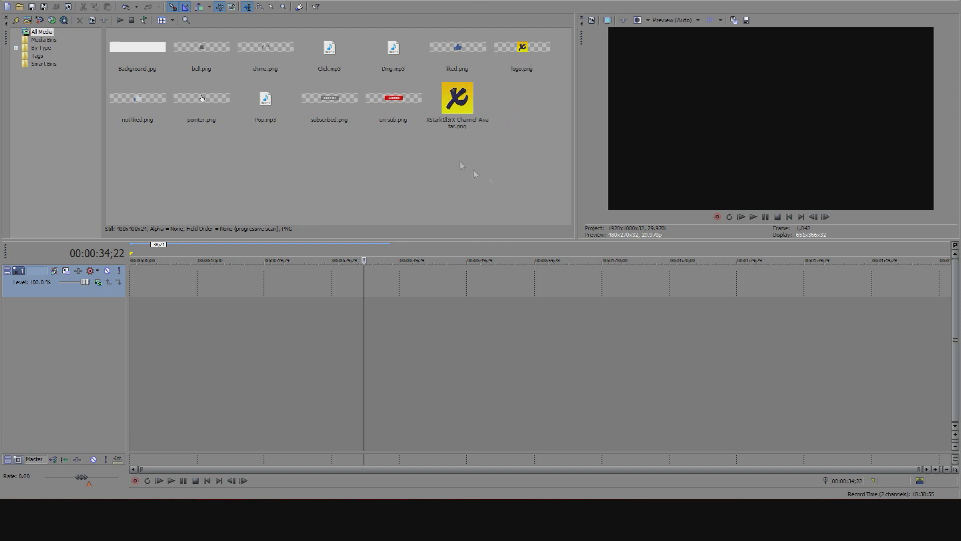
Place the channel avatar image at the start of the timeline and extend its clip to about 27 seconds
left_click(471, 107)
left_click_drag(292, 302, 314, 284)
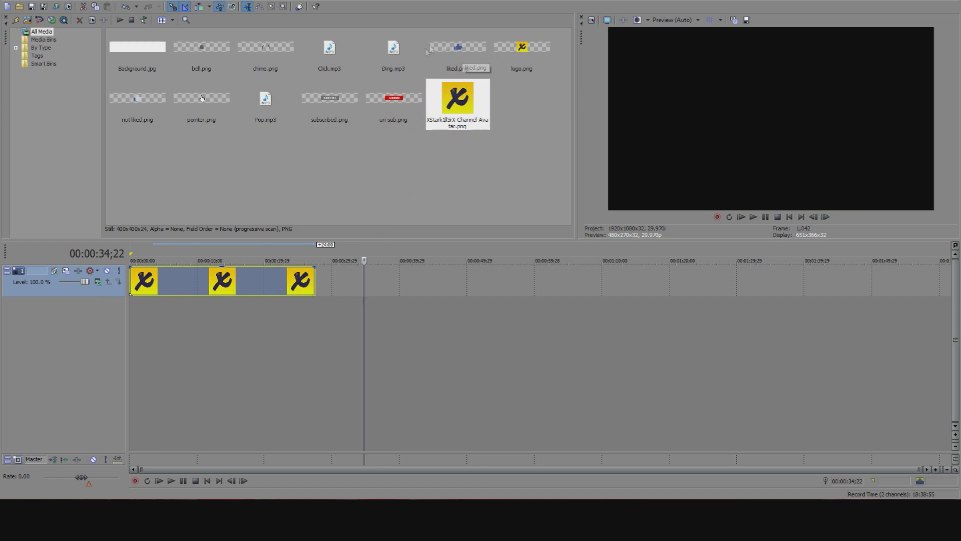
left_click(534, 69)
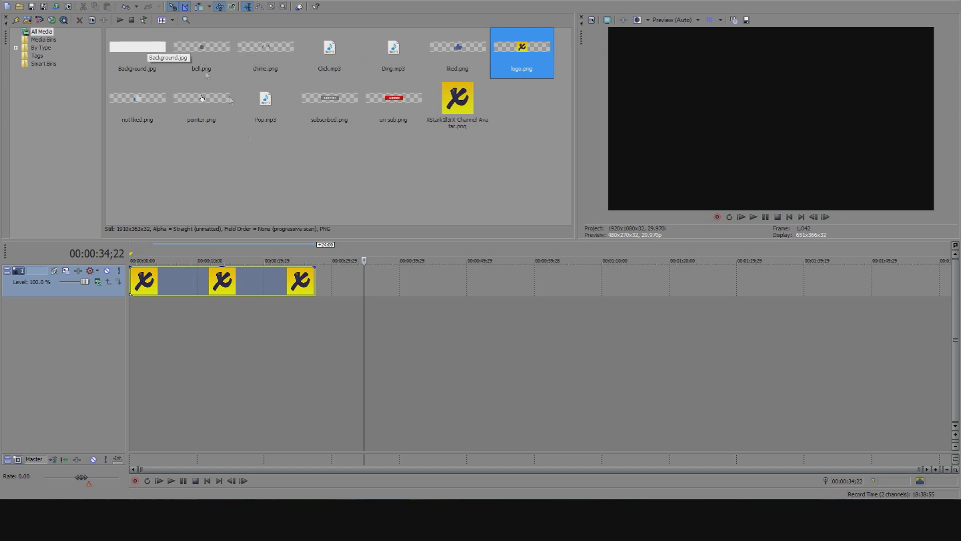
Examine the avatar clip's square frame in Event Pan/Crop, and close the window
right_click(303, 280)
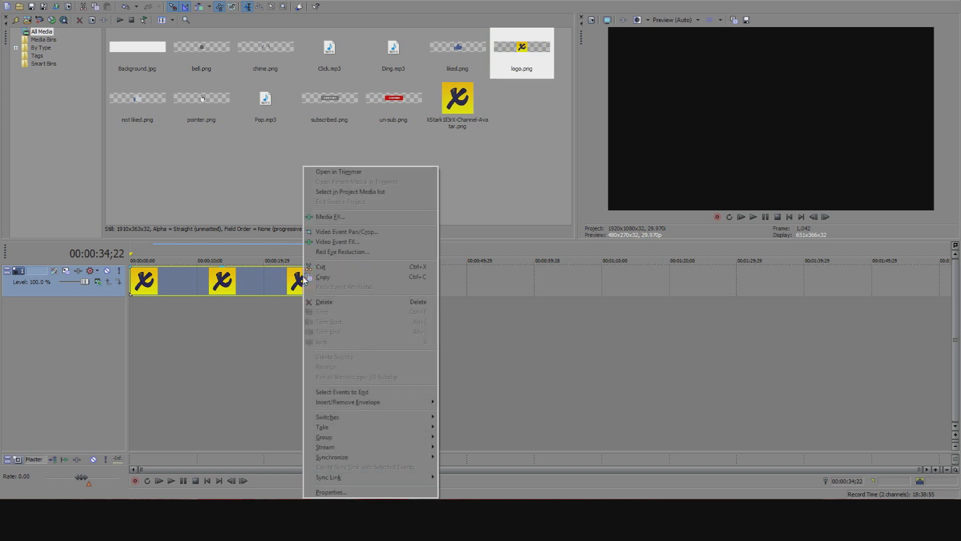
left_click(350, 231)
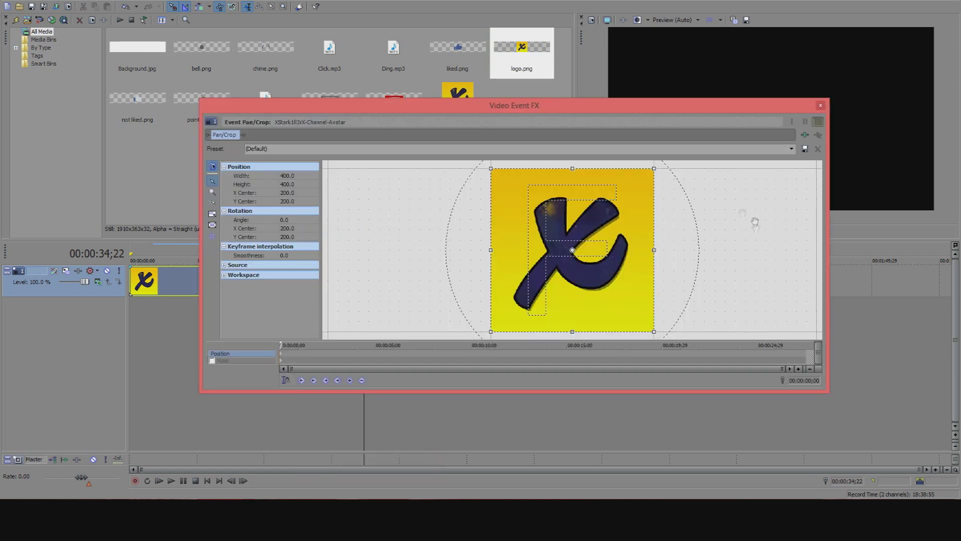
scroll(614, 206, "down", 3)
scroll(614, 206, "down", 1)
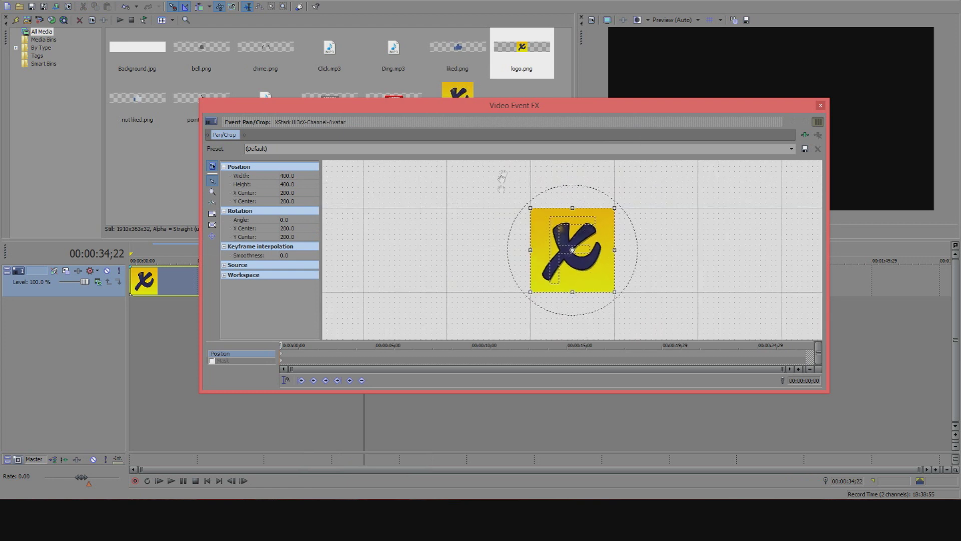
left_click(820, 106)
Add Background.jpg on a new track below the avatar and extend it to roughly the avatar clip's length
left_click_drag(139, 55, 89, 333)
left_click_drag(153, 310, 315, 302)
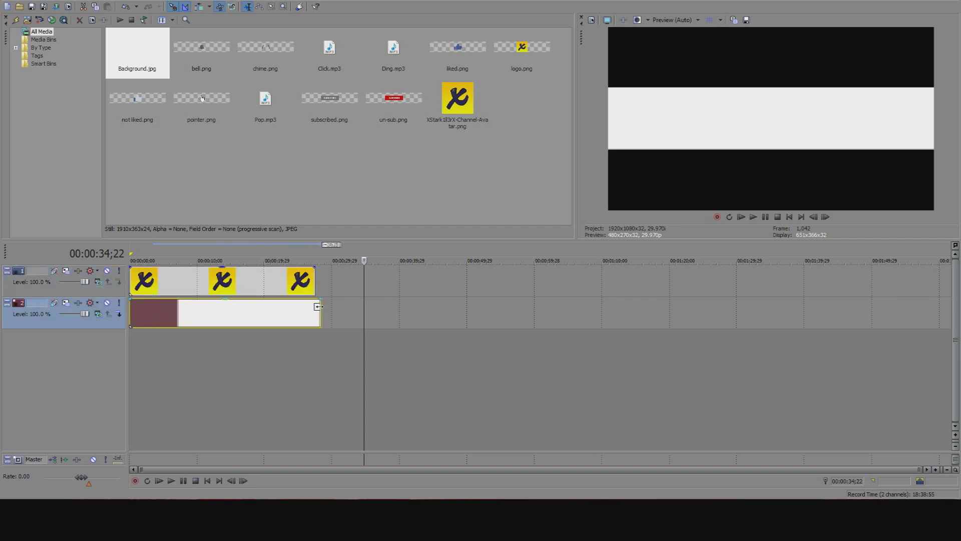
Try fitting the avatar inside the white band by enlarging its pan/crop frame to about 1634 × 1286 and repositioning it
left_click(279, 274)
right_click(229, 281)
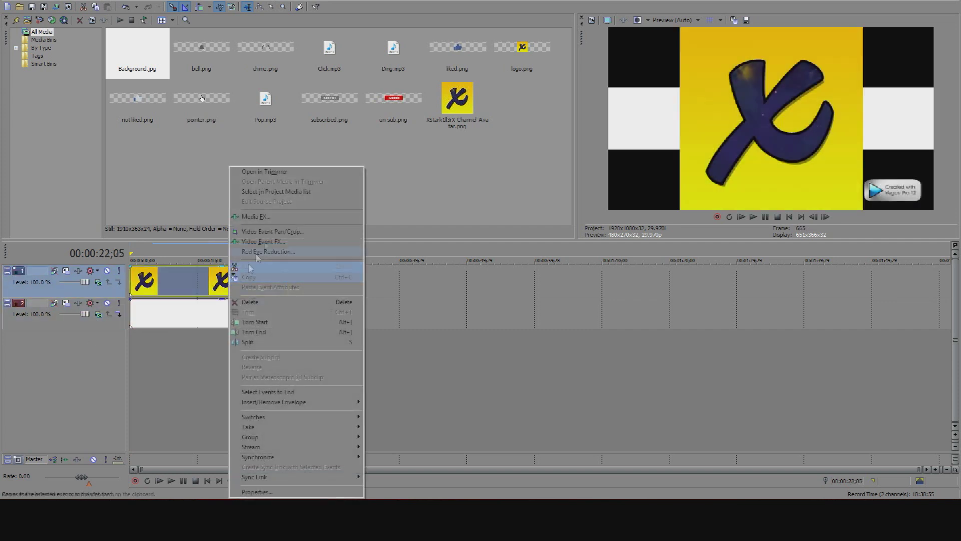
left_click(274, 232)
scroll(594, 265, "down", 5)
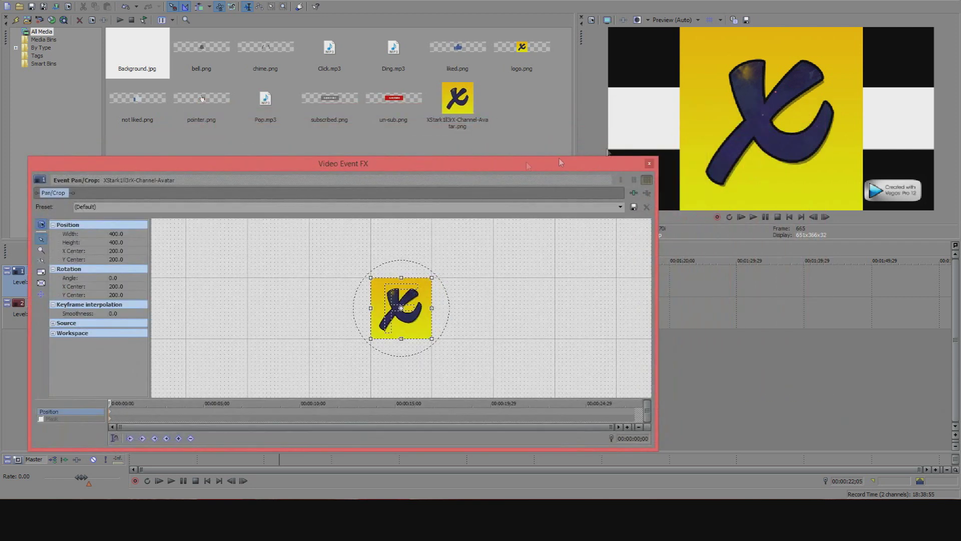
left_click_drag(432, 282, 623, 142)
left_click_drag(470, 299, 480, 367)
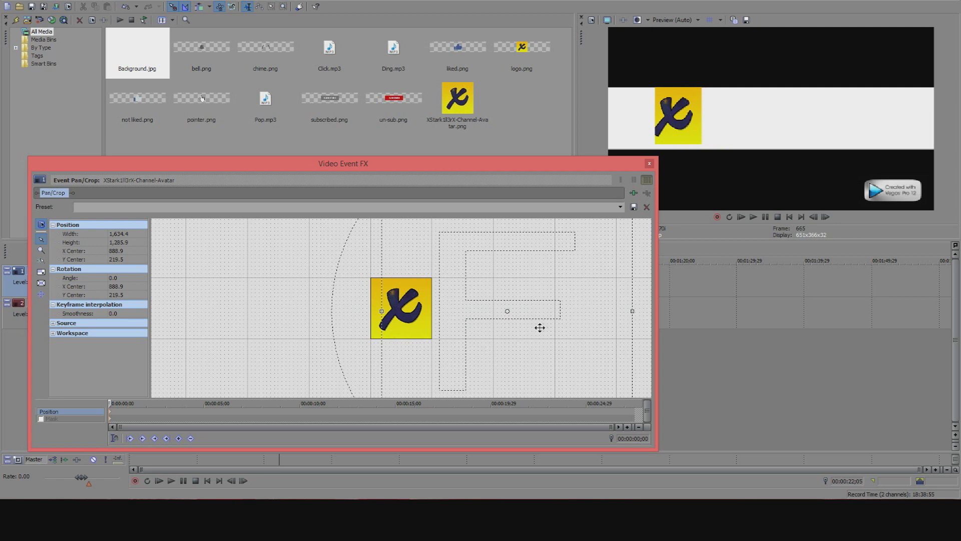
left_click(649, 163)
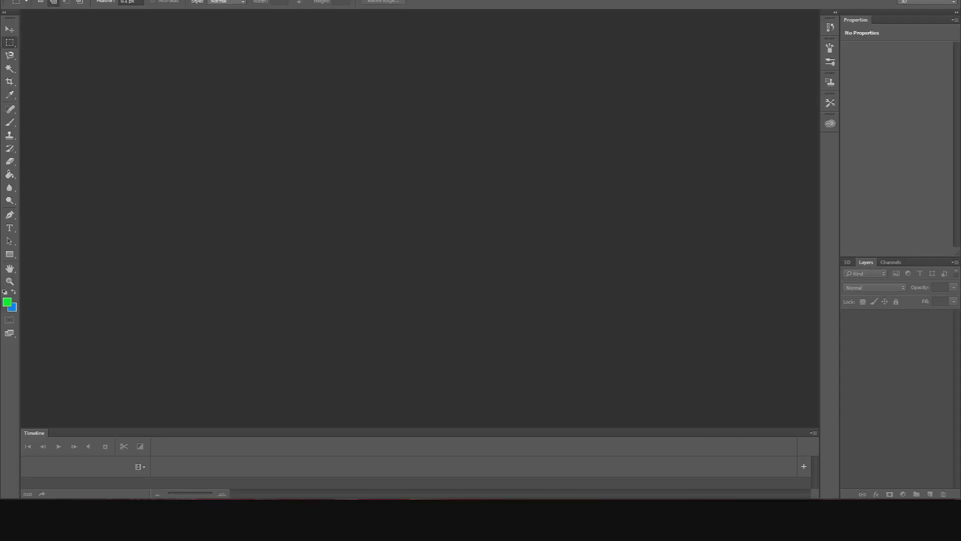
In Photoshop, open the Background image from the Pictures folder
left_click(27, 0)
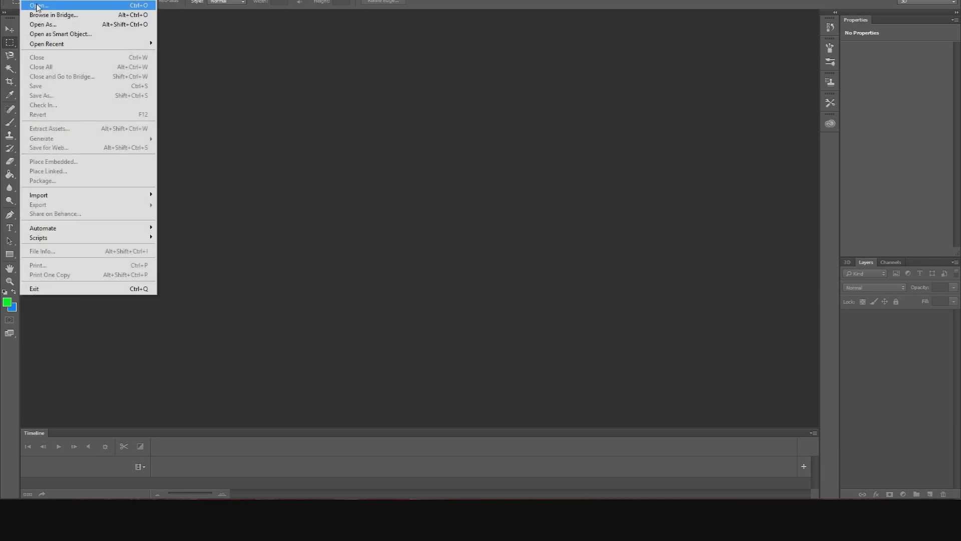
left_click(39, 5)
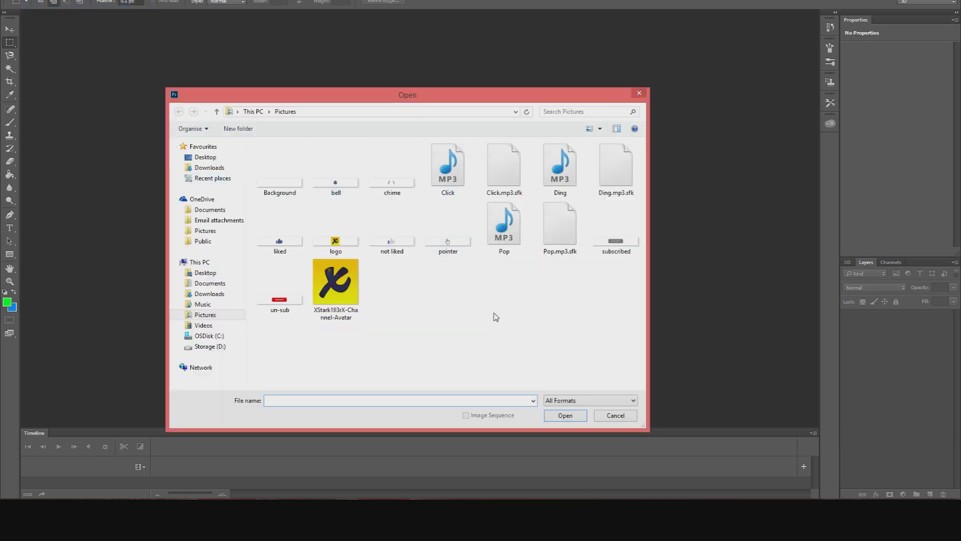
double_click(288, 177)
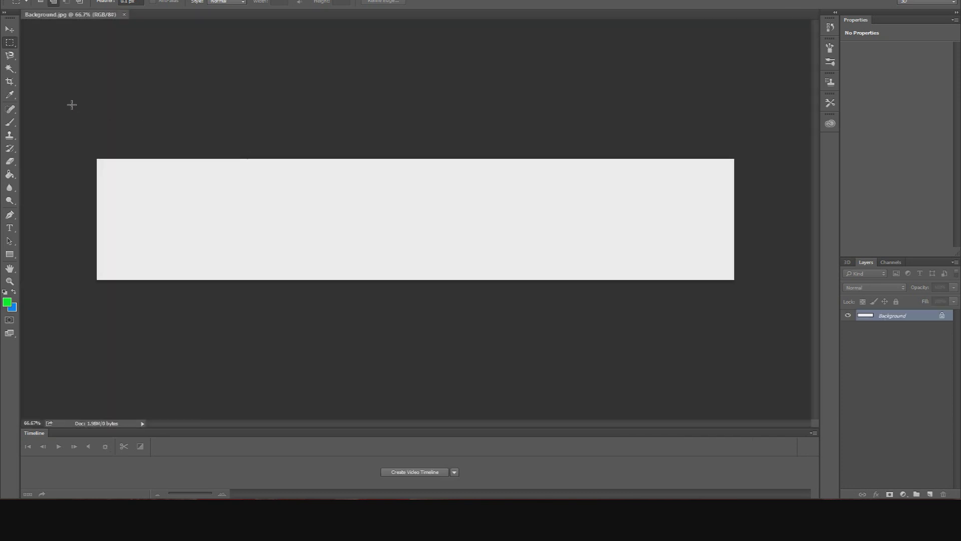
Copy the whole background canvas, create a transparent 1910 × 363 pixel document from the clipboard size, and close Background.jpg
left_click_drag(62, 122, 755, 375)
right_click(9, 43)
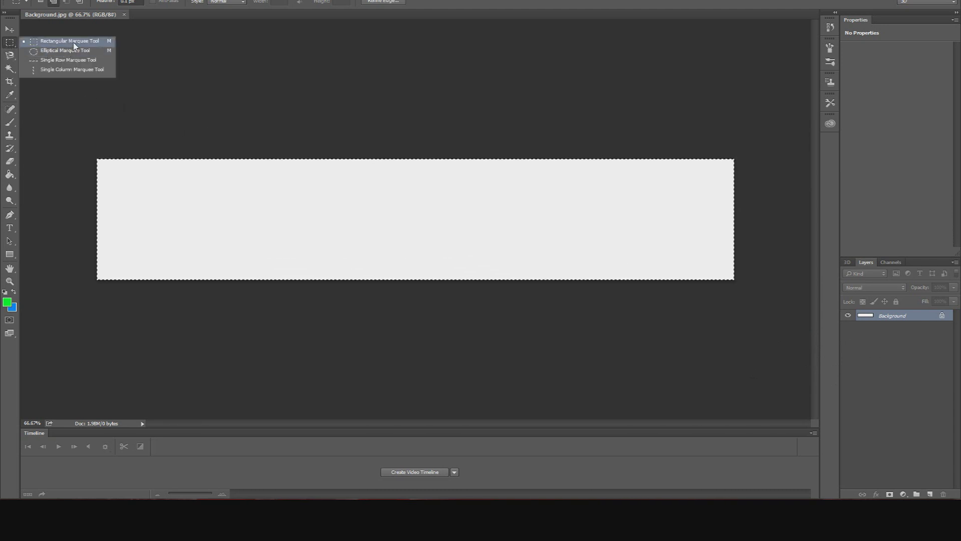
left_click(26, 0)
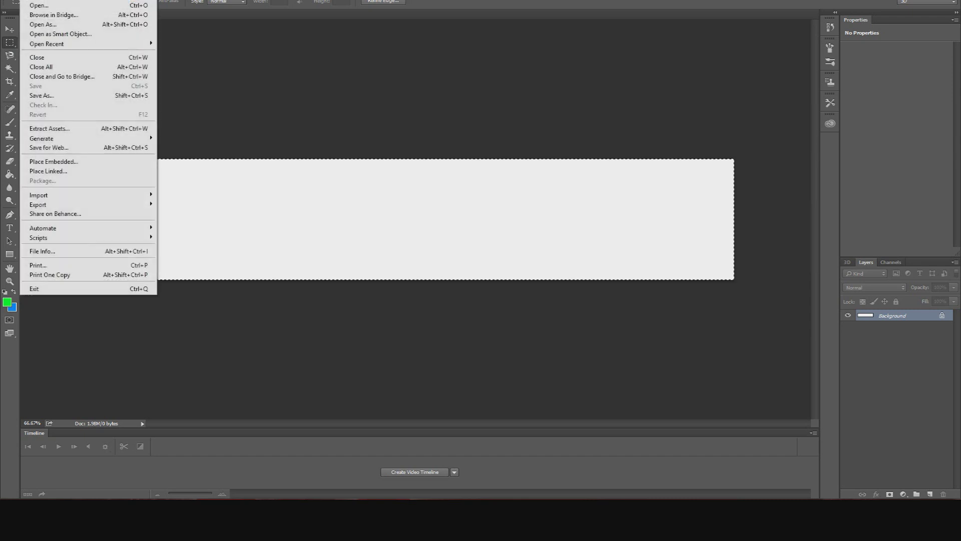
key("ctrl+n")
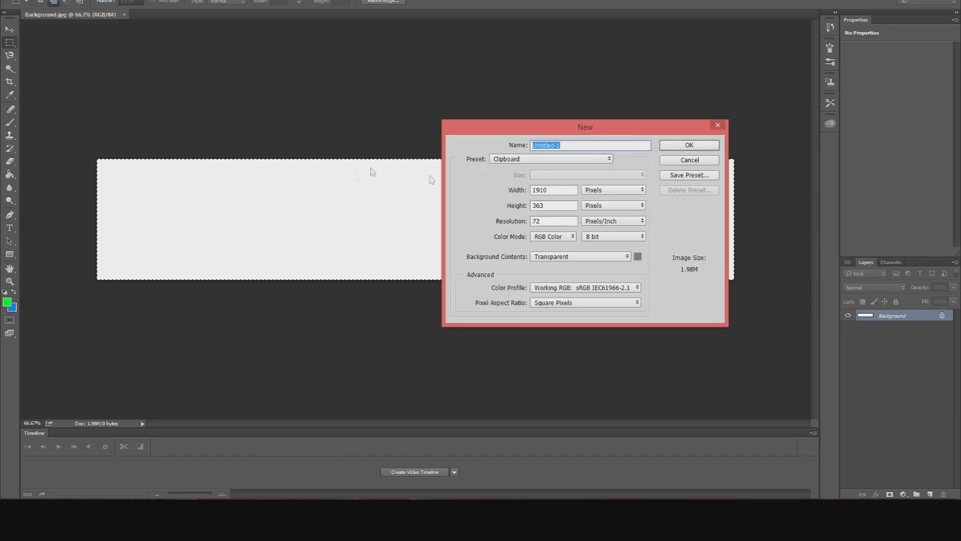
left_click(689, 145)
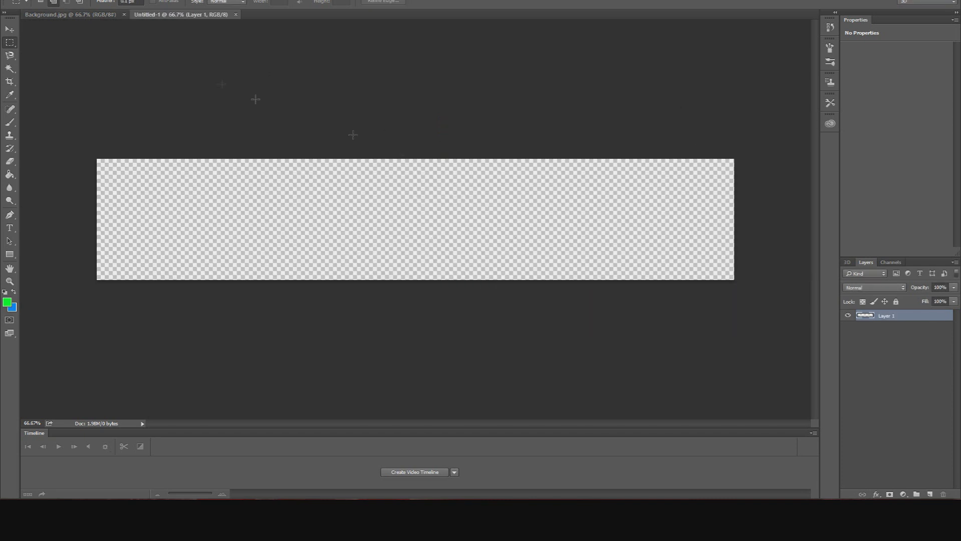
left_click(124, 15)
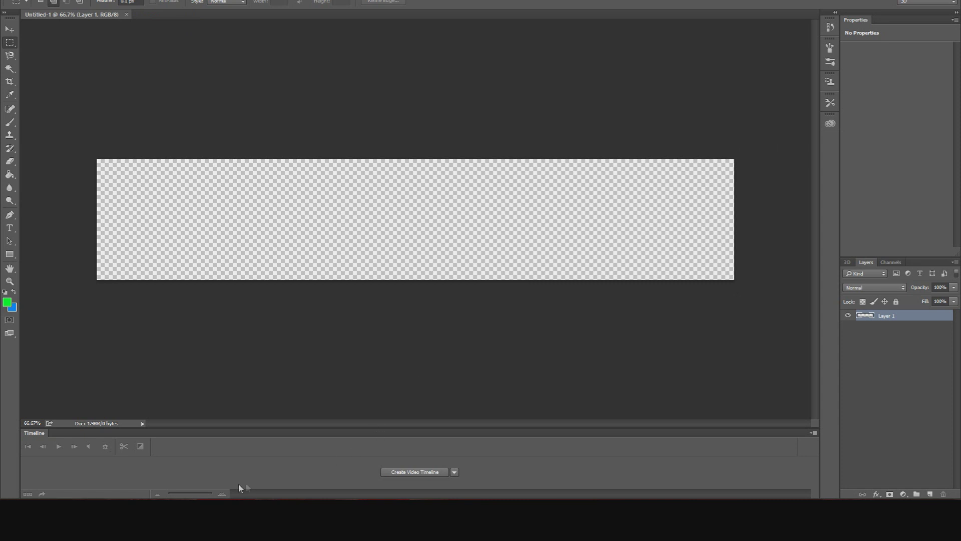
Place the channel avatar image from the Pictures folder into the centre of the transparent canvas at full canvas height
mouse_move(100, 501)
left_click(189, 448)
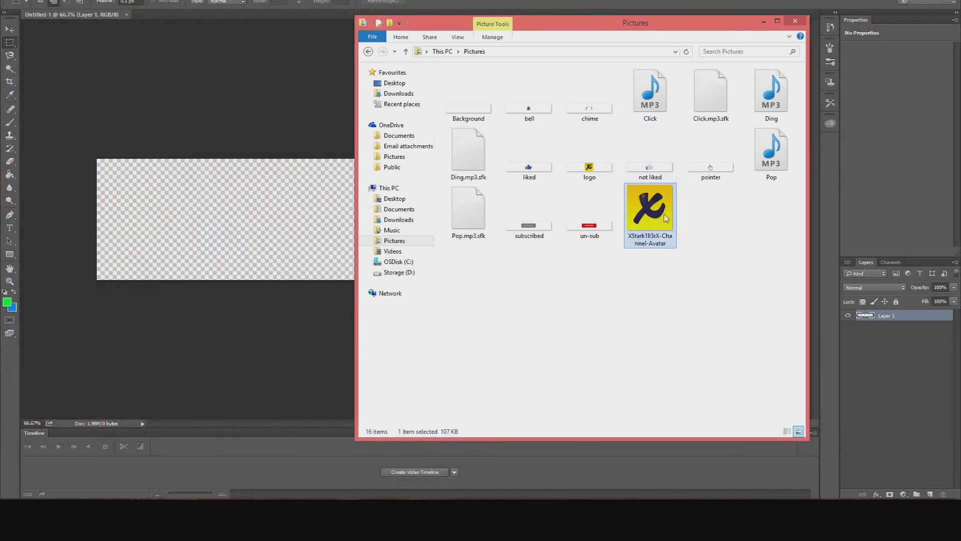
left_click_drag(666, 218, 307, 239)
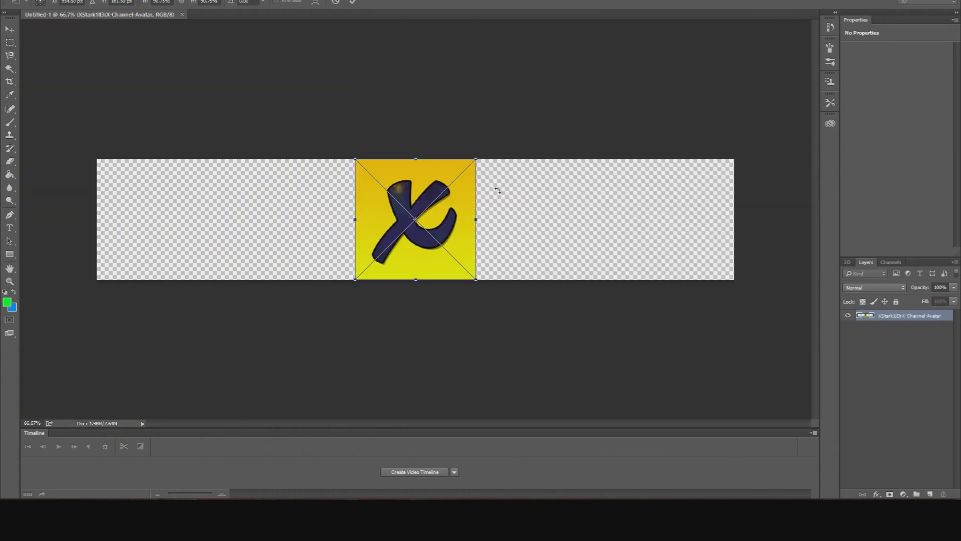
key("Return")
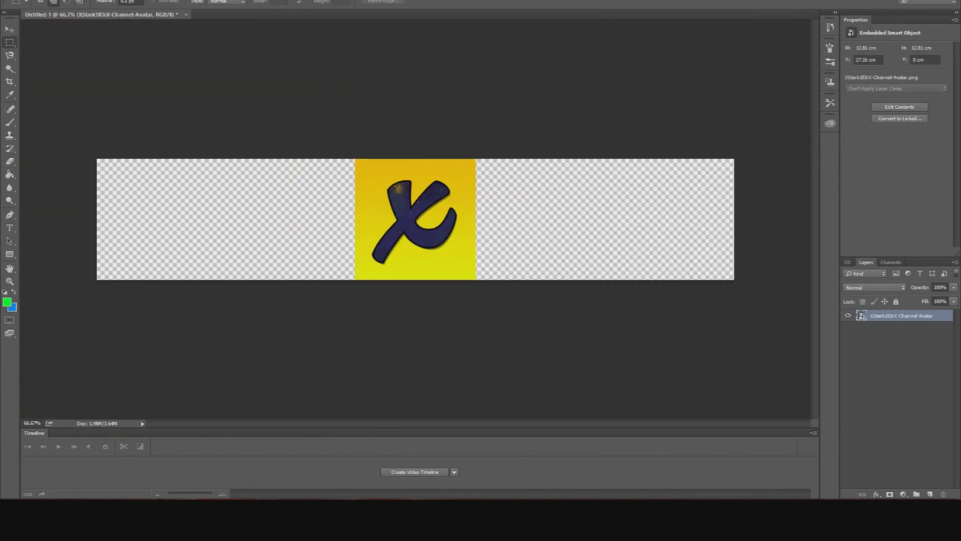
Save the image as a PNG named Logo in Pictures, replacing the existing file, with None/Fast compression and no interlacing
left_click(26, 0)
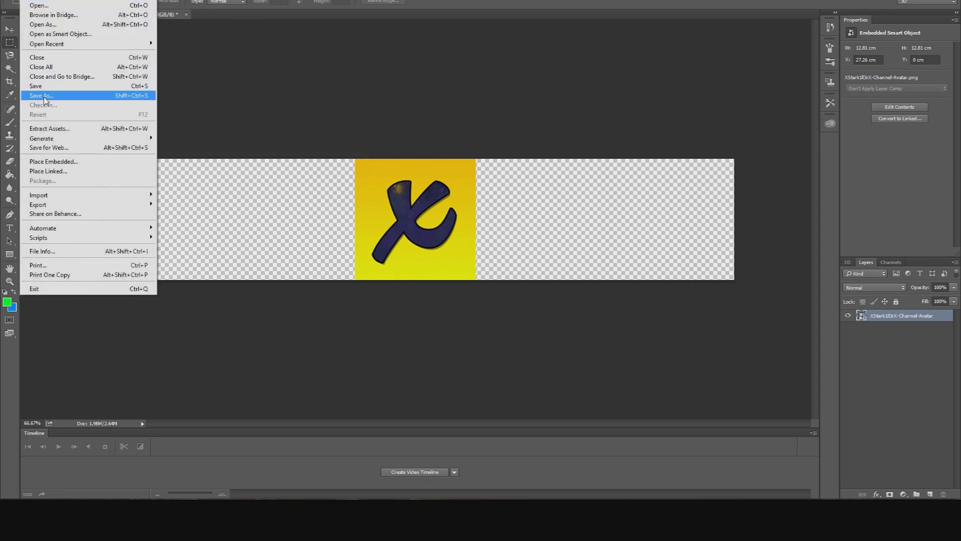
left_click(42, 96)
left_click(292, 394)
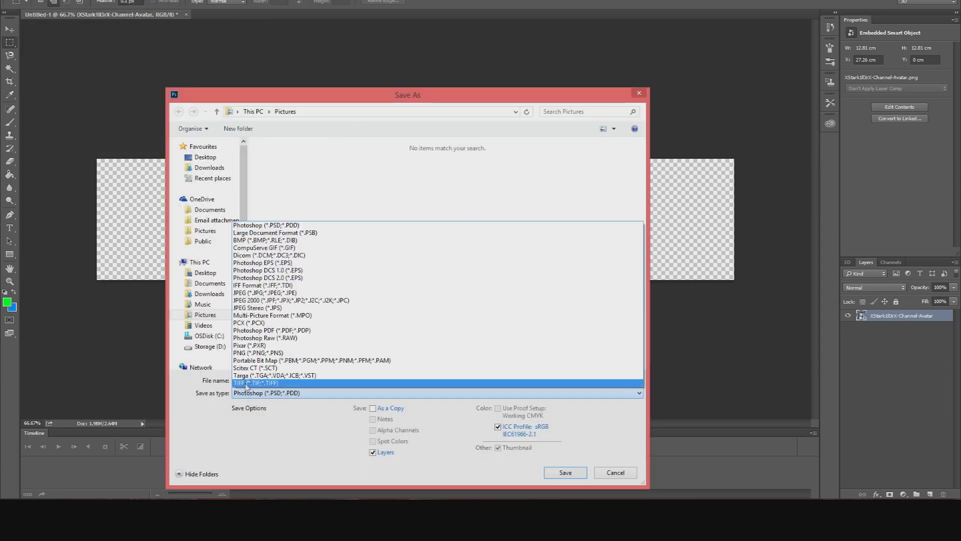
left_click(249, 352)
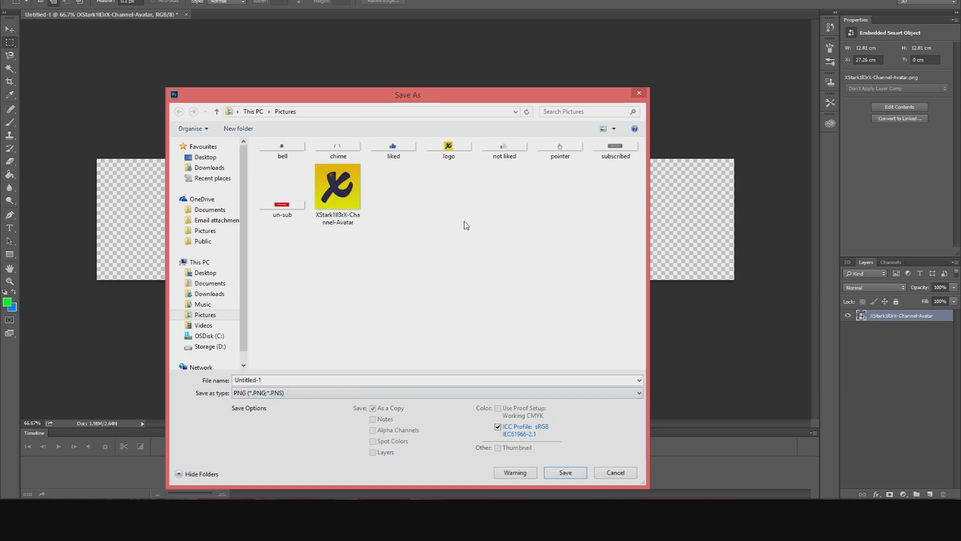
left_click(298, 380)
type("Logo")
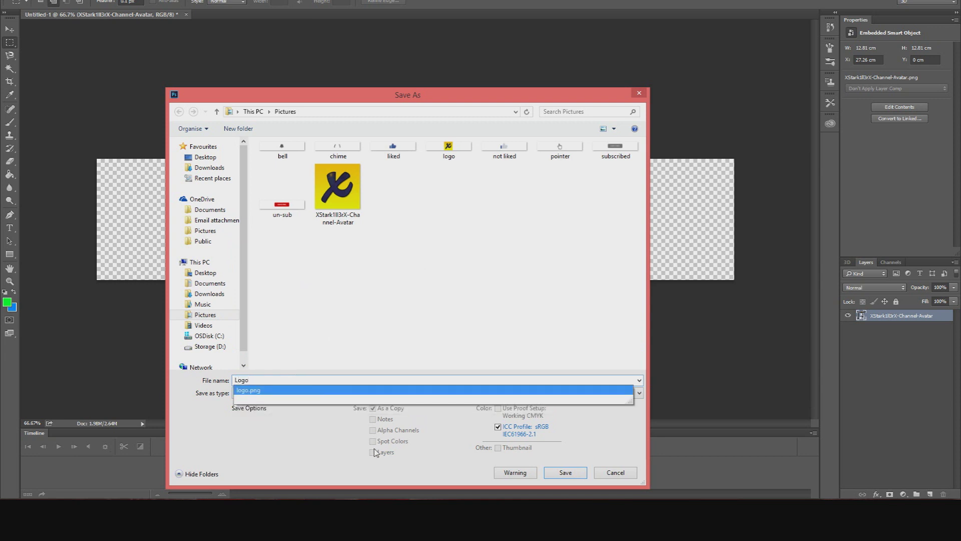
left_click(330, 439)
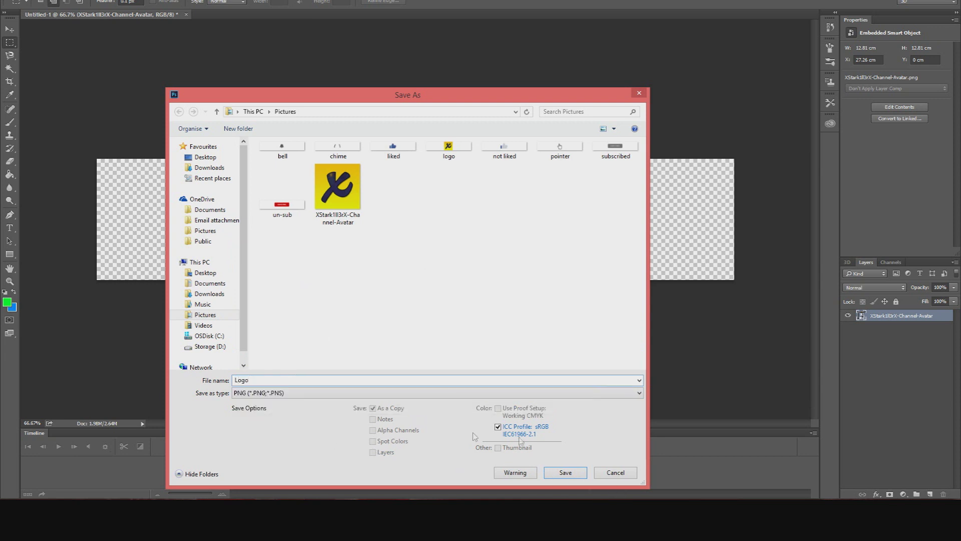
left_click(574, 473)
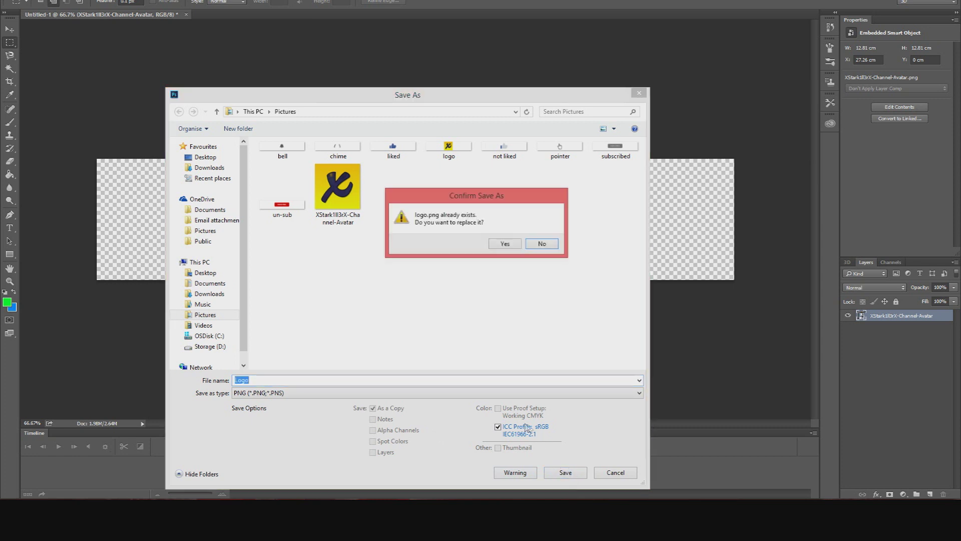
left_click(507, 242)
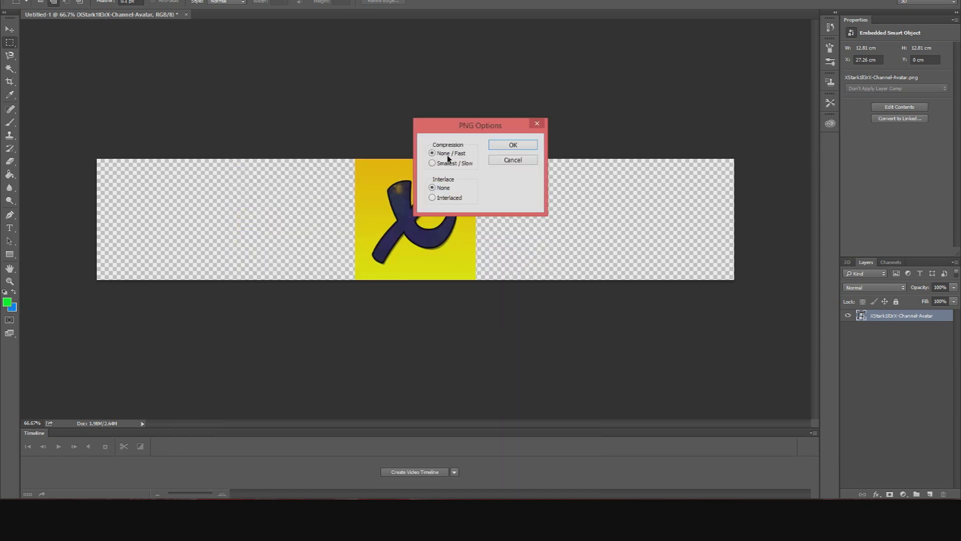
left_click(516, 146)
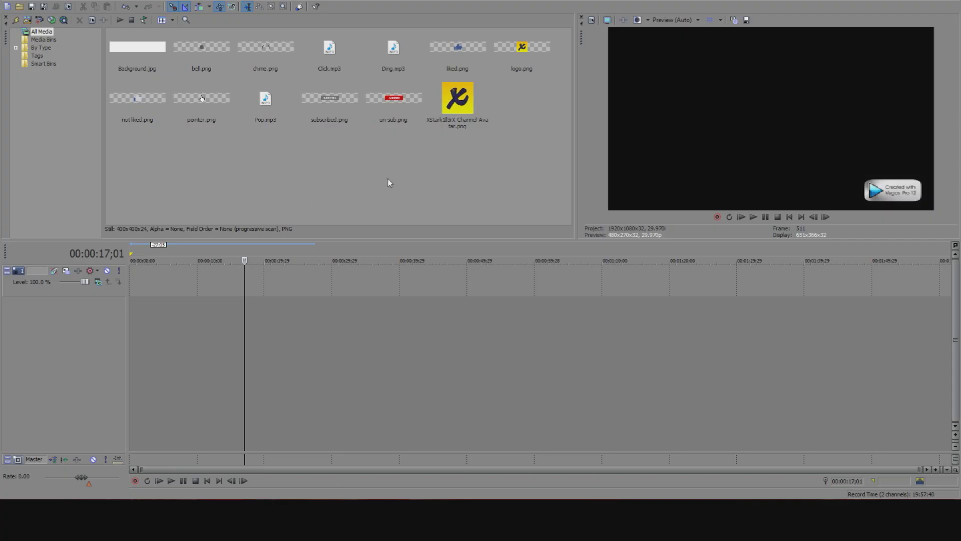
In Vegas Pro, place Background.jpg at the start of the first track and extend its clip to about 9 seconds
left_click_drag(138, 53, 131, 295)
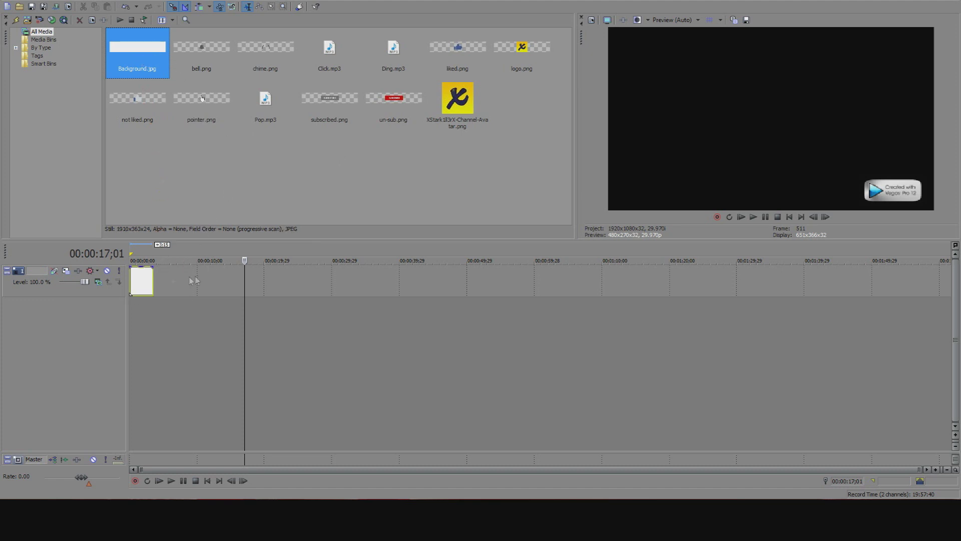
left_click(156, 284)
scroll(194, 308, "up", 1)
scroll(195, 308, "up", 2)
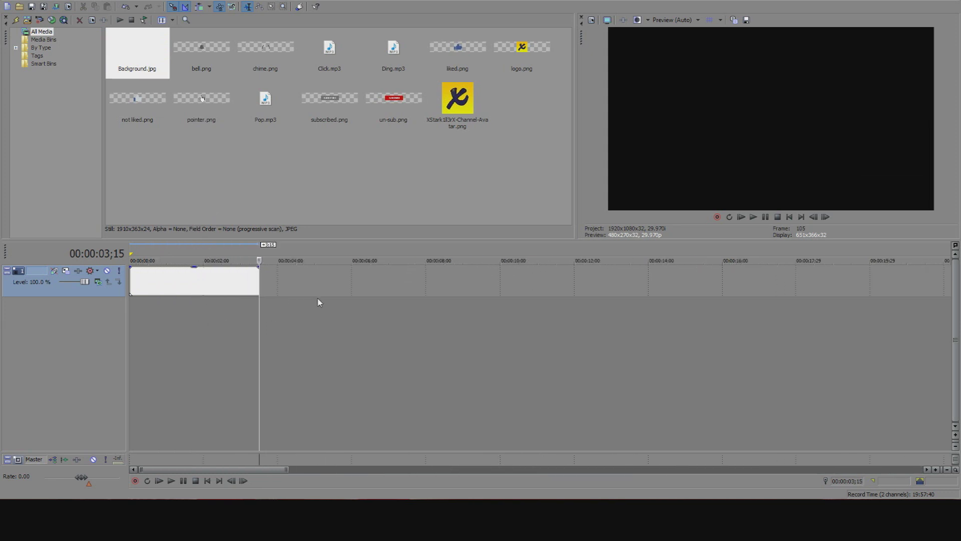
scroll(326, 285, "up", 1)
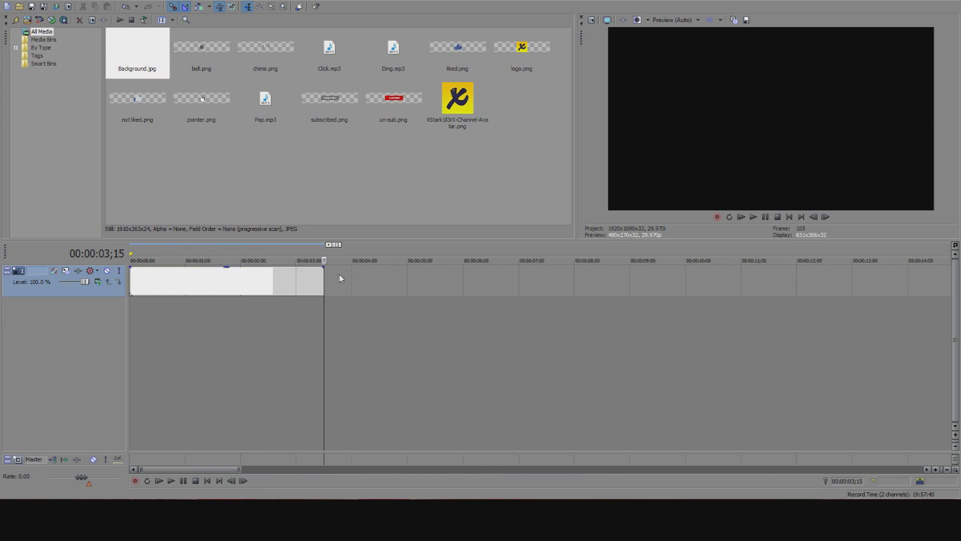
left_click_drag(324, 279, 630, 284)
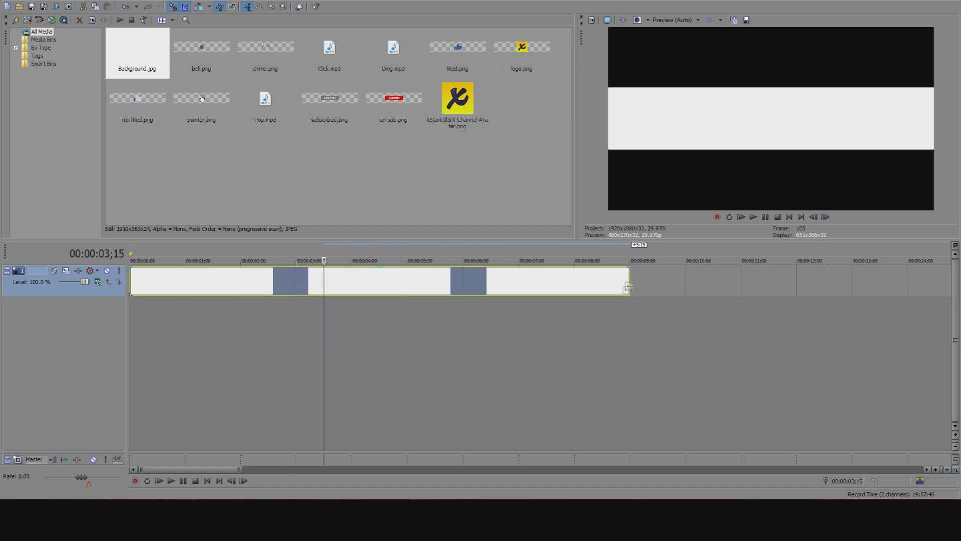
Use Pan/Crop on the background clip to shrink it inside the frame, with a crop area of about 2,116 × 527
right_click(374, 273)
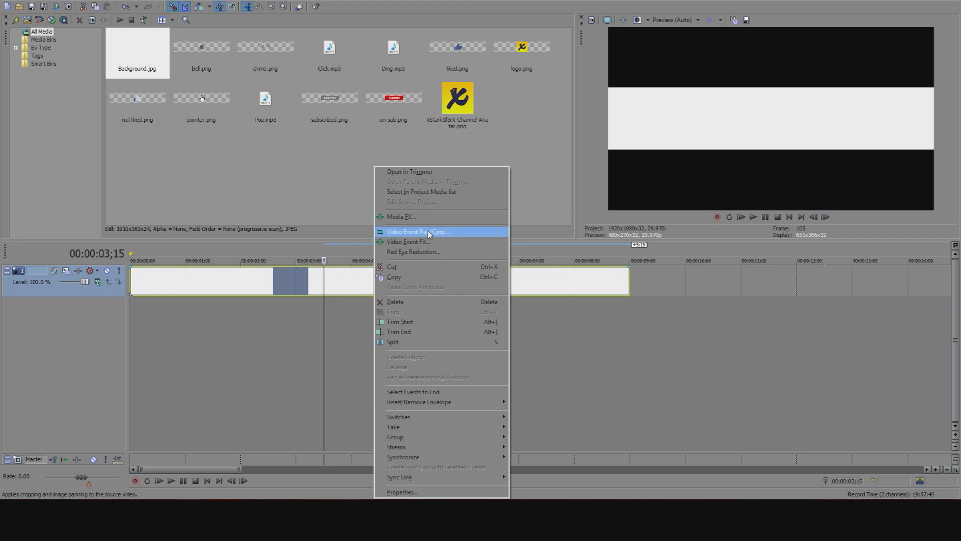
left_click(428, 233)
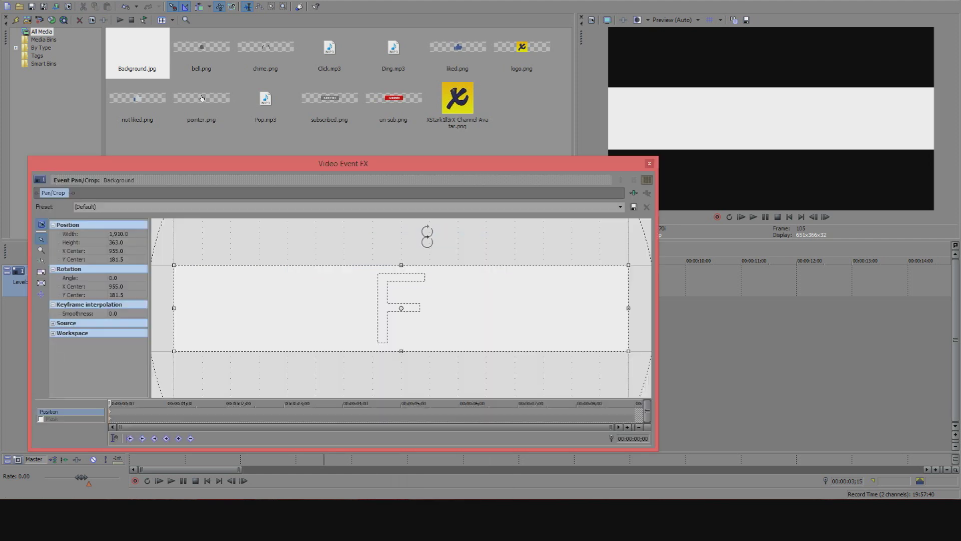
scroll(440, 313, "down", 5)
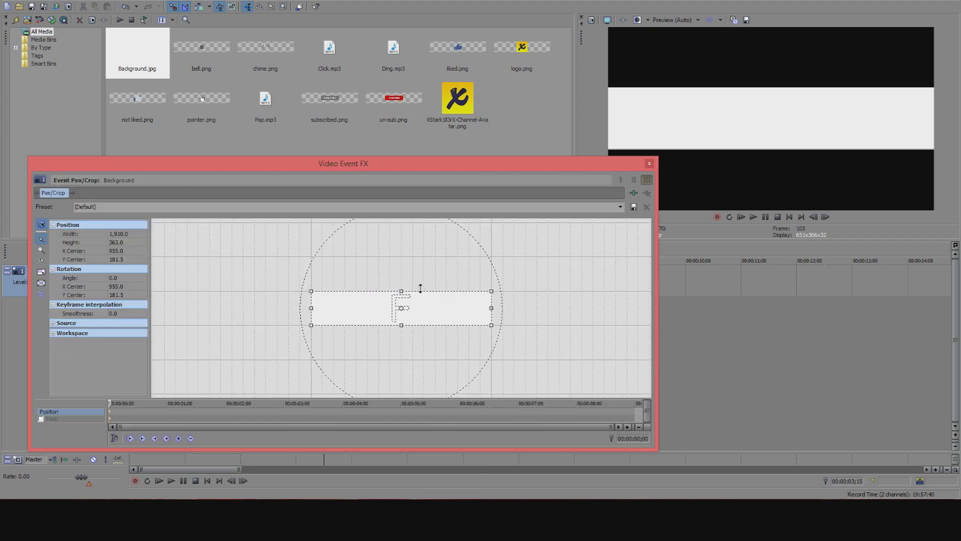
mouse_move(495, 291)
left_mouse_down()
mouse_move(513, 272)
mouse_move(479, 300)
left_mouse_up()
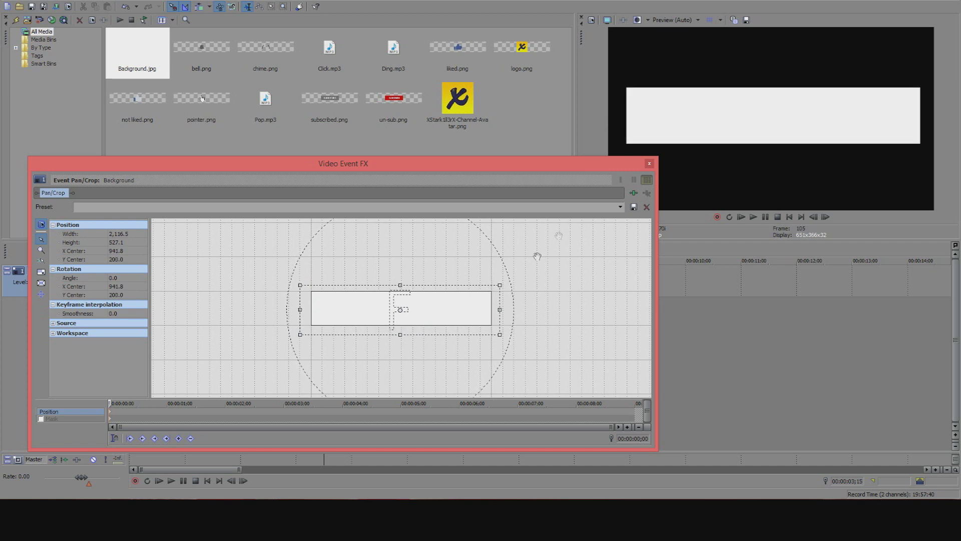
left_click(649, 164)
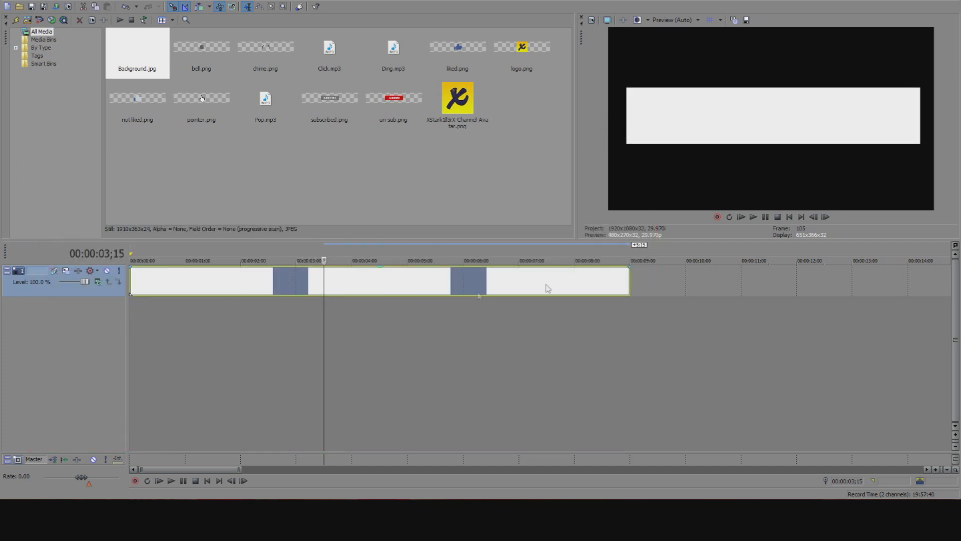
Insert a new video track above the background track
right_click(103, 318)
left_click(140, 344)
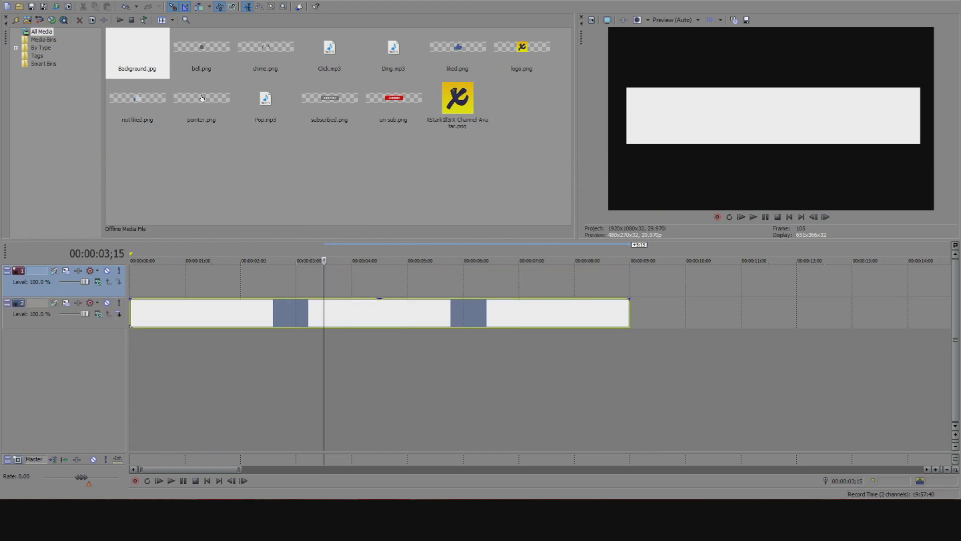
left_click_drag(473, 111, 141, 286)
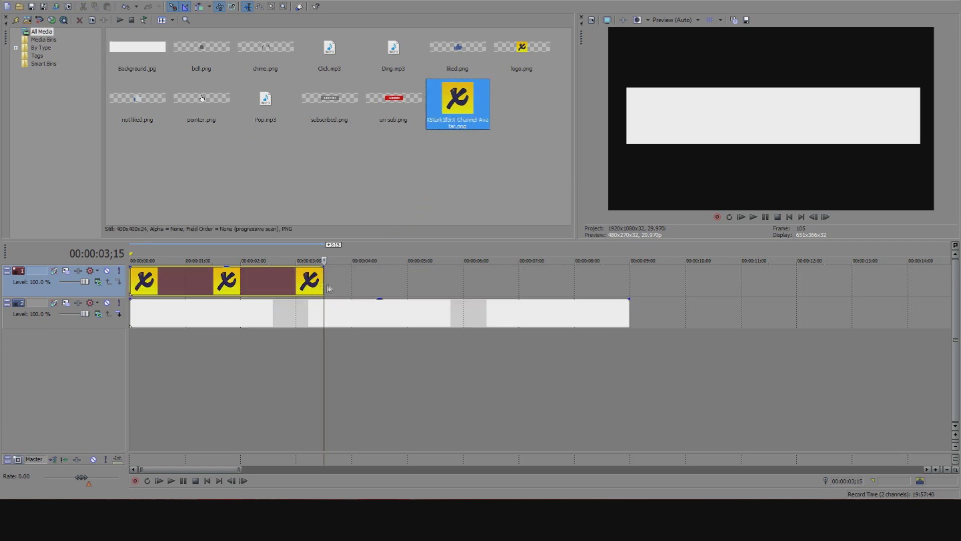
left_click_drag(330, 288, 630, 286)
left_click(488, 291)
right_click(432, 291)
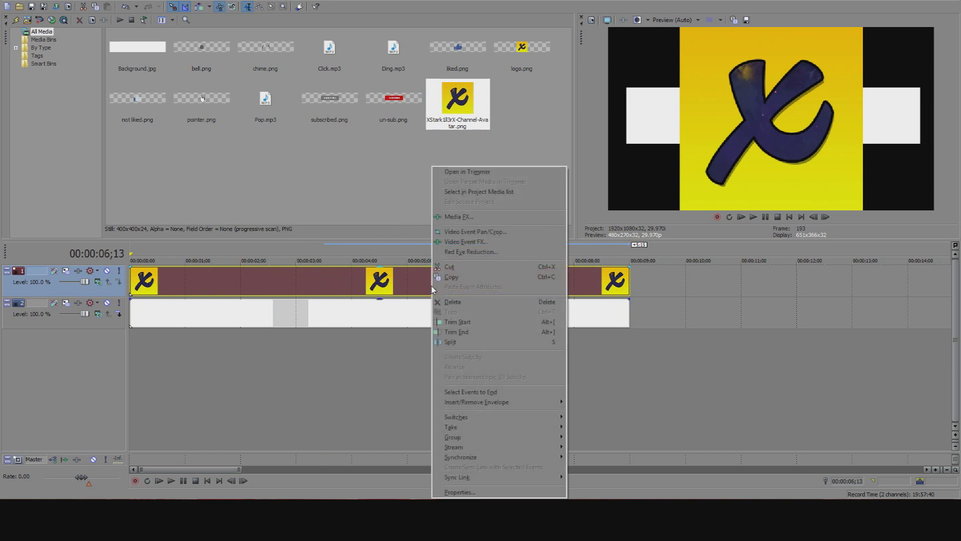
left_click(484, 231)
scroll(475, 289, "down", 5)
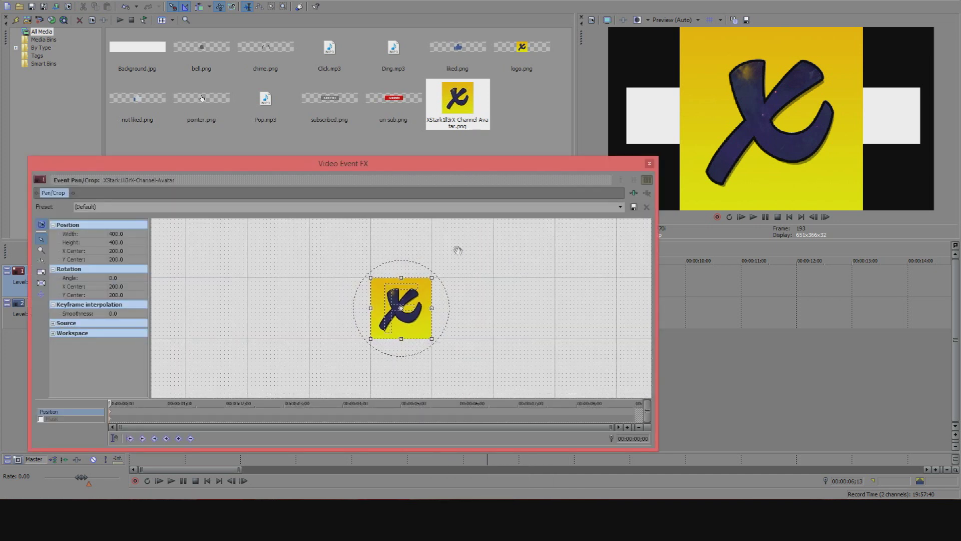
left_click(648, 162)
left_click(447, 118)
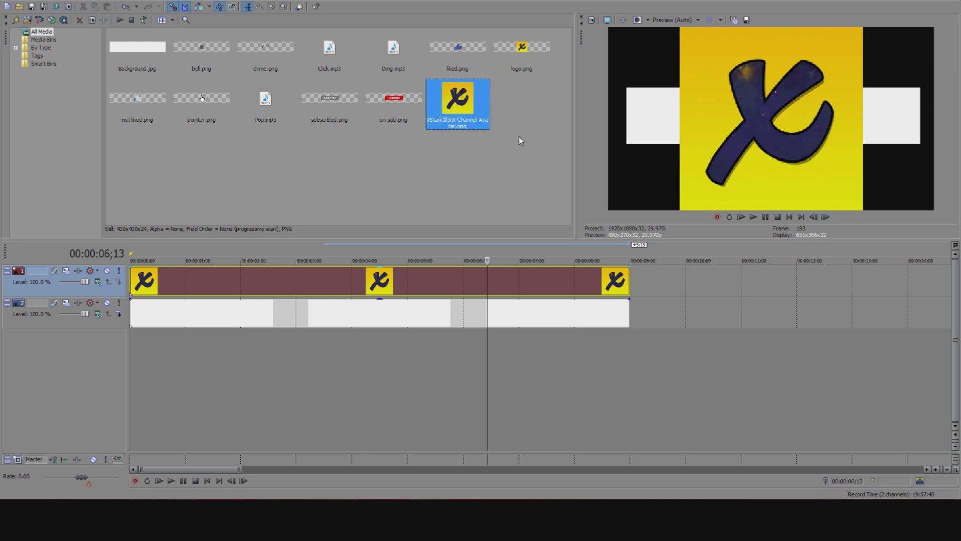
key("Delete")
Place logo.png at the start of the upper track and extend its clip to the end of the background clip
left_click_drag(534, 50, 141, 283)
left_click_drag(323, 280, 629, 280)
Use Pan/Crop to shrink the logo and move it to the banner's left end, with a crop area of about 2,649 × 616
right_click(386, 281)
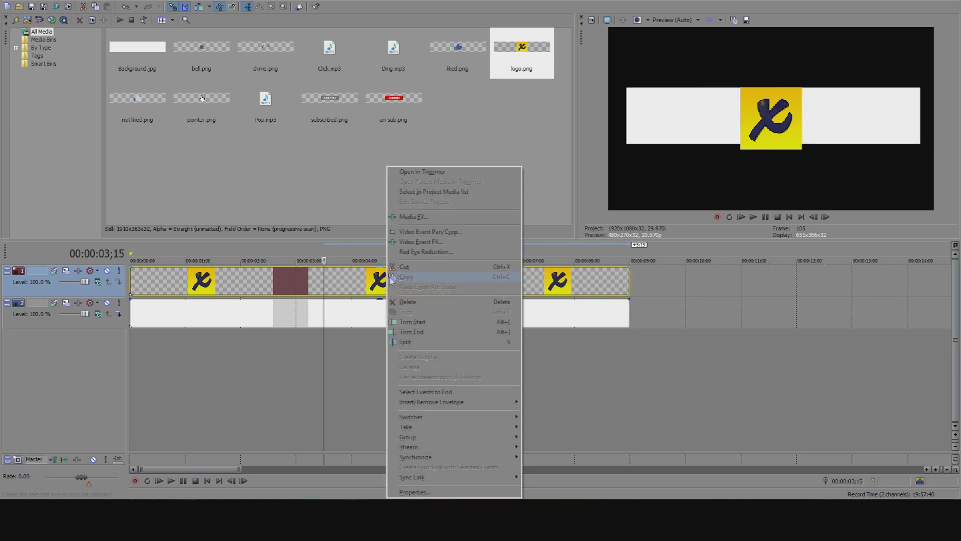
left_click(451, 234)
scroll(450, 294, "down", 2)
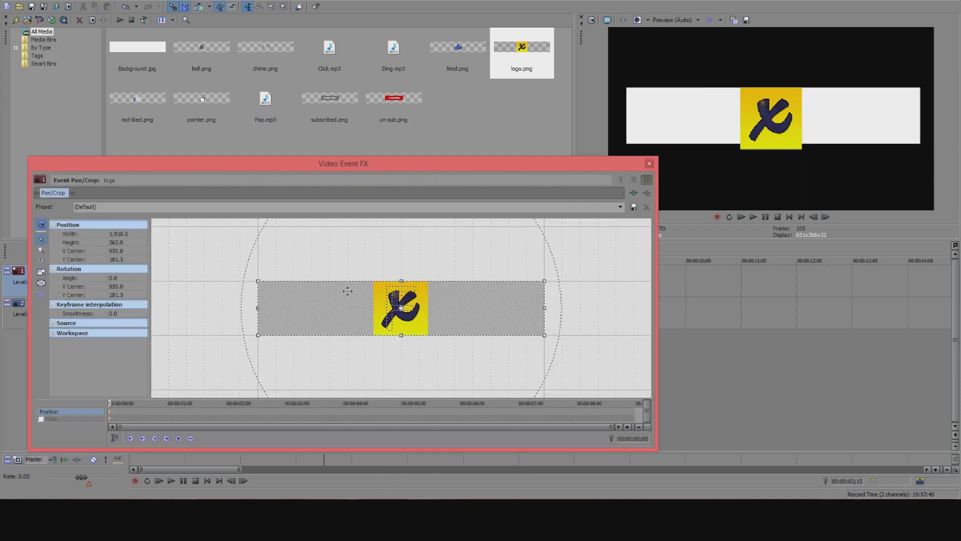
scroll(520, 265, "down", 3)
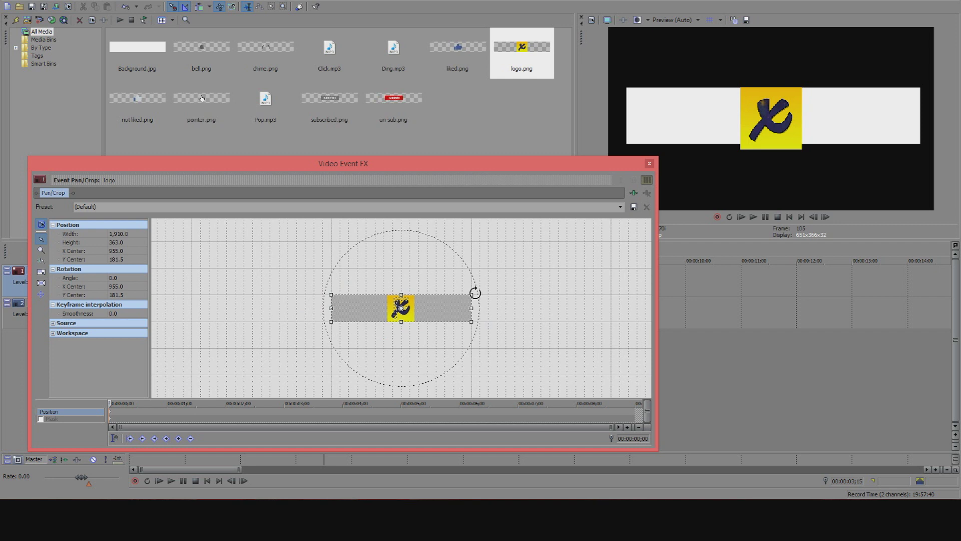
left_click_drag(472, 295, 528, 270)
left_click_drag(489, 298, 529, 306)
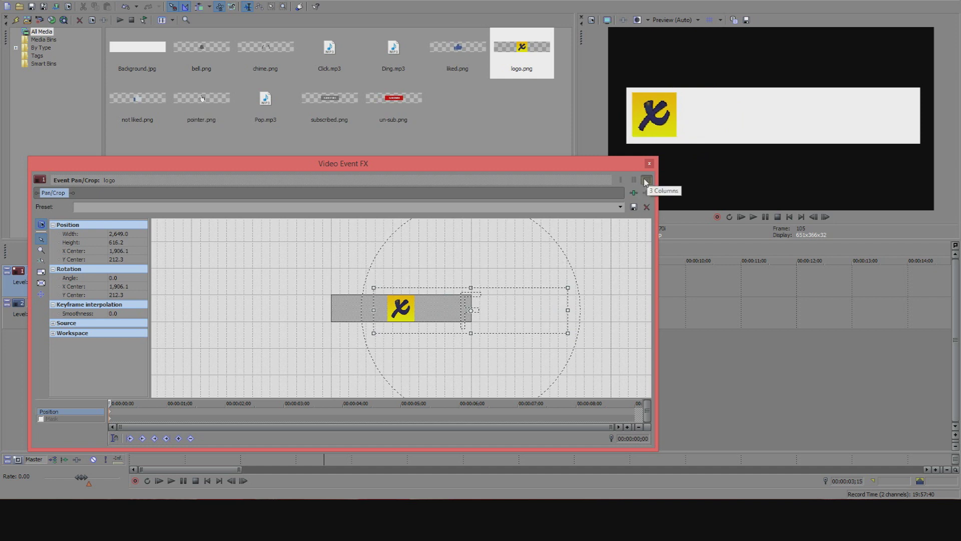
left_click(650, 163)
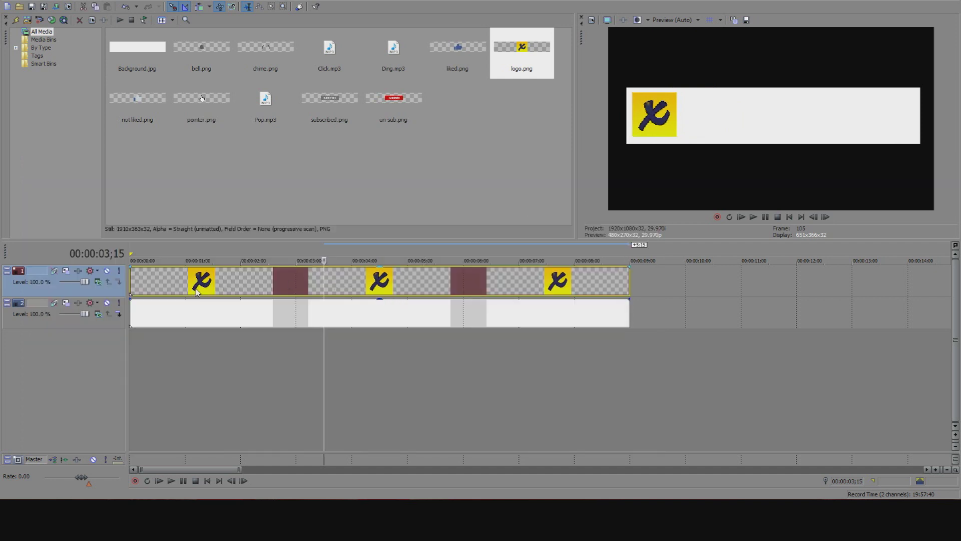
Insert a video track above the logo track and add a text media clip near its start, at 00:00:00;03
right_click(103, 293)
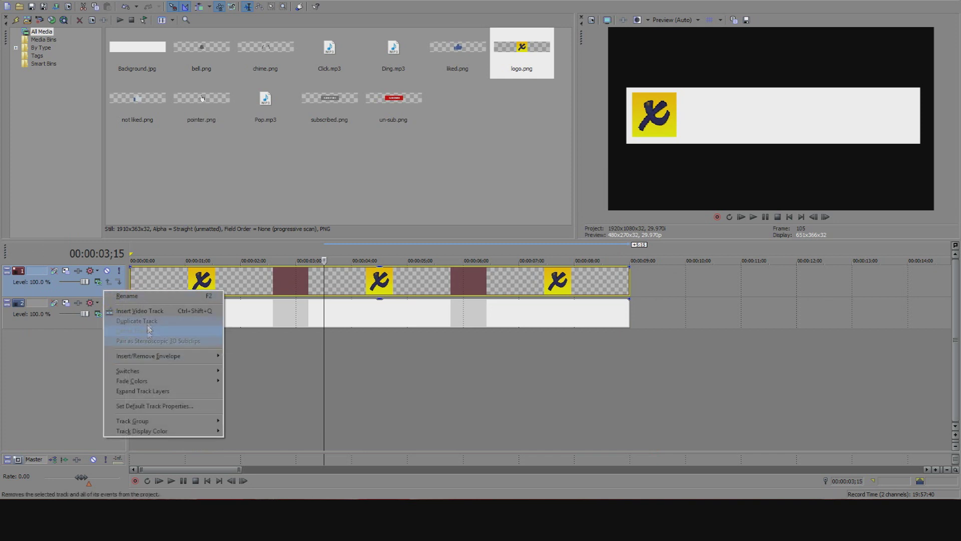
left_click(183, 307)
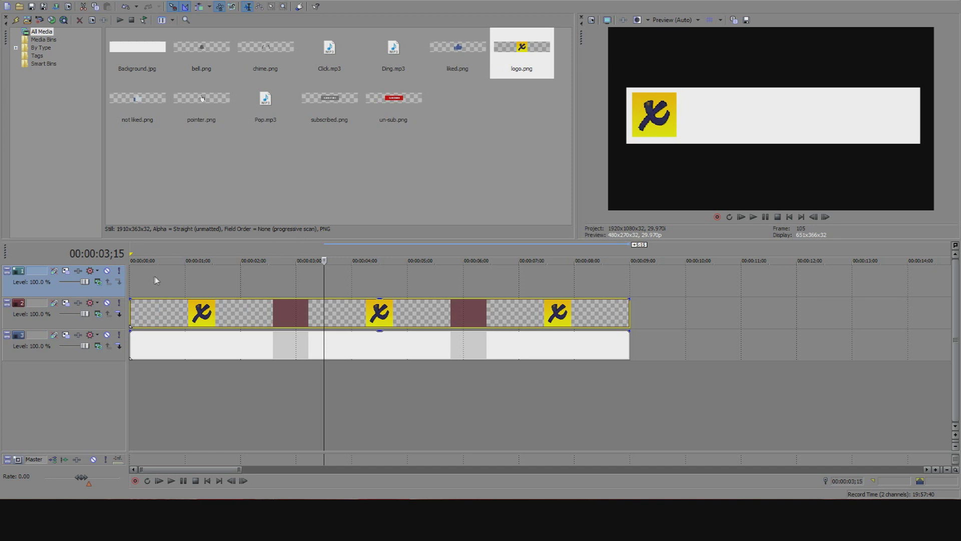
right_click(134, 287)
left_click(135, 279)
right_click(135, 277)
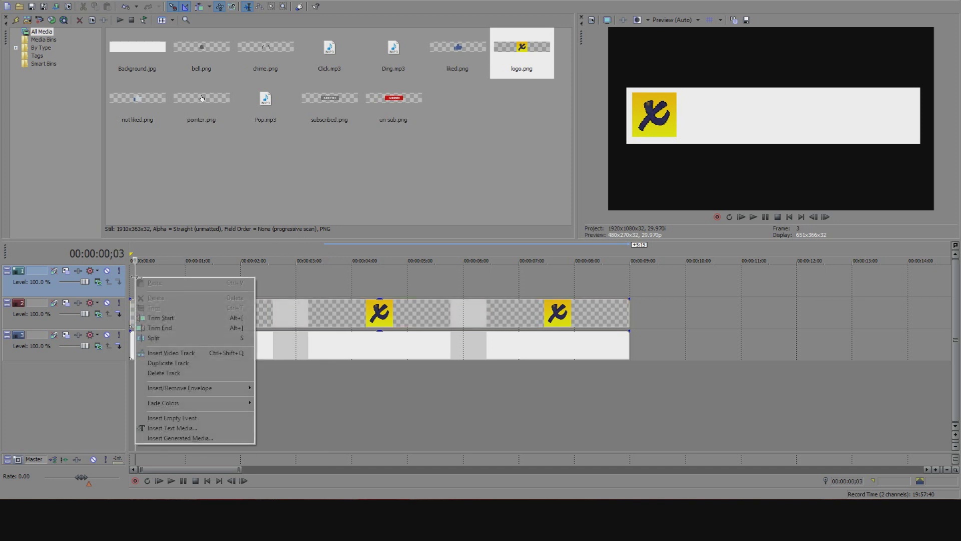
left_click(156, 428)
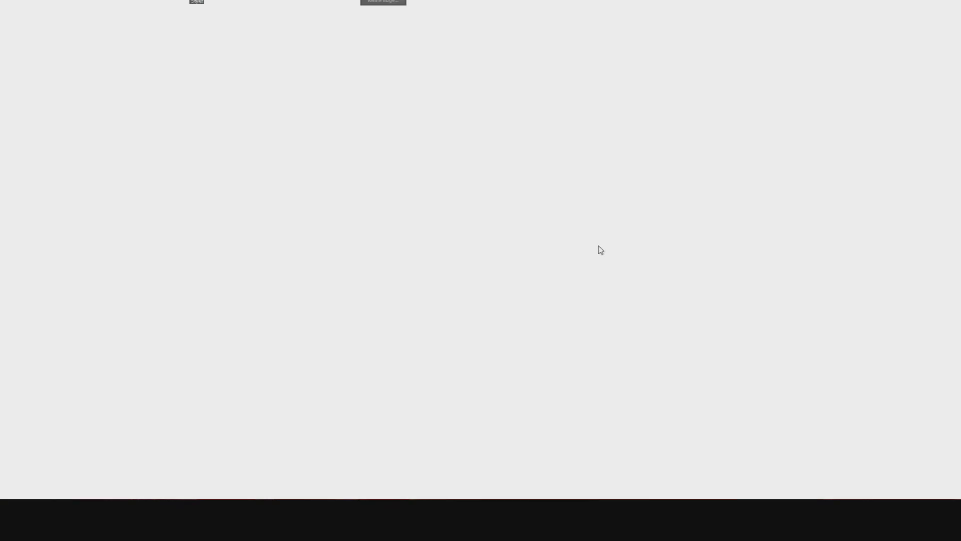
key("alt+Tab")
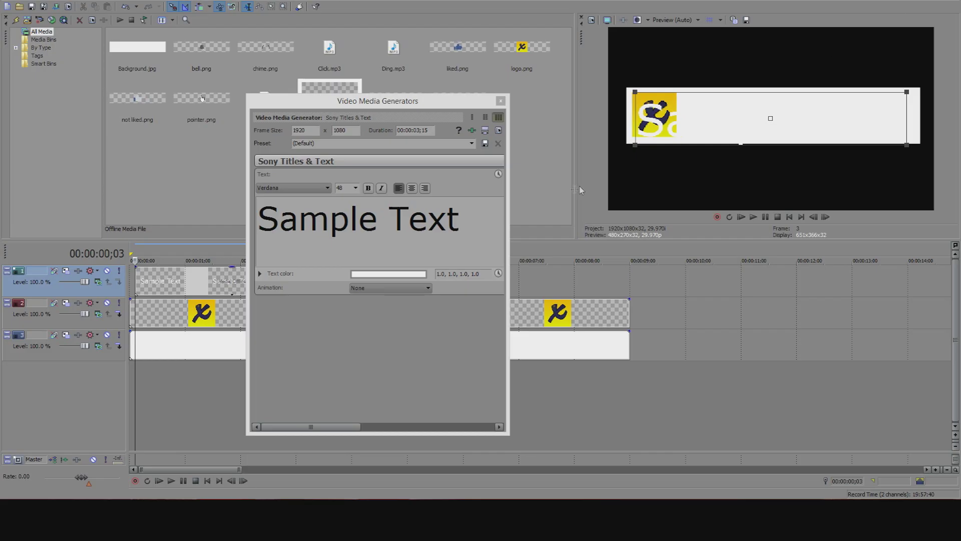
Replace the sample text with Xstark1ll3rX and set the text color to pure red
left_click_drag(460, 220, 246, 207)
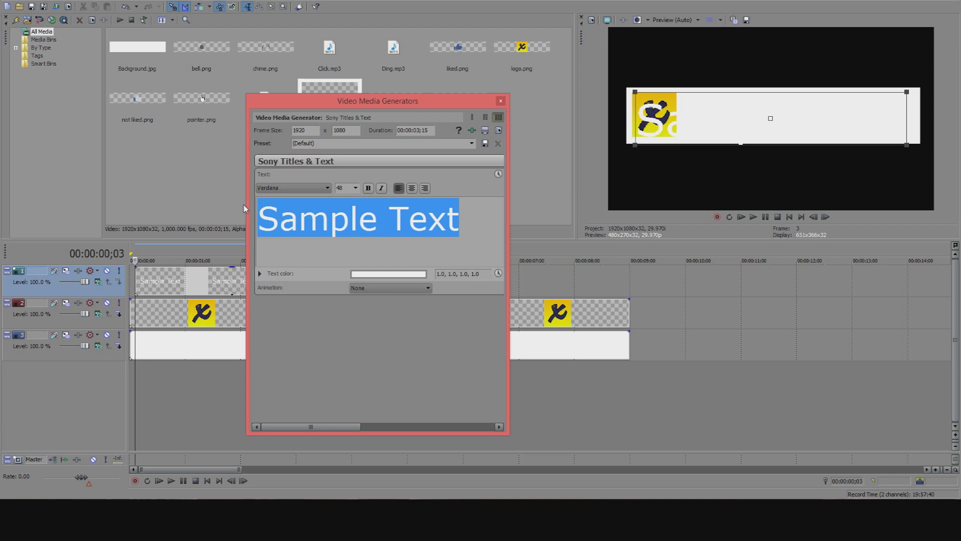
type("Xst")
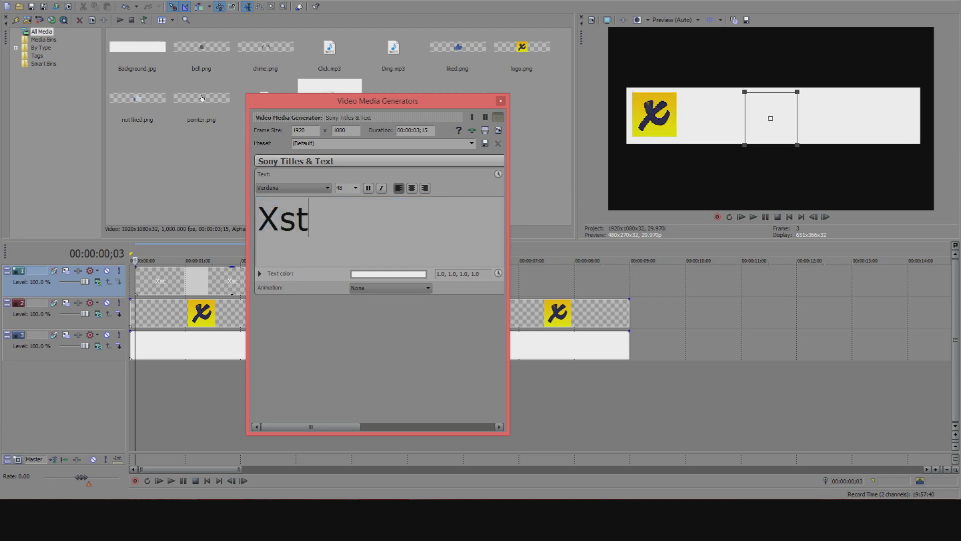
type("ark1ll")
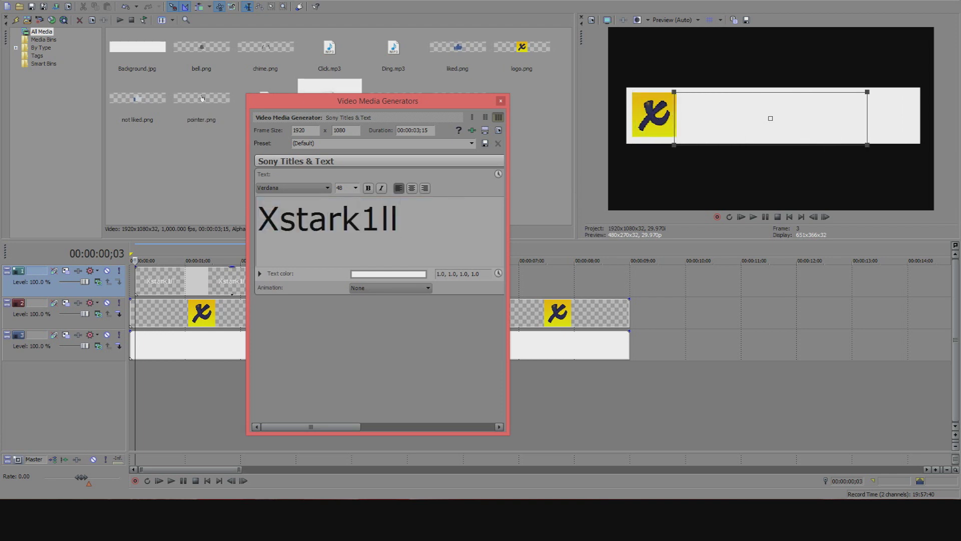
type("3rX")
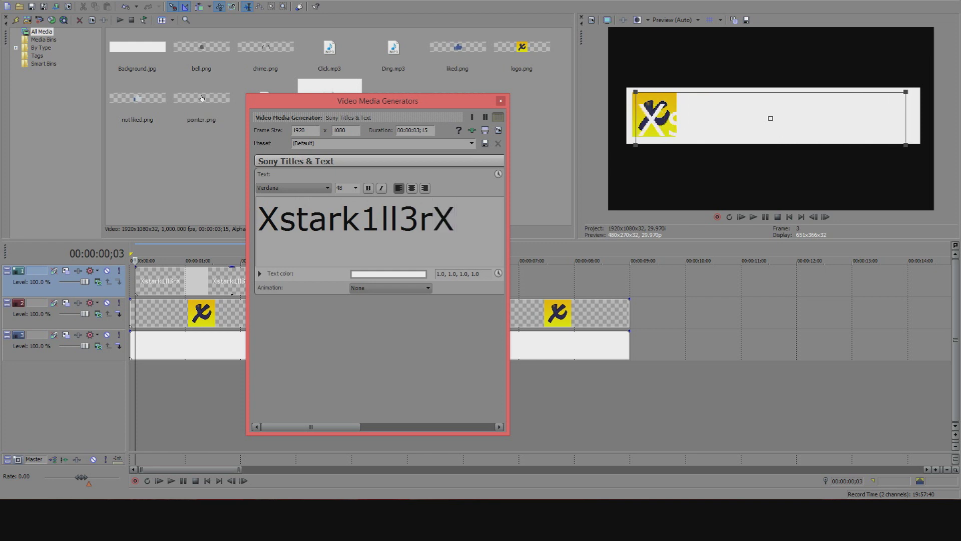
double_click(342, 210)
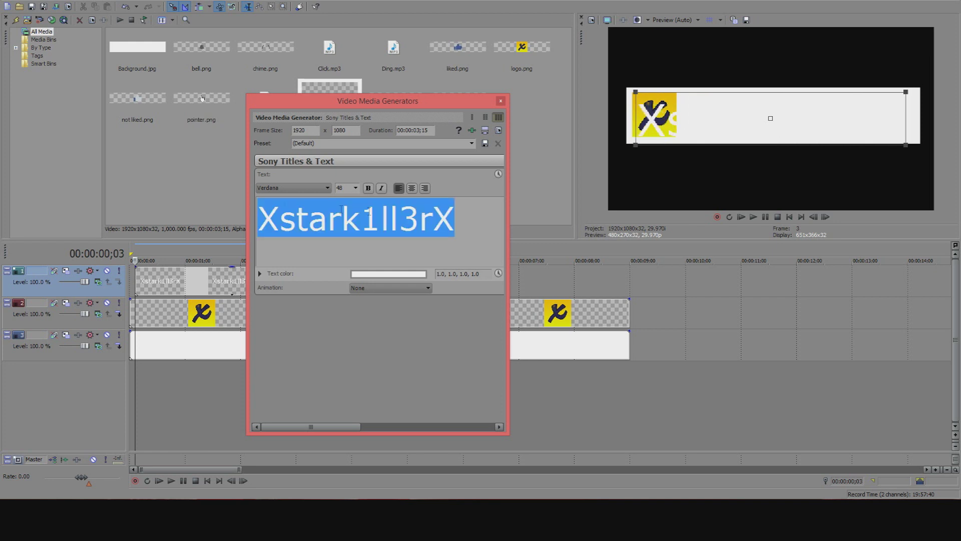
left_click(389, 274)
left_click_drag(398, 301, 283, 421)
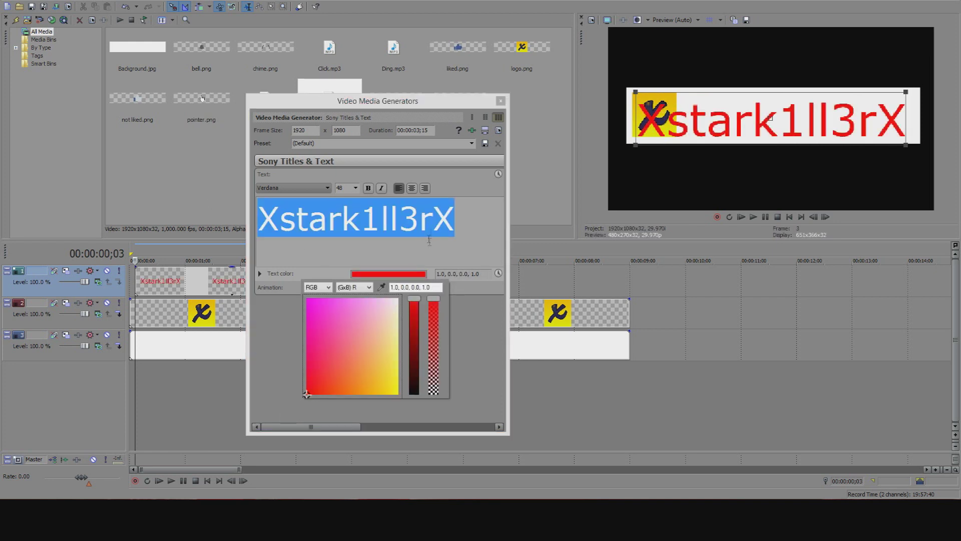
Capitalize the second letter of the title so it reads XStark1ll3rX
left_click(296, 223)
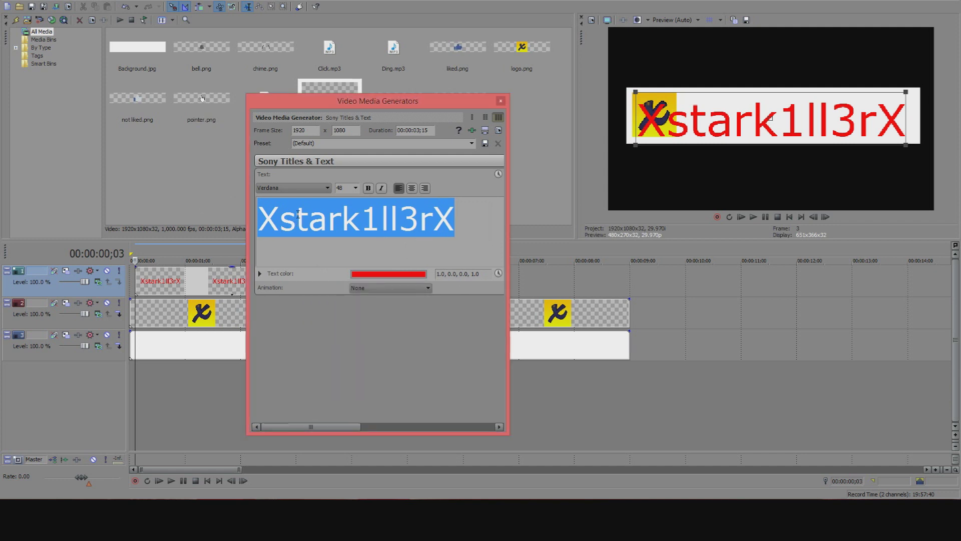
left_click(298, 214)
key("BackSpace")
type("S")
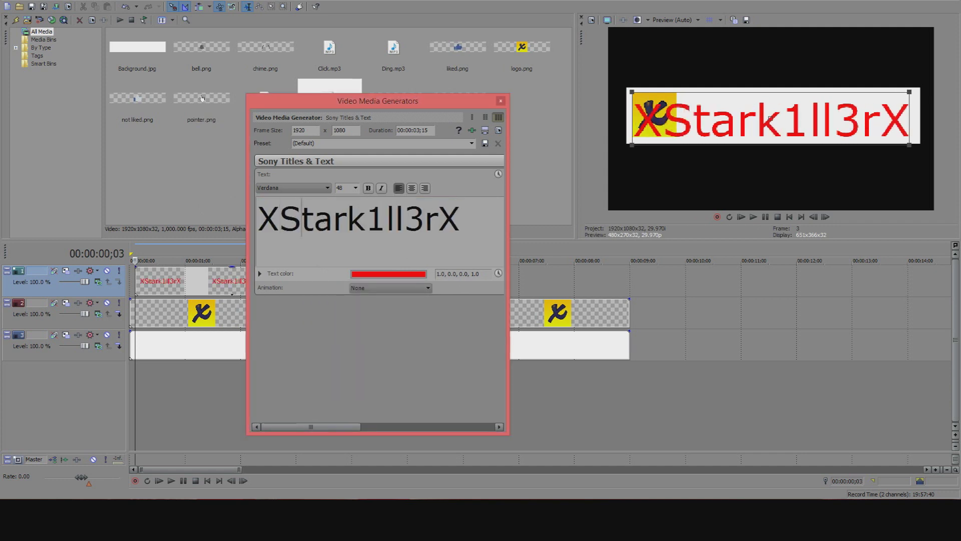
left_click(317, 188)
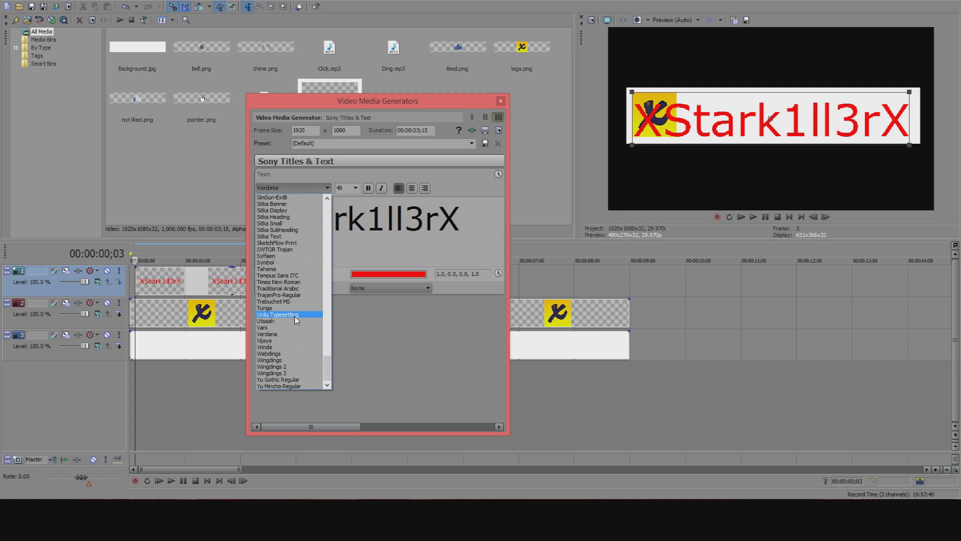
left_click_drag(330, 362, 330, 346)
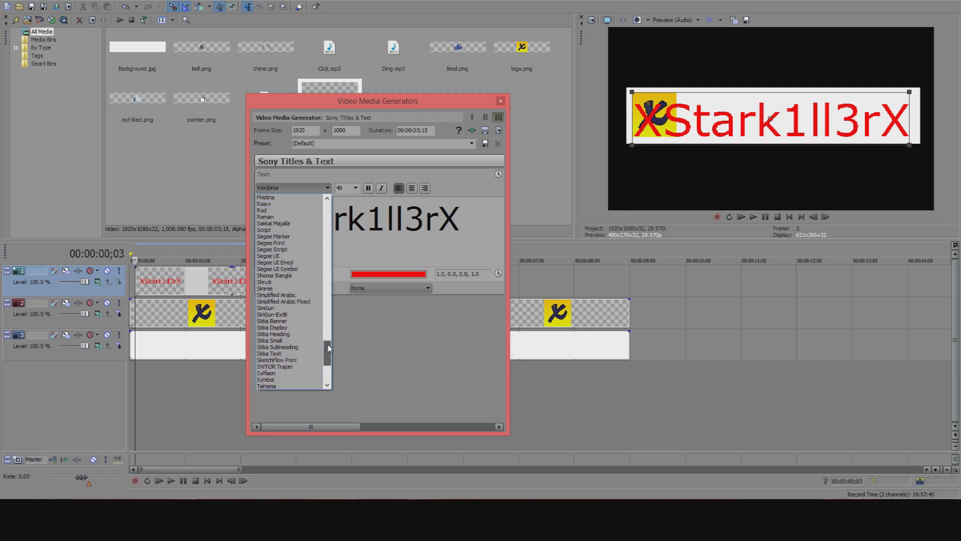
left_click(279, 252)
Set the font of the whole title to Segoe Script and close the text generator
left_click_drag(473, 230, 188, 208)
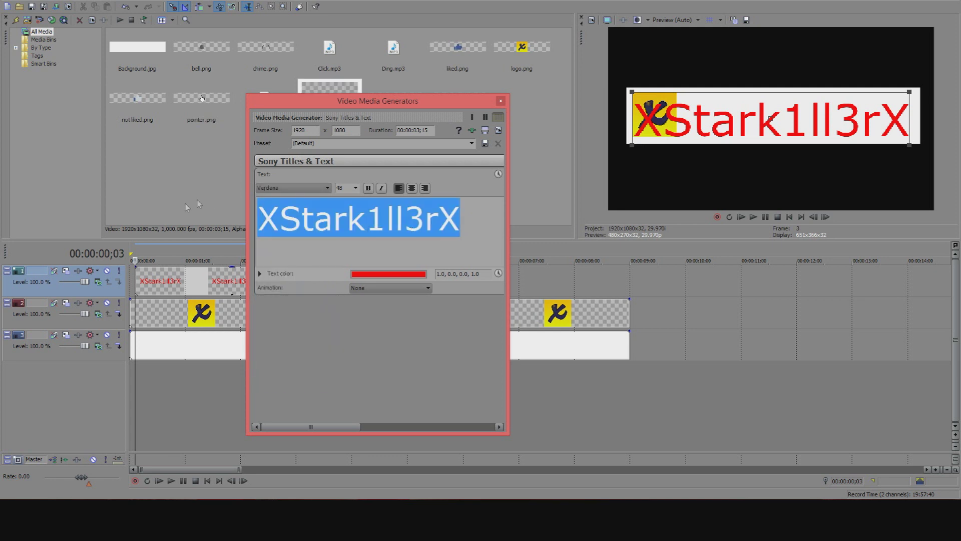
left_click(299, 195)
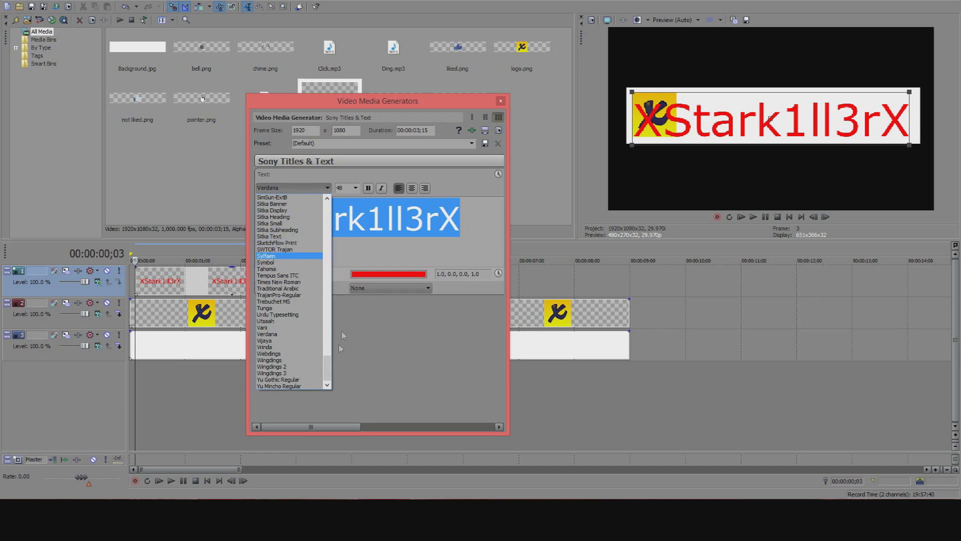
left_click_drag(326, 370, 326, 357)
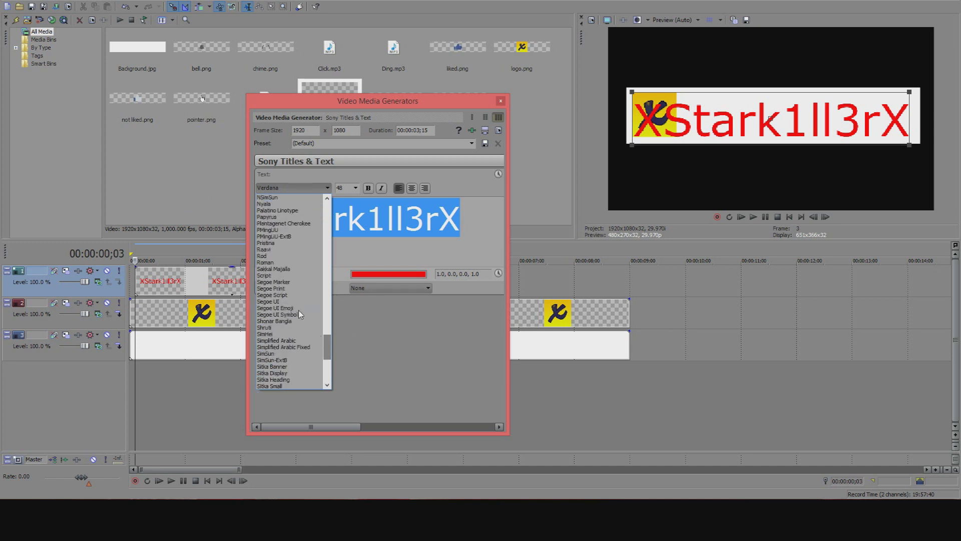
left_click(281, 286)
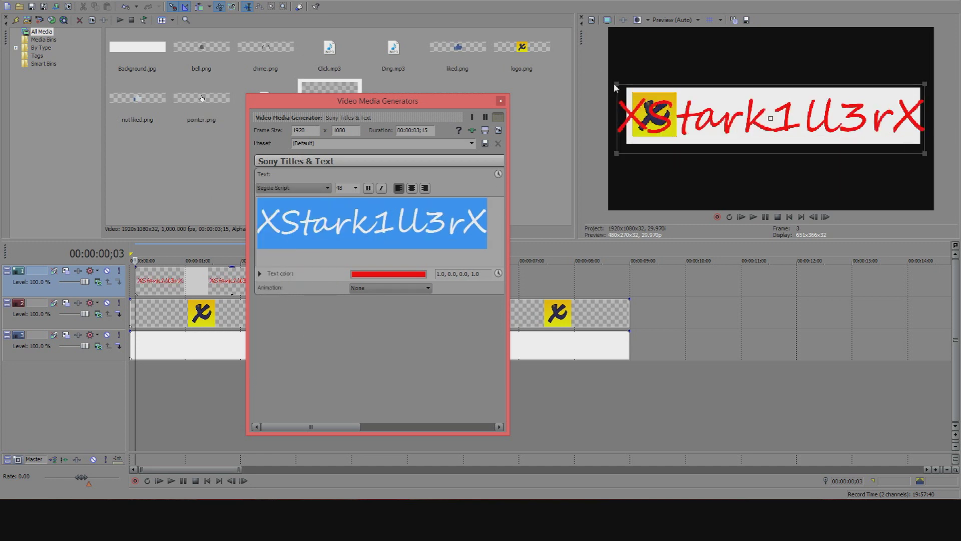
left_click(501, 103)
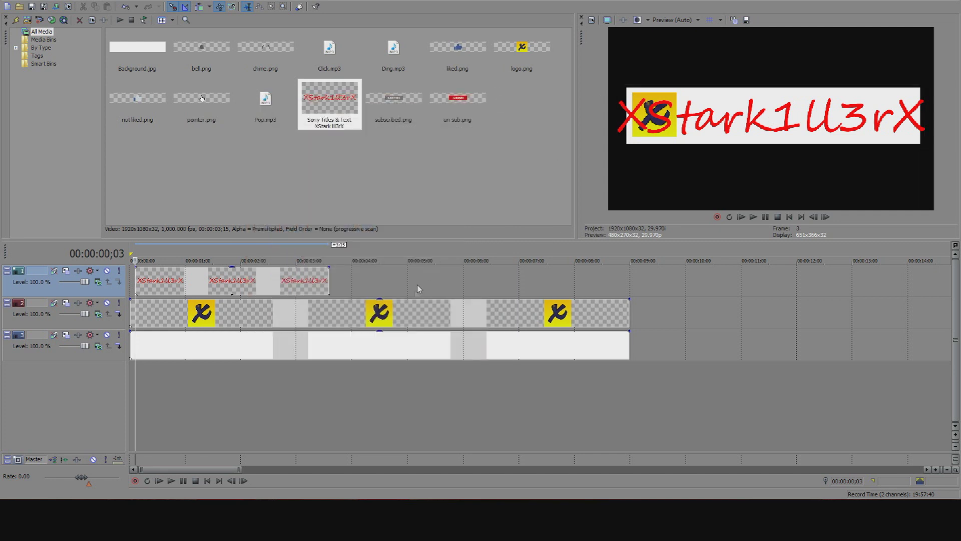
Pan/crop the channel-name title to a frame about 7,796 wide, centered near X 2,398, Y 1,091, placing it beside the logo along the banner's upper edge
right_click(307, 285)
left_click(331, 47)
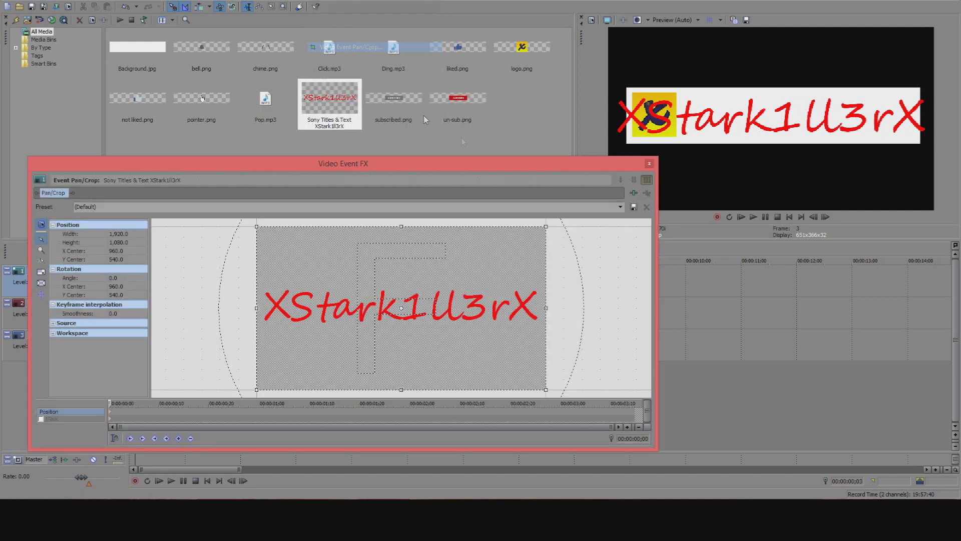
scroll(532, 297, "down", 4)
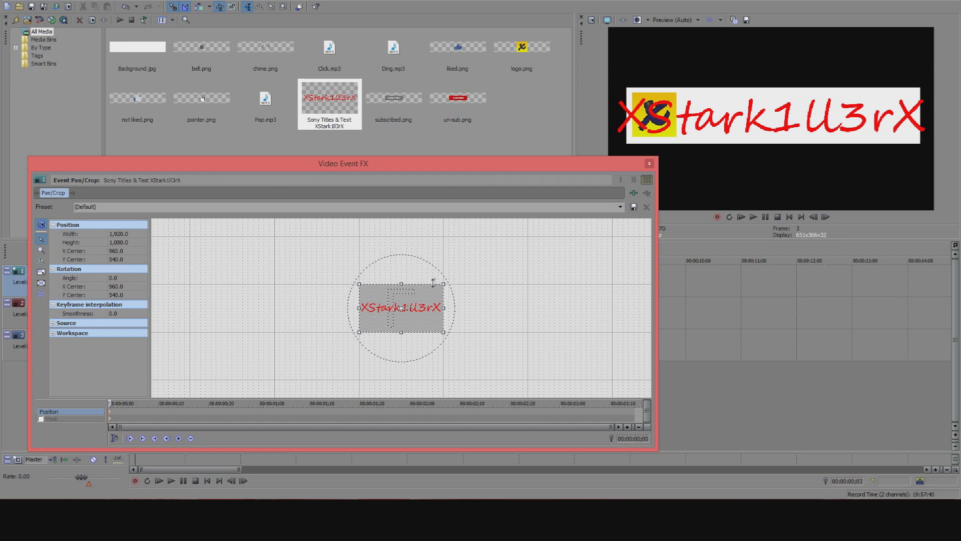
left_click_drag(442, 282, 470, 332)
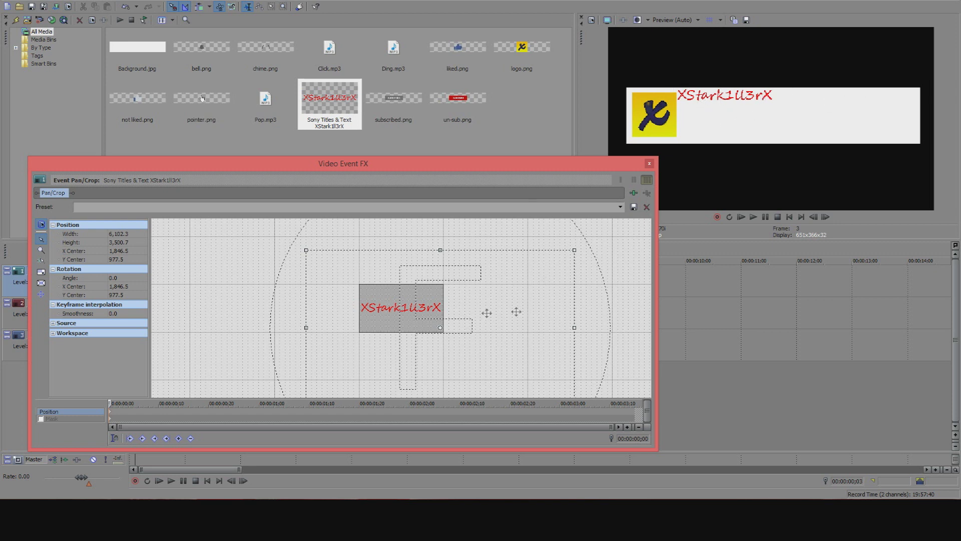
left_click_drag(574, 251, 645, 202)
left_click_drag(493, 282, 480, 313)
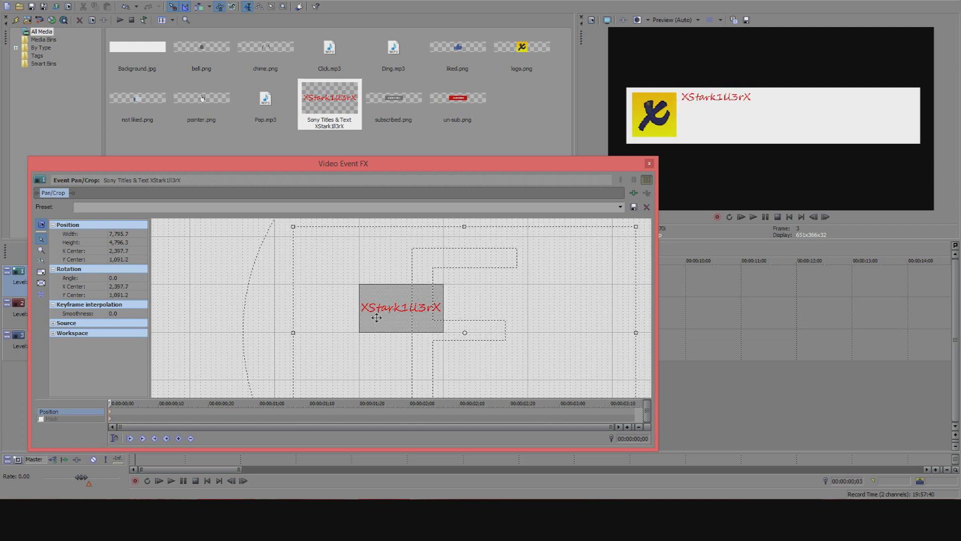
left_click(650, 165)
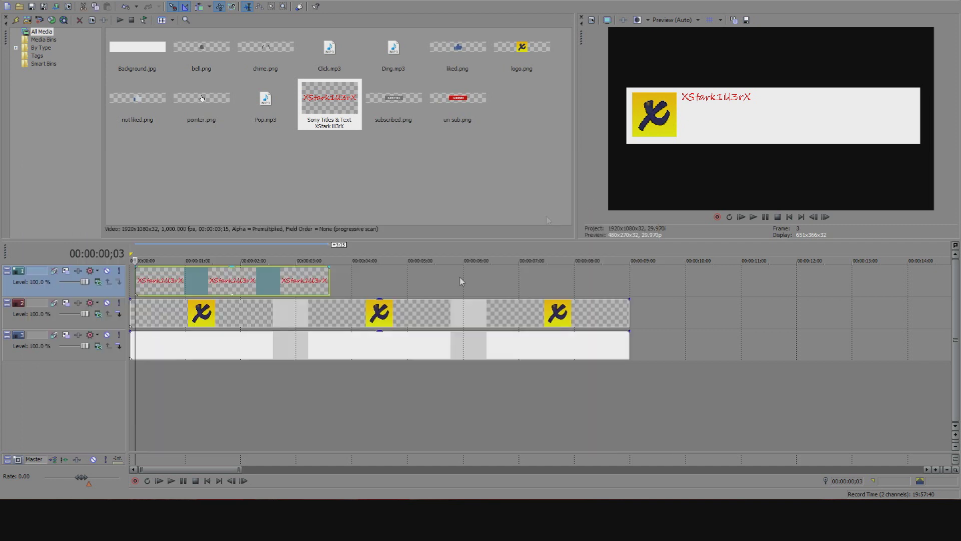
Make the whole channel-name title bold in its generated media settings and close the generator
right_click(288, 289)
left_click(321, 19)
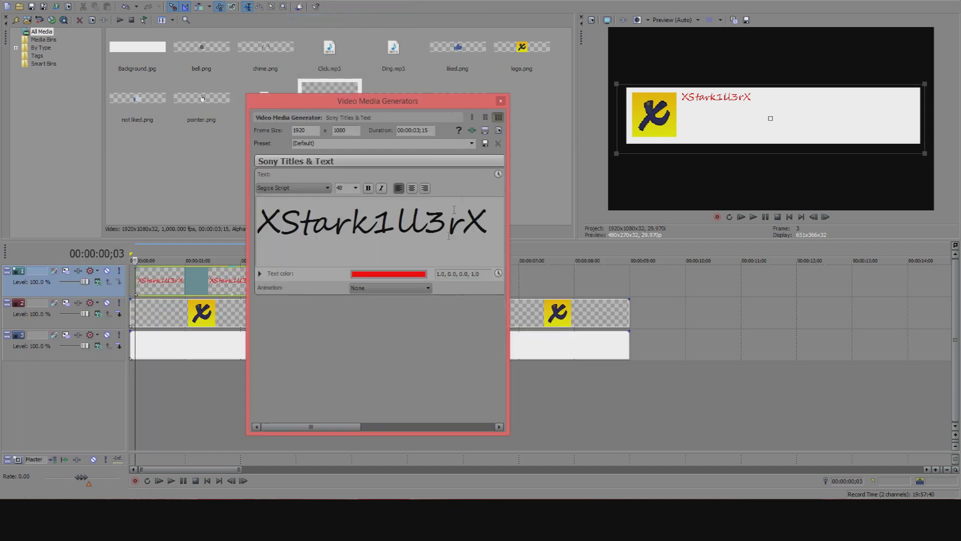
double_click(286, 225)
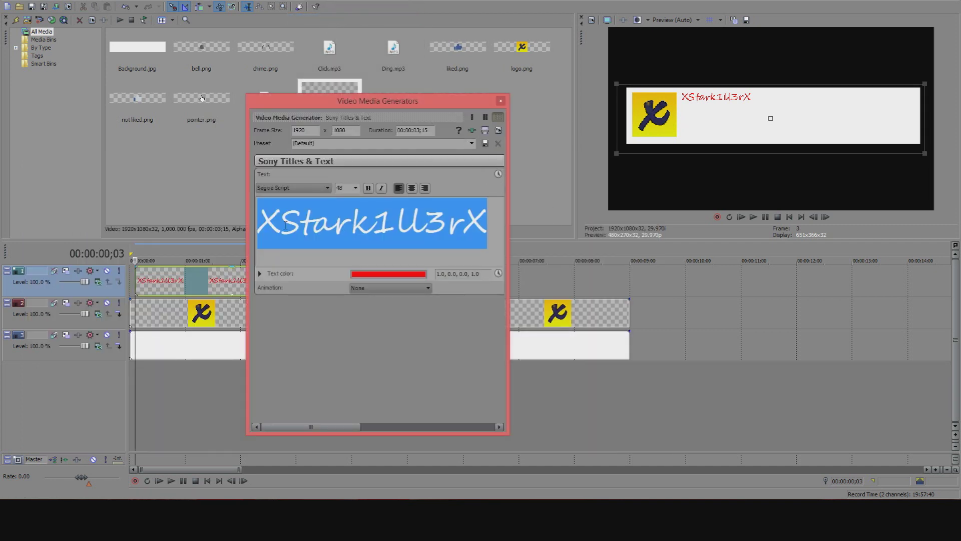
left_click(369, 189)
left_click(501, 101)
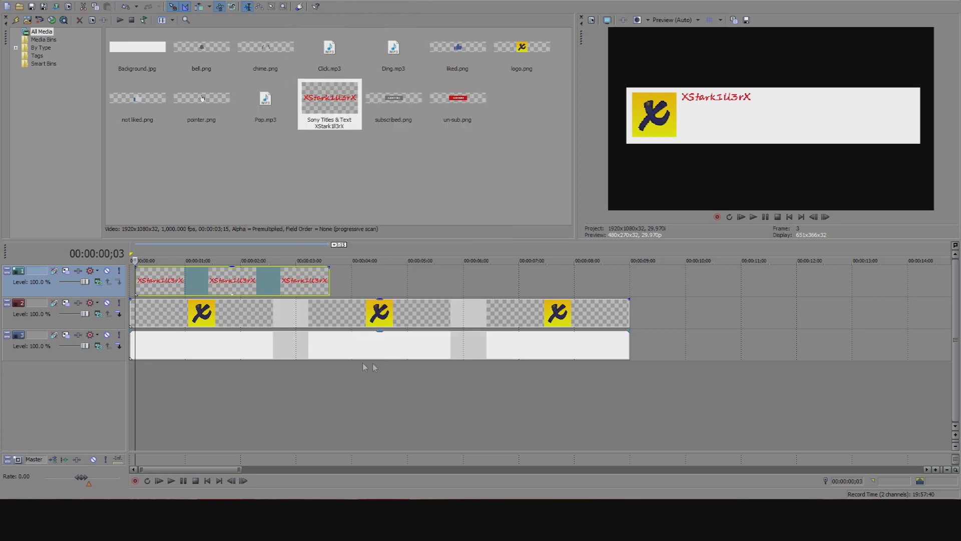
Move the channel-name clip to the timeline start and stretch it to end with the logo and background clips
left_click_drag(329, 290, 629, 288)
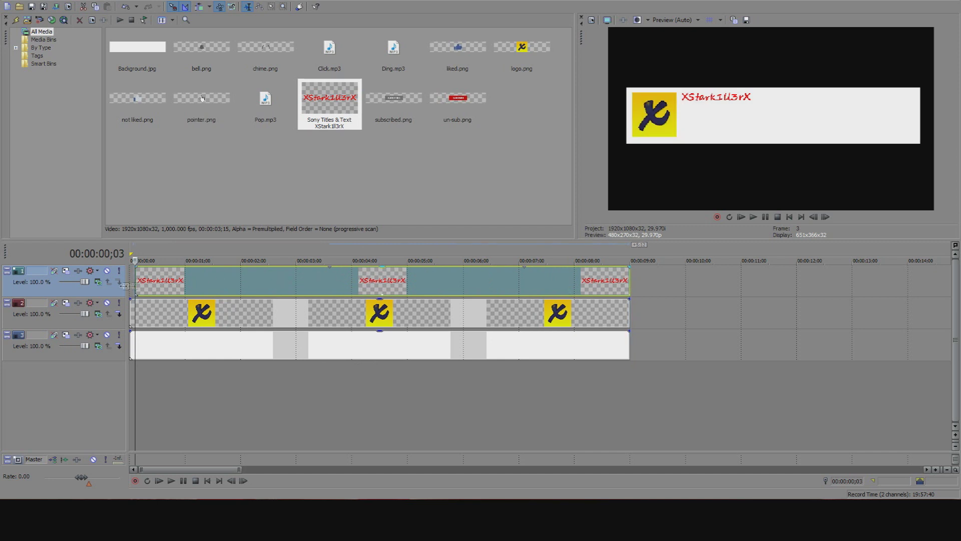
left_click_drag(151, 286, 142, 289)
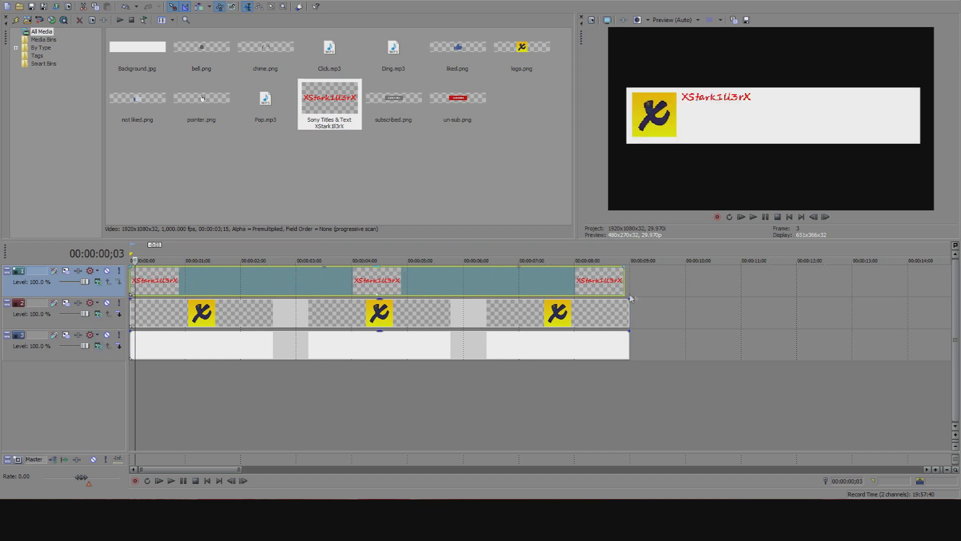
left_click_drag(627, 284, 632, 285)
Insert a video track above the channel-name track and add a text media clip at 00:00:00;00
right_click(104, 392)
left_click(114, 402)
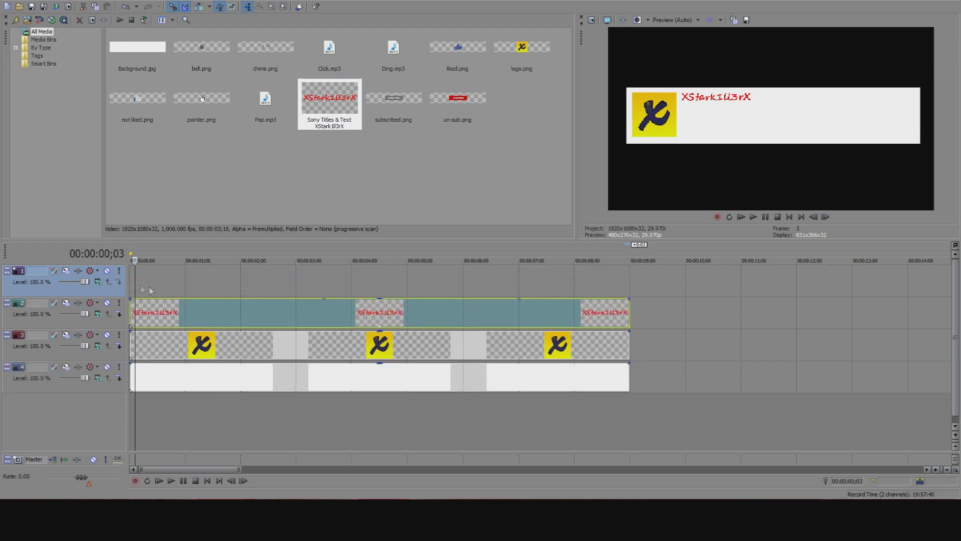
left_click(130, 305)
right_click(137, 285)
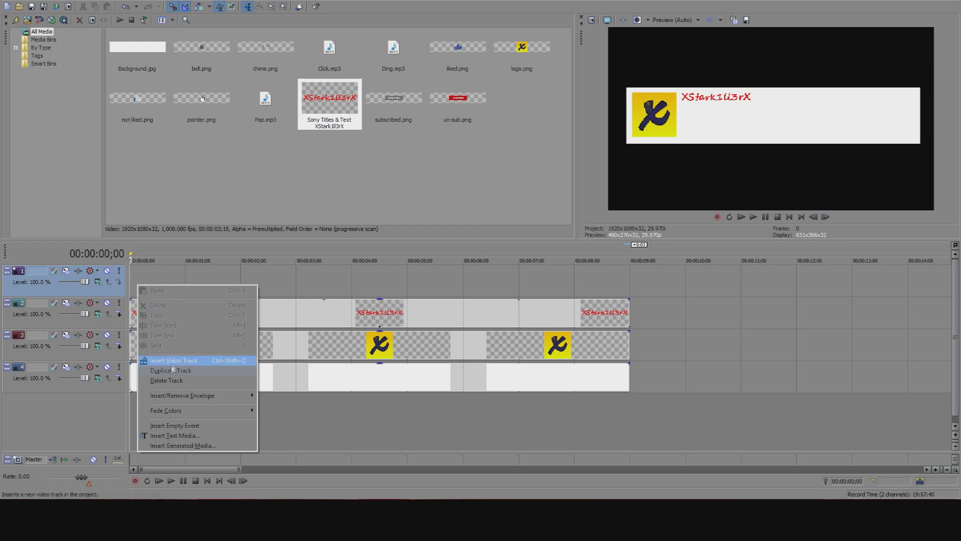
left_click(174, 435)
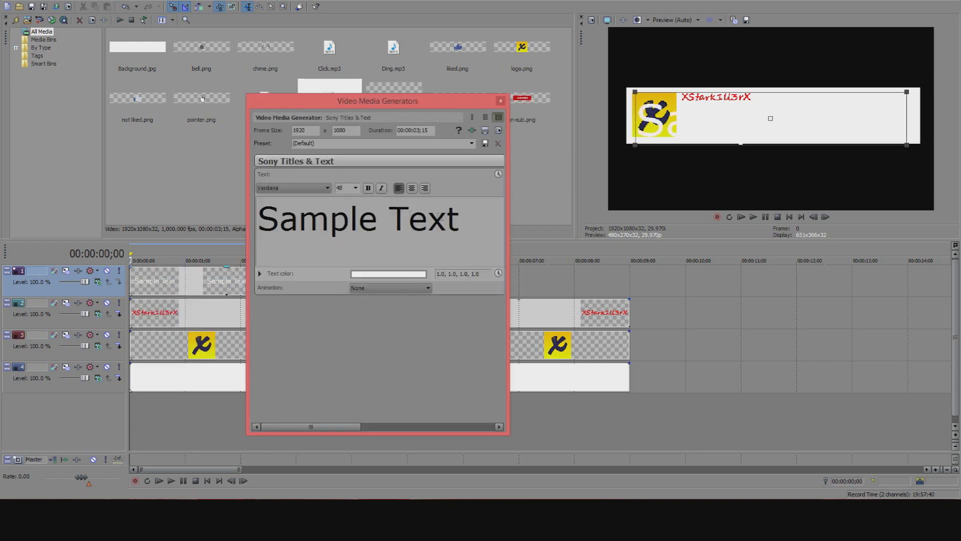
Replace the sample text with "Gaming, Pokemon" on the first line and "Vlogs" on the second
left_click_drag(493, 219, 241, 203)
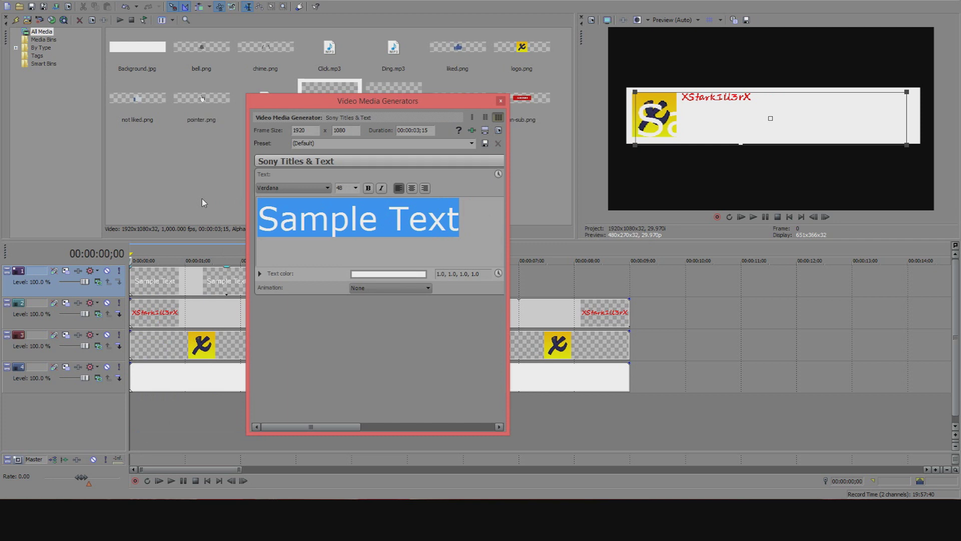
type("Gaming, ")
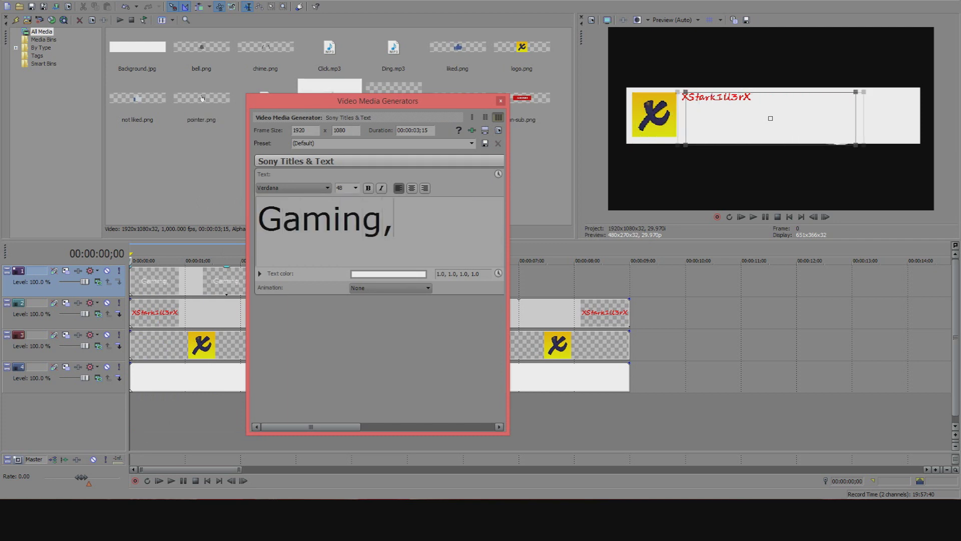
type("Pokeo")
key("BackSpace")
key("BackSpace")
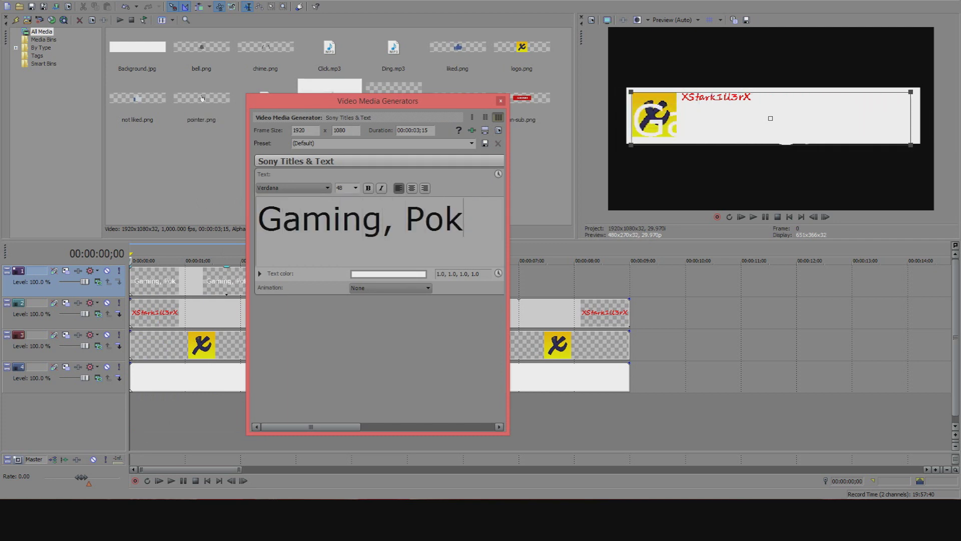
type("emoi")
key("BackSpace")
type("n")
key("Return")
type("Vlogs")
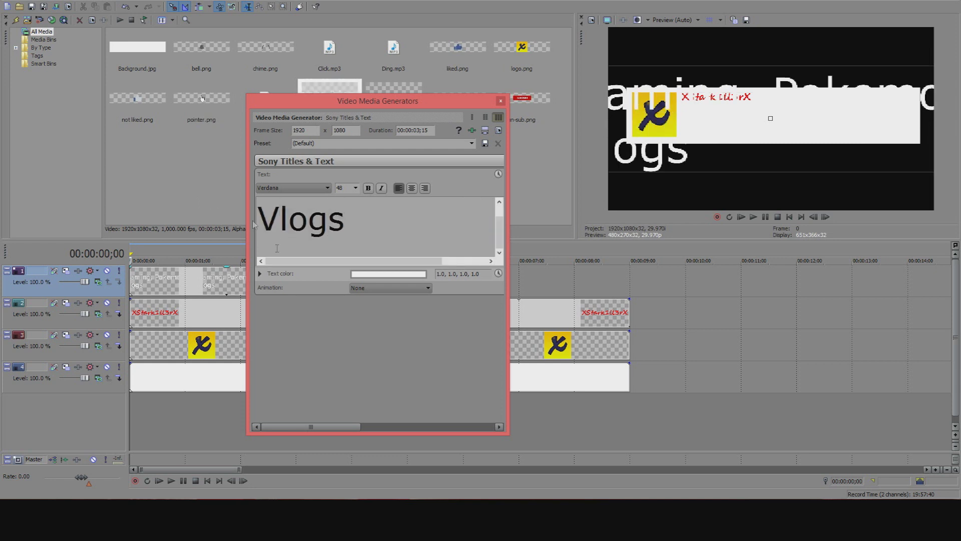
Set the font of both text lines to Segoe Script
key("ctrl+a")
left_click(301, 188)
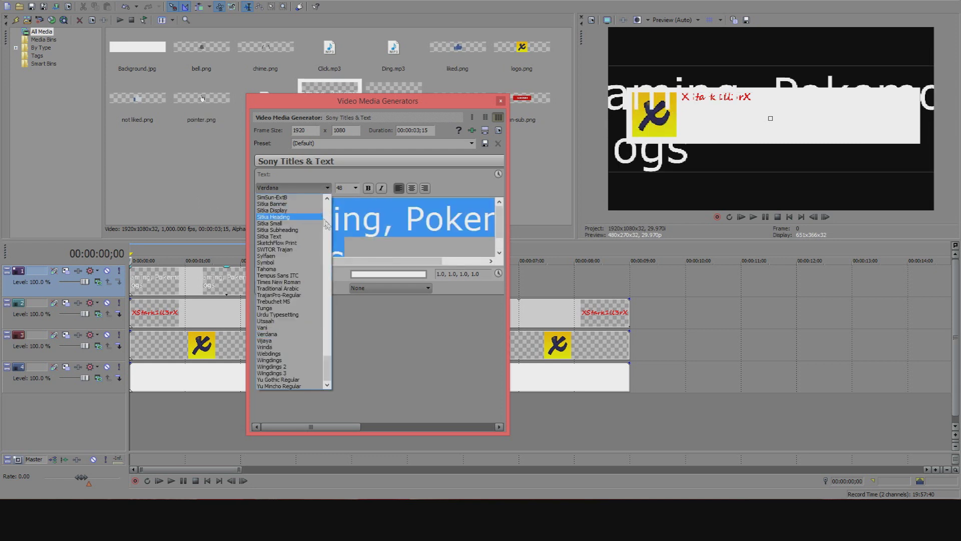
left_click(328, 199)
left_click(329, 199)
left_click(329, 199)
left_click(329, 198)
left_click(329, 199)
left_click(328, 198)
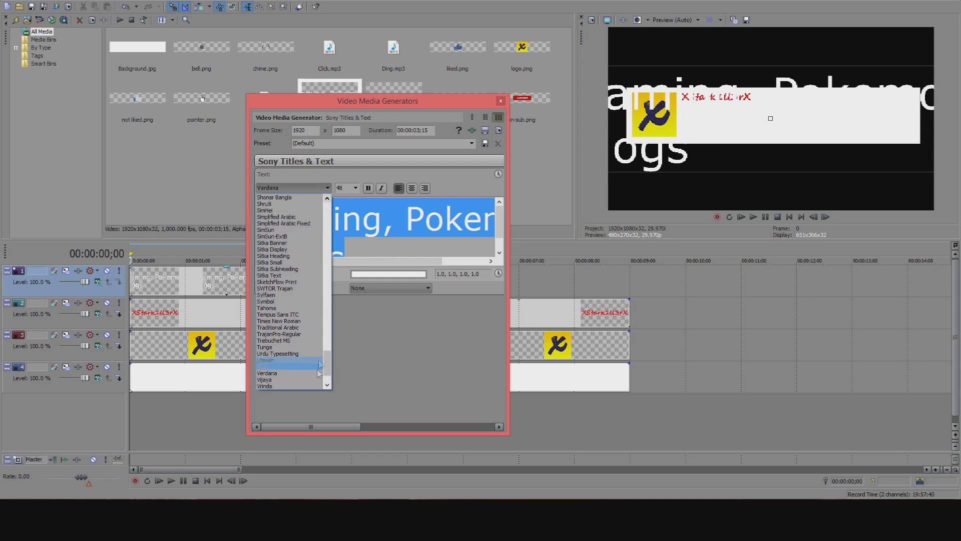
left_click_drag(330, 365, 329, 350)
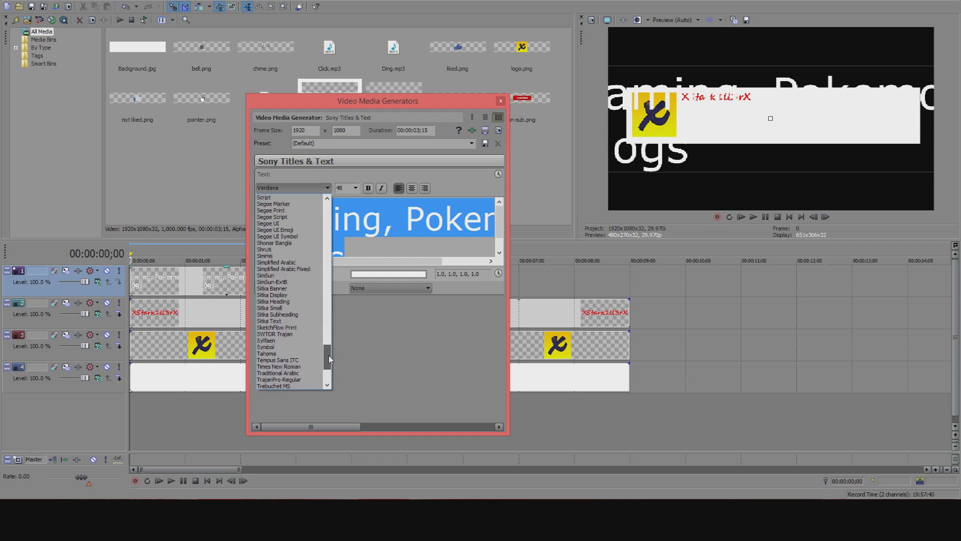
left_click(280, 222)
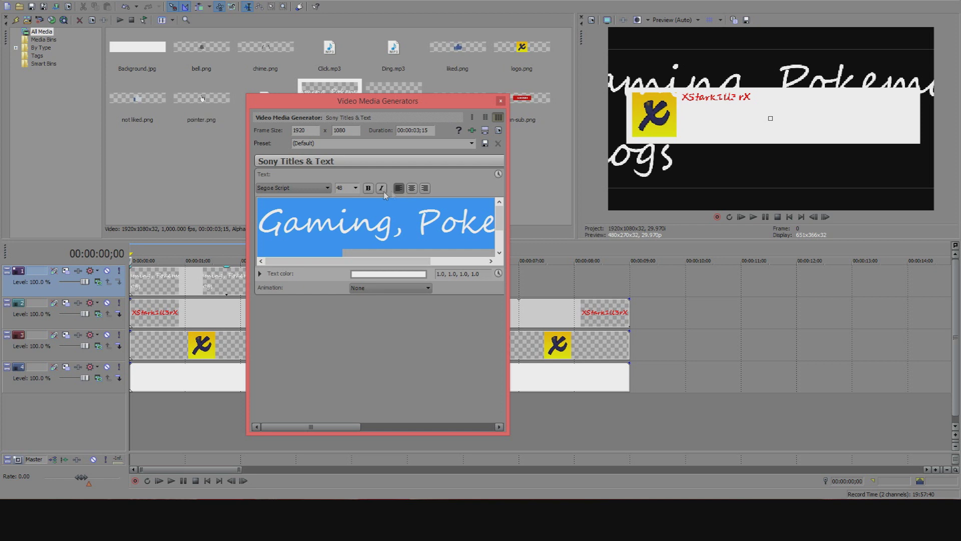
Center-align the two text lines, color them pure red, and close the text generator
left_click(411, 188)
left_click(411, 274)
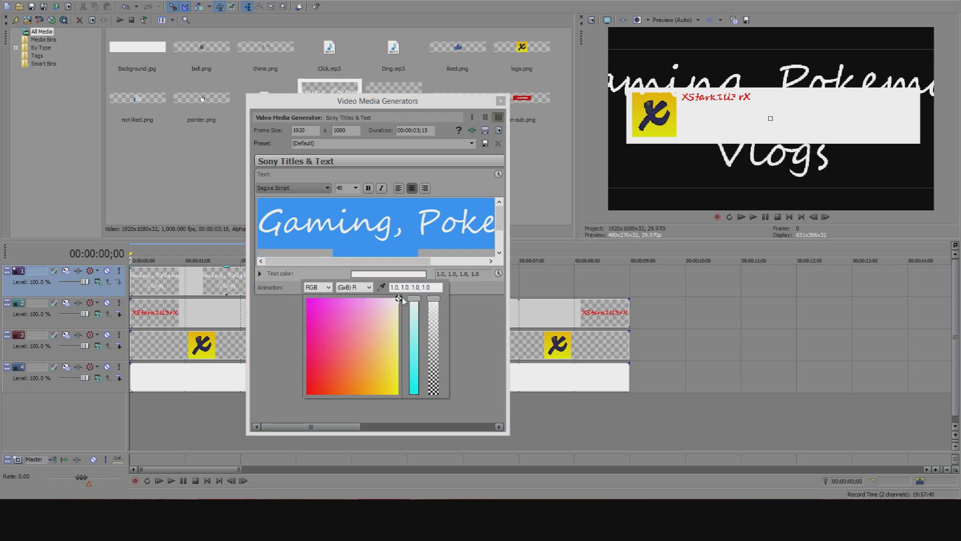
left_click_drag(402, 300, 281, 419)
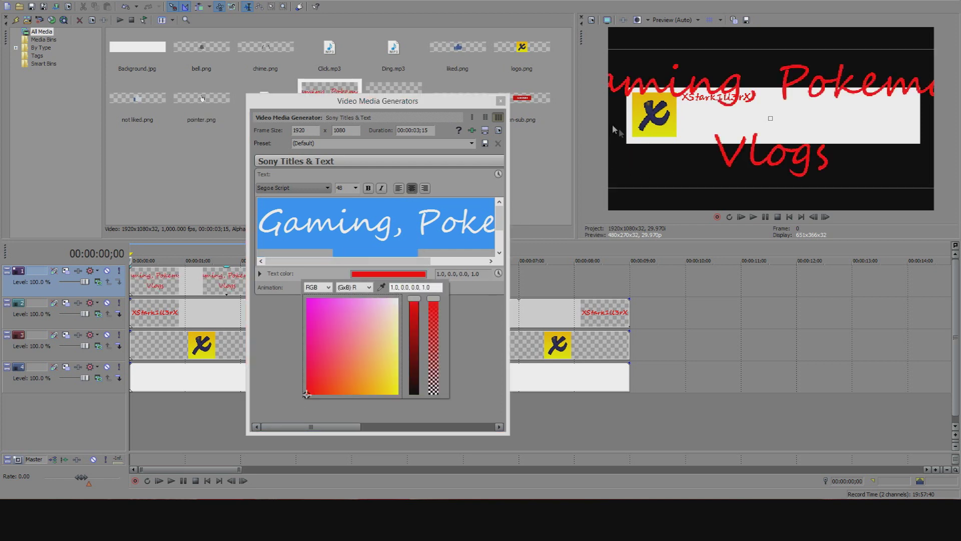
left_click(498, 101)
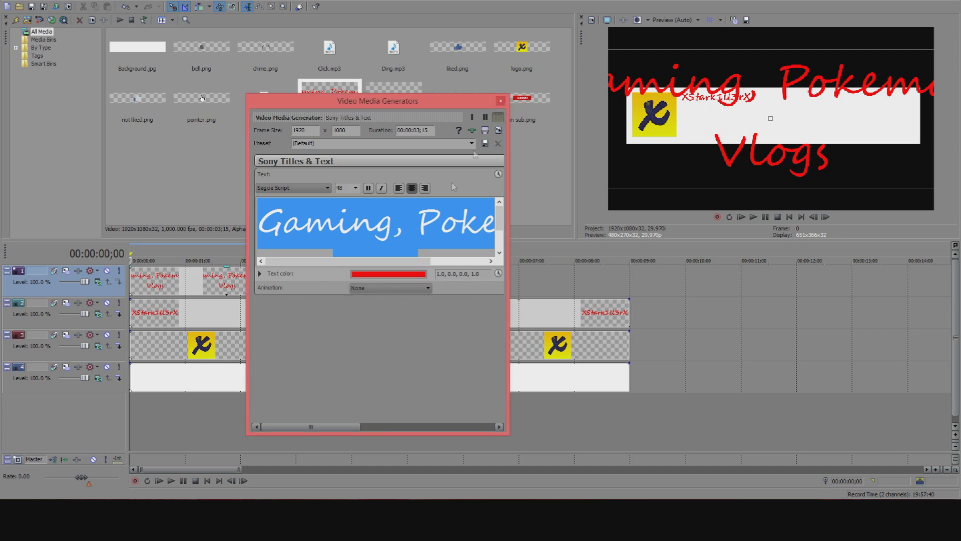
left_click(502, 102)
right_click(311, 285)
left_click(267, 284)
right_click(267, 283)
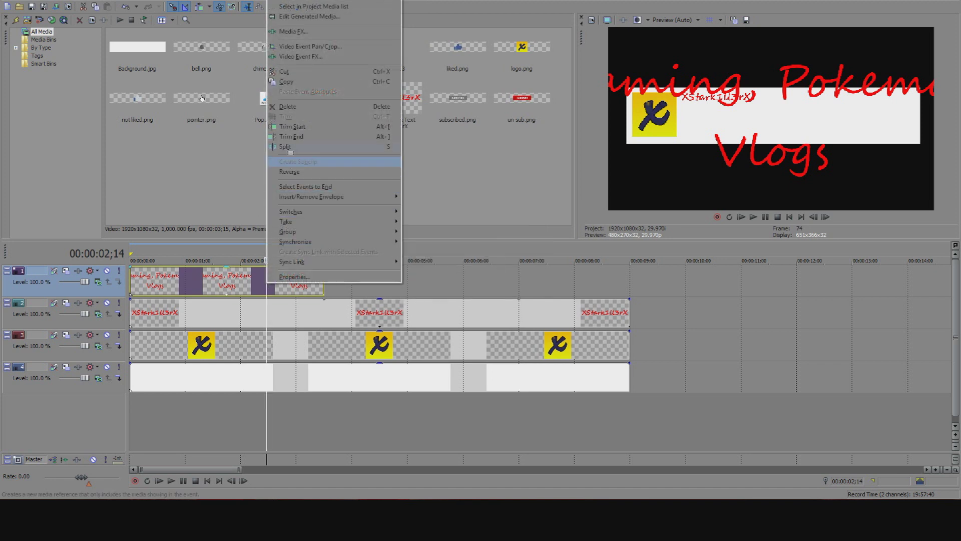
left_click(311, 46)
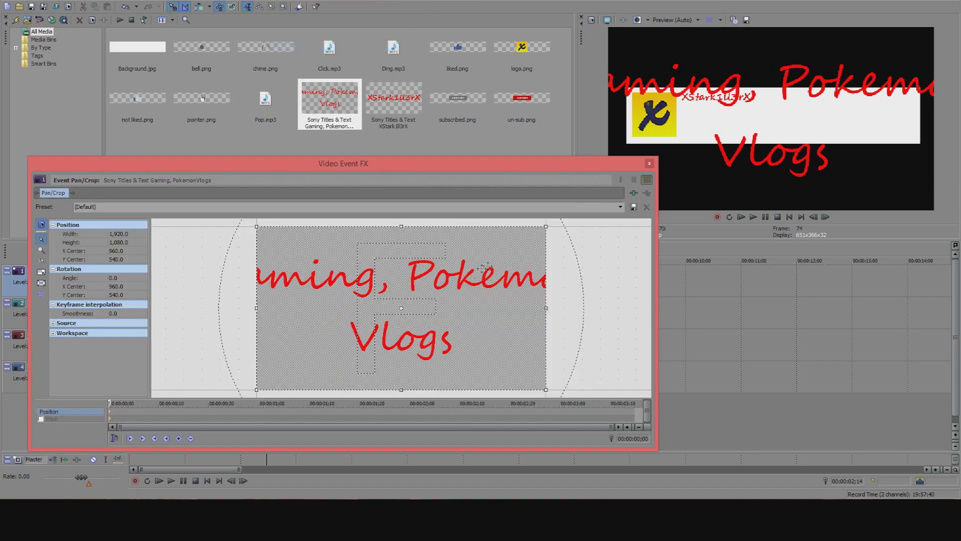
left_click(649, 166)
Shrink and reposition the Gaming, Pokemon, Vlogs text within its generated media so both lines fit inside the frame
right_click(303, 284)
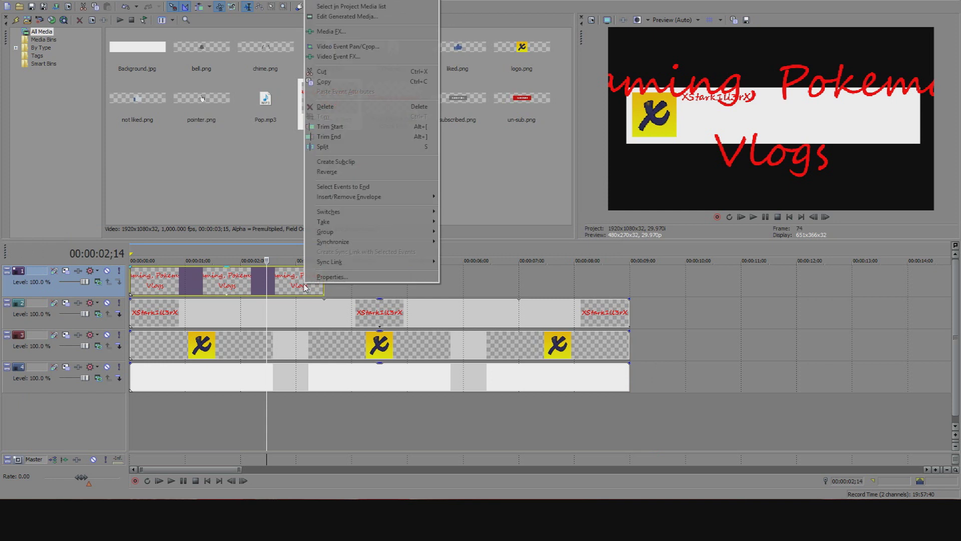
left_click(349, 18)
left_click_drag(719, 115, 643, 114)
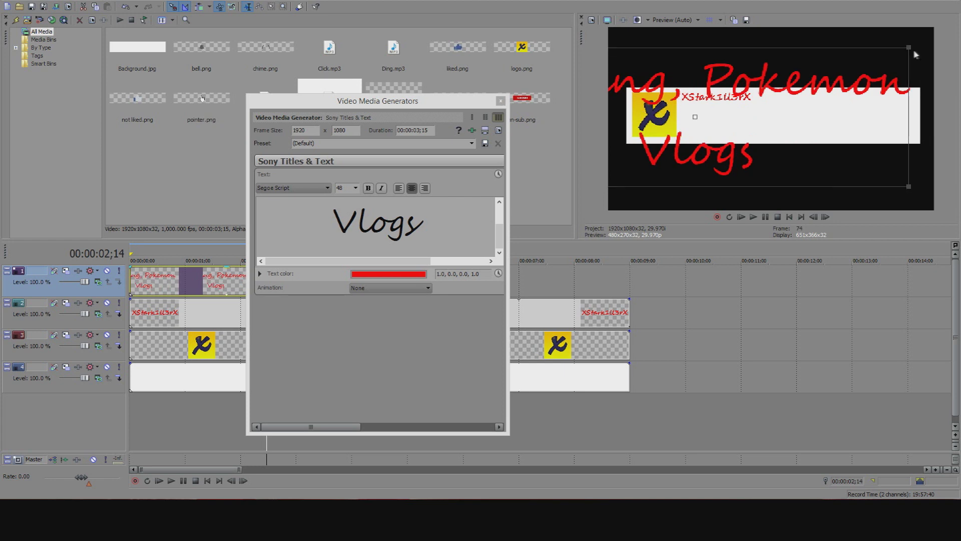
left_click_drag(911, 47, 842, 74)
left_click_drag(770, 93, 847, 91)
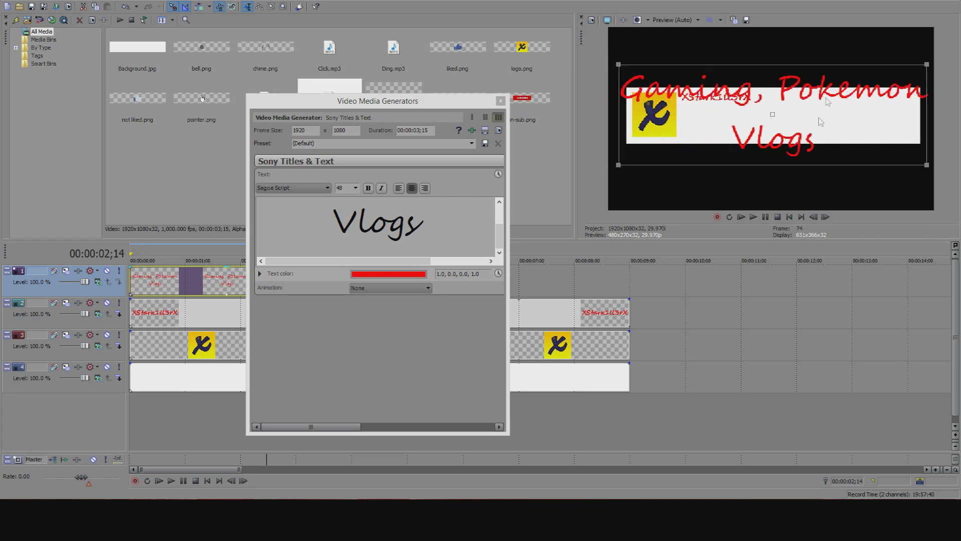
left_click(501, 101)
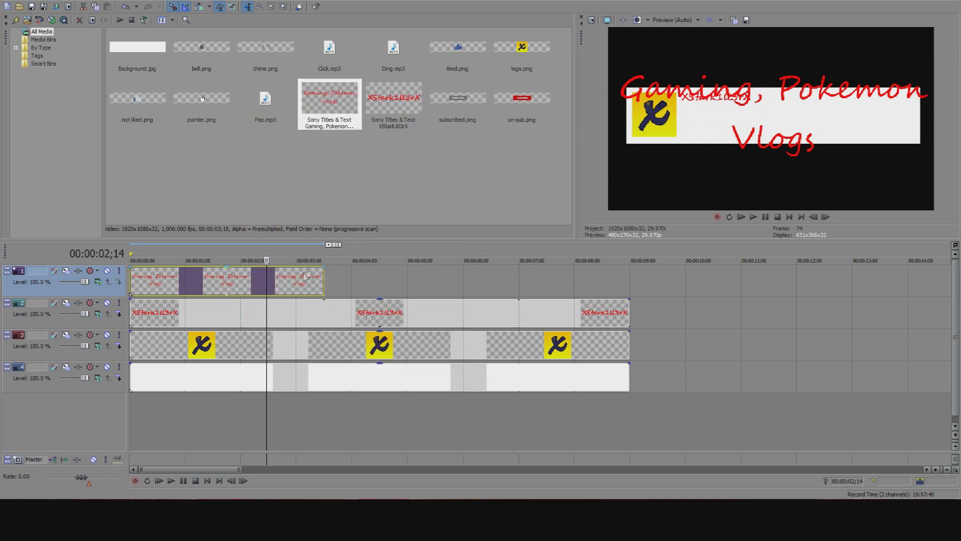
Pan/crop the Gaming, Pokemon, Vlogs text to a frame about 7,437 wide, centered near X 2,524, Y 401, placing it under the channel name
right_click(307, 273)
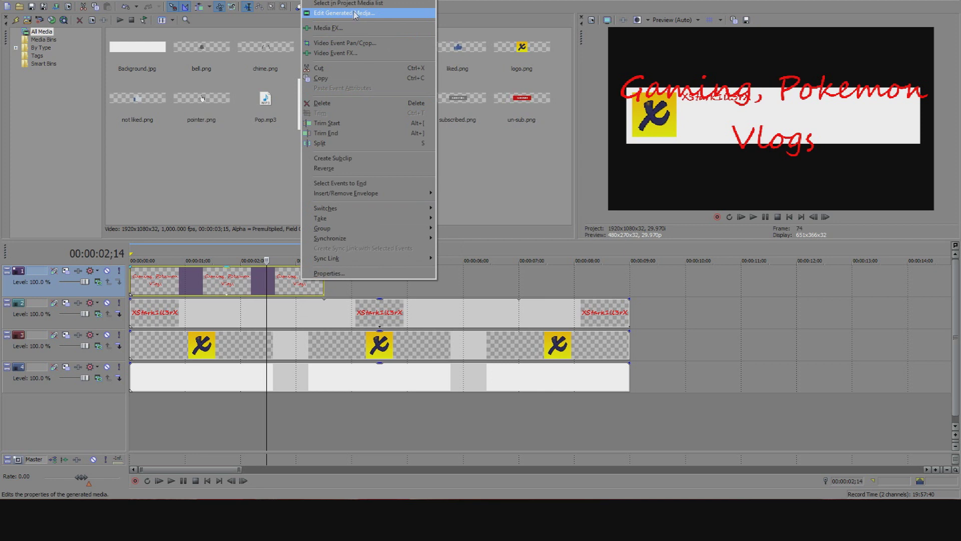
left_click(345, 43)
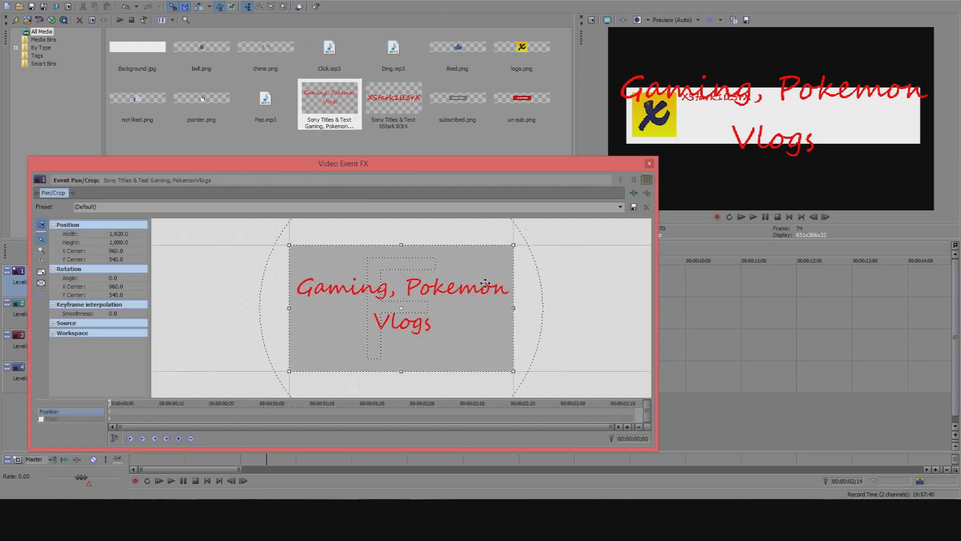
scroll(485, 283, "down", 3)
left_click_drag(476, 275, 687, 109)
left_click_drag(502, 289, 454, 367)
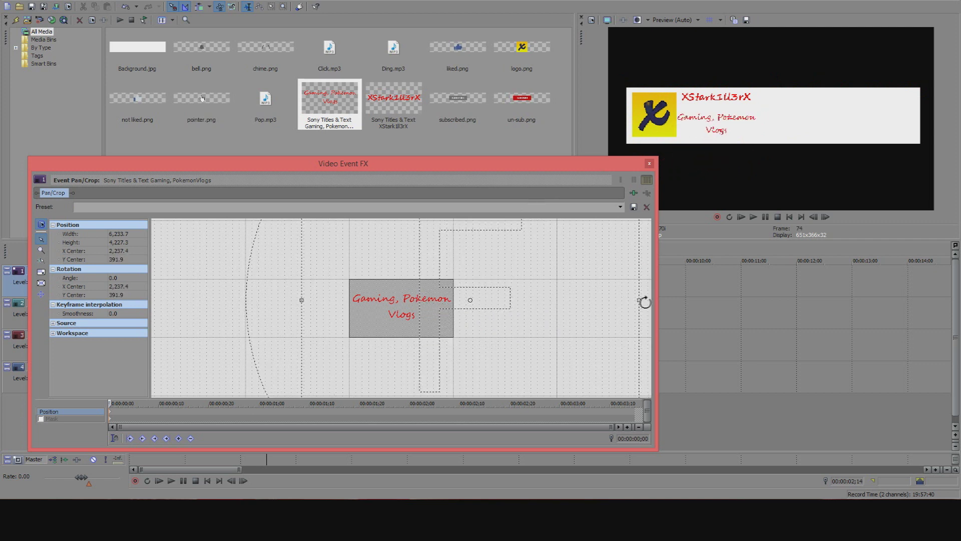
left_click_drag(639, 301, 540, 300)
left_click_drag(539, 300, 539, 296)
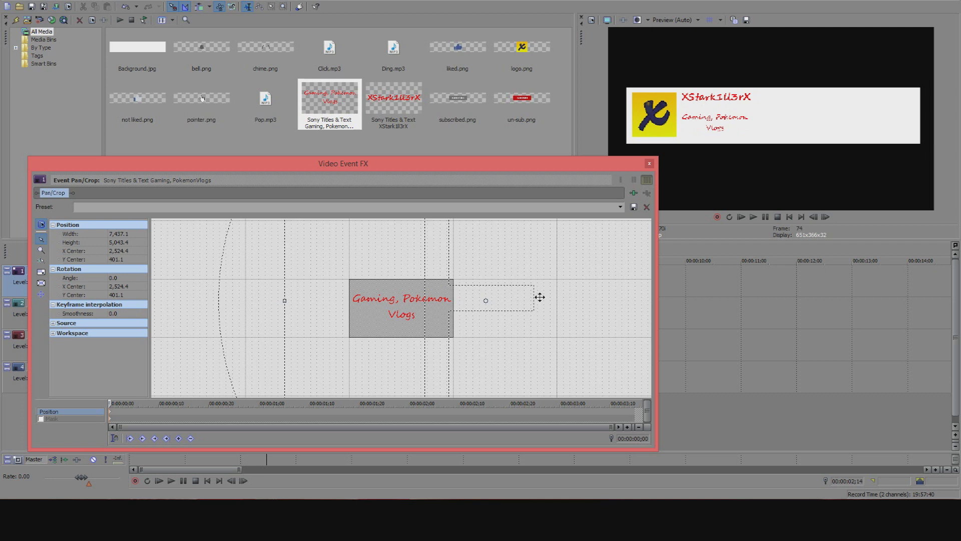
left_click(652, 164)
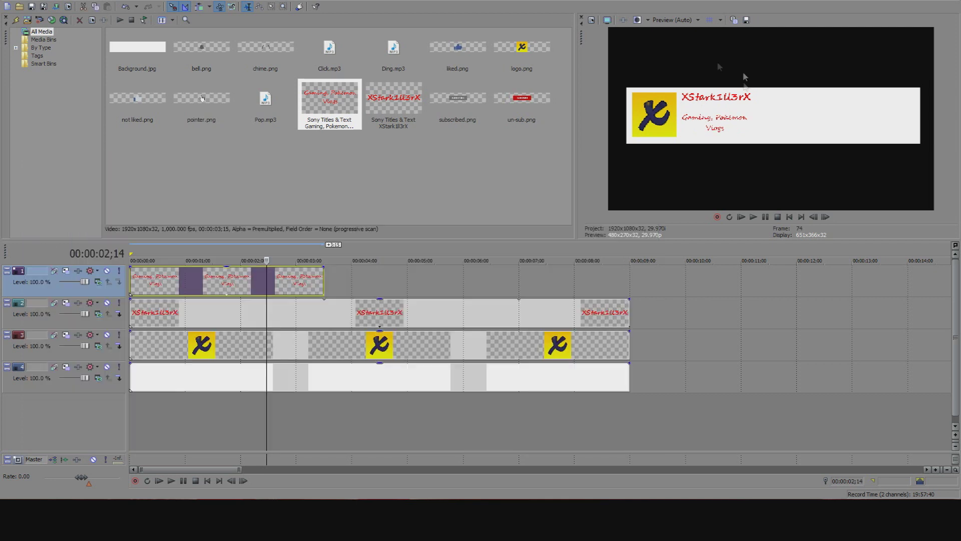
Extend the Gaming, Pokemon, Vlogs text event to match the end of the other events and insert a video track above it
left_click_drag(355, 284, 630, 284)
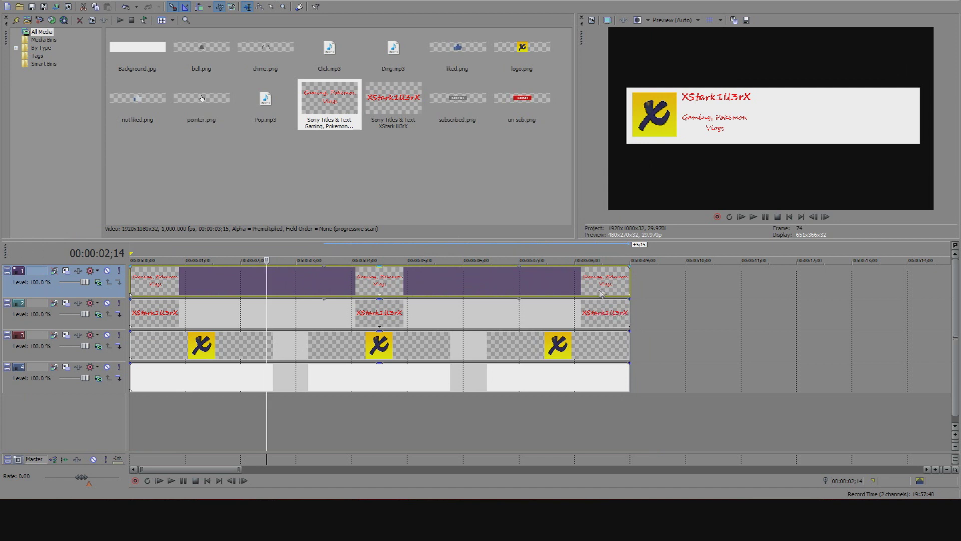
right_click(73, 292)
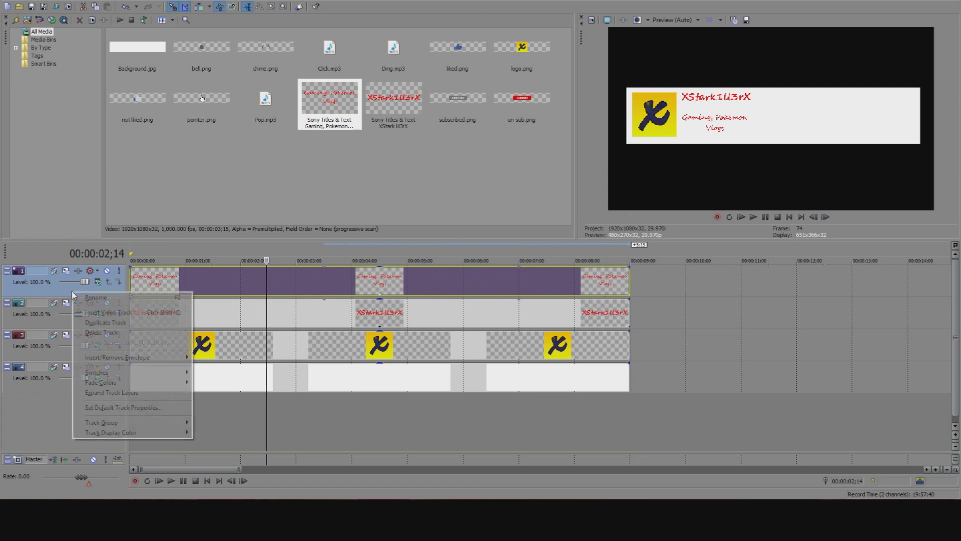
left_click(117, 313)
left_click(133, 304)
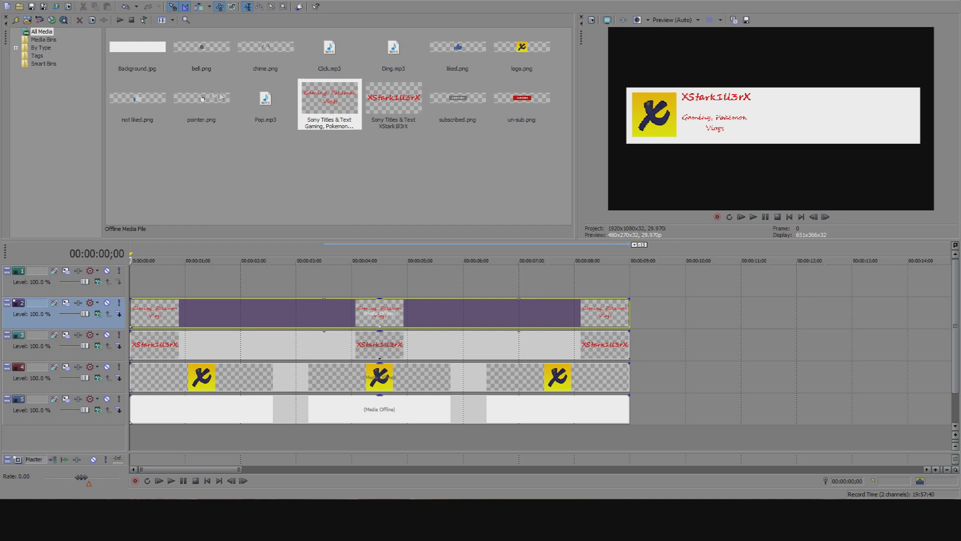
Place not liked.png at the start of the new top track and trim it to 3 seconds
left_click(138, 111)
left_click_drag(137, 111, 136, 285)
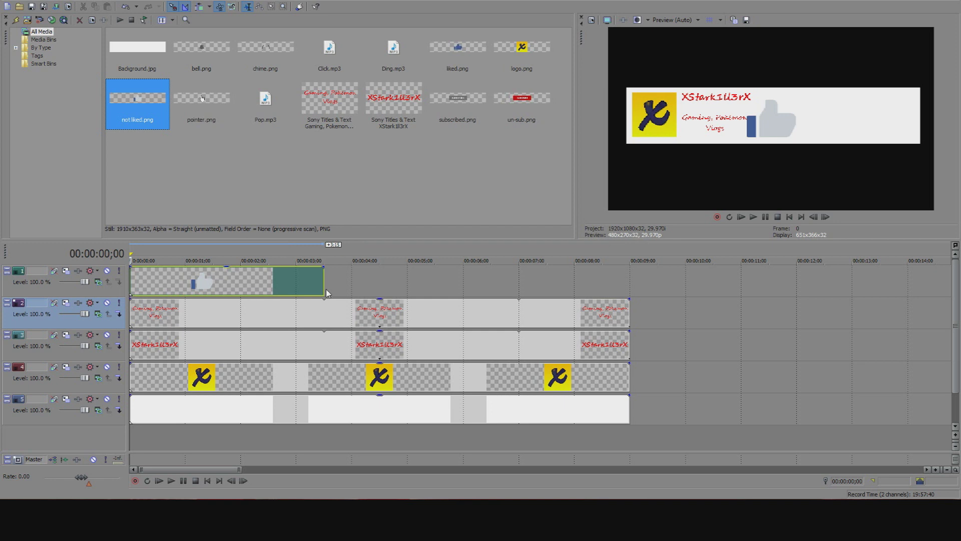
left_click_drag(325, 285, 304, 299)
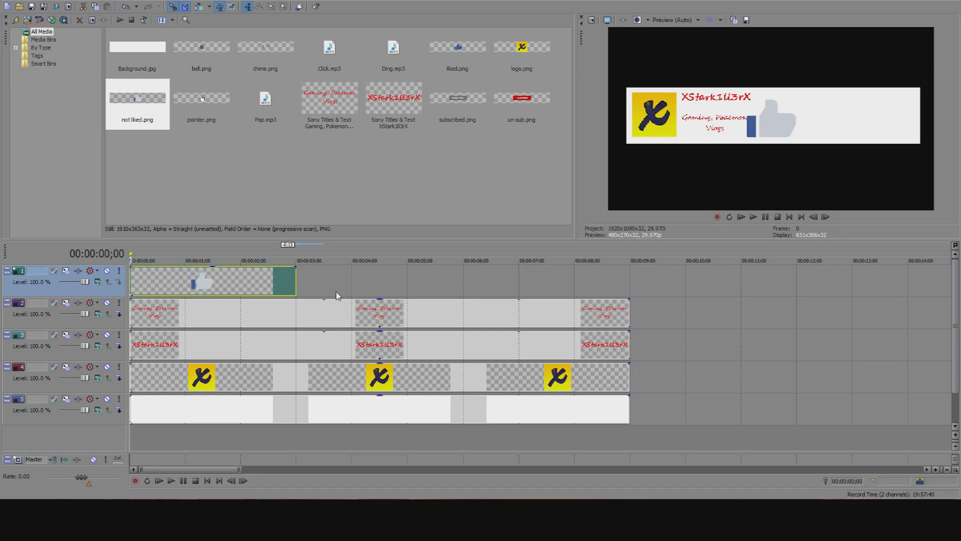
Pan/crop the not liked.png event to a frame about 2,382 wide and 949 high, centered near X 951, Y 229
left_click(252, 292)
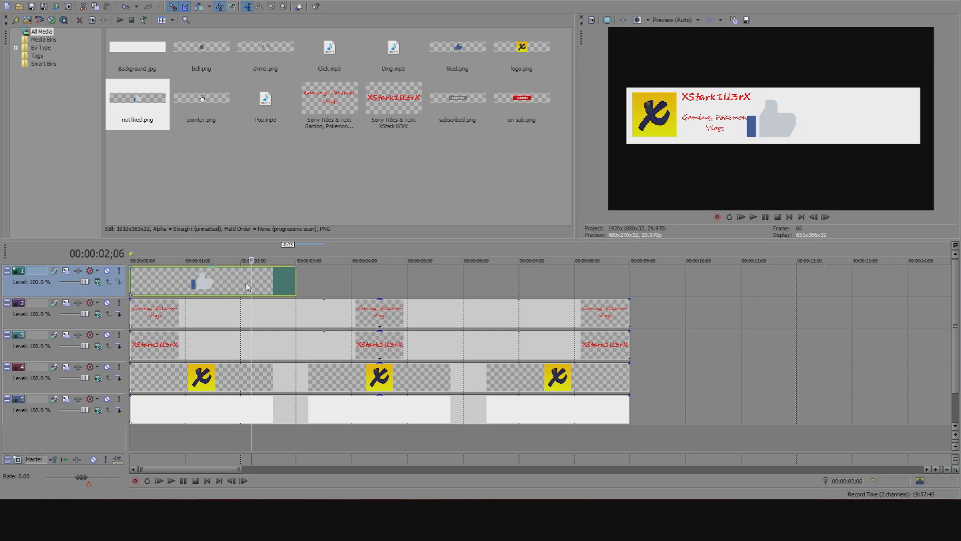
right_click(240, 289)
left_click(293, 242)
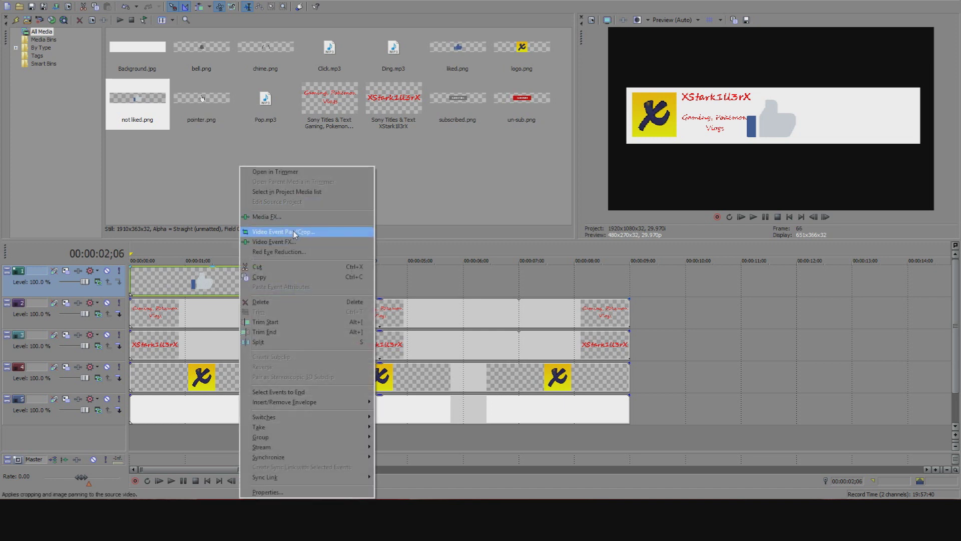
scroll(326, 283, "down", 3)
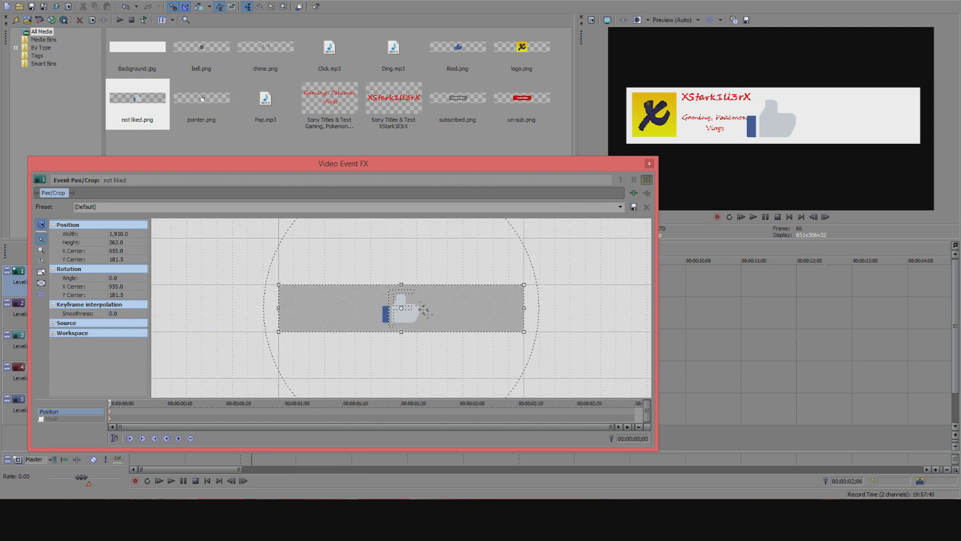
left_click_drag(509, 290, 496, 307)
left_click_drag(568, 250, 549, 258)
left_click_drag(500, 290, 502, 293)
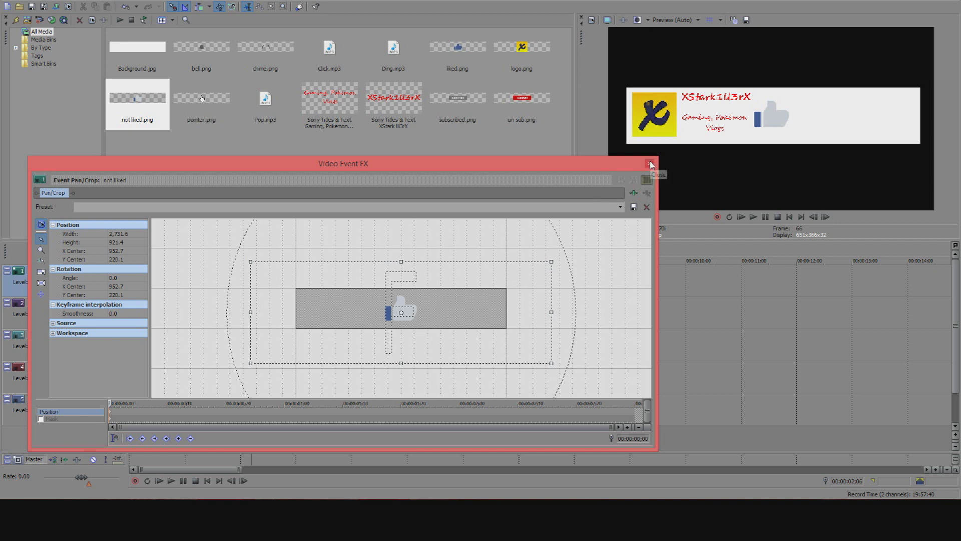
left_click_drag(427, 313, 428, 316)
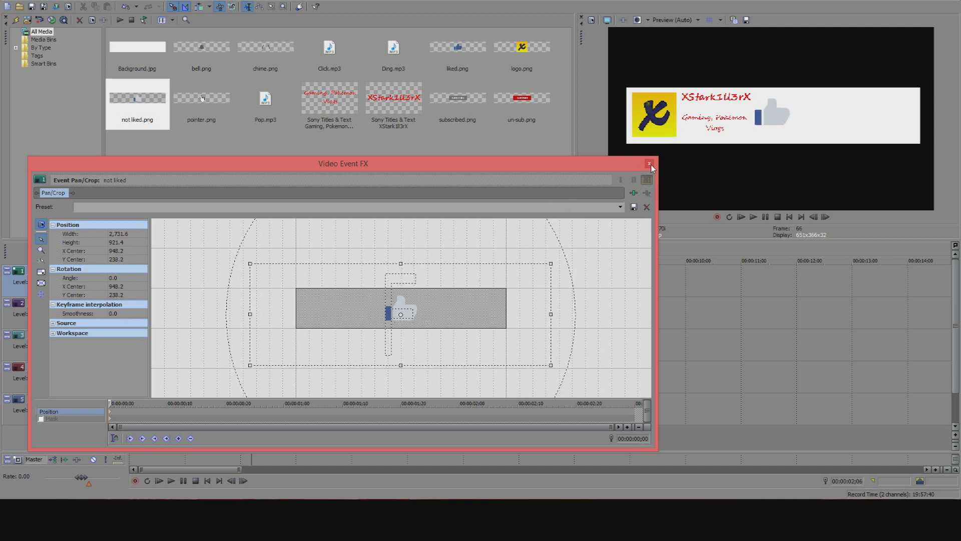
mouse_move(401, 263)
left_mouse_down()
mouse_move(401, 248)
mouse_move(401, 260)
left_mouse_up()
left_click_drag(551, 260, 514, 259)
left_click_drag(451, 292, 464, 296)
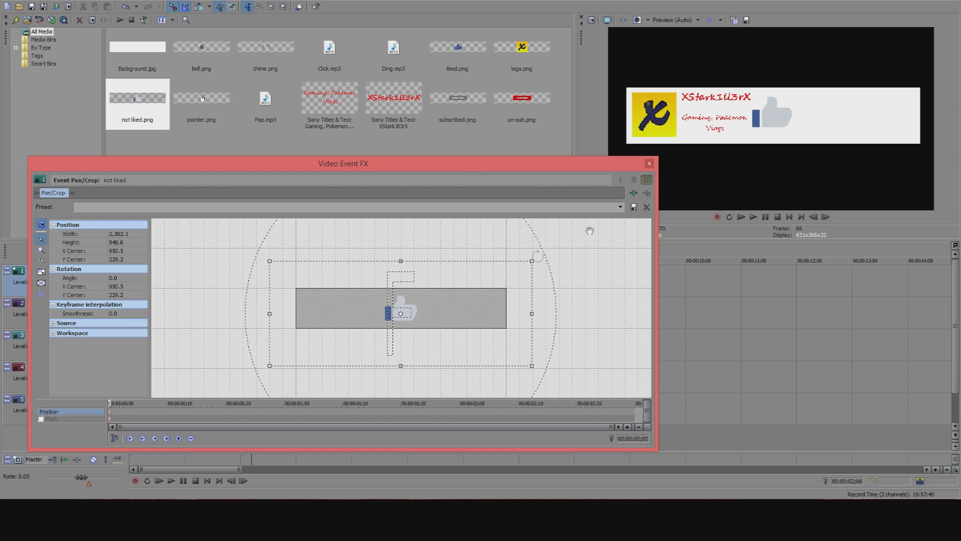
left_click(650, 163)
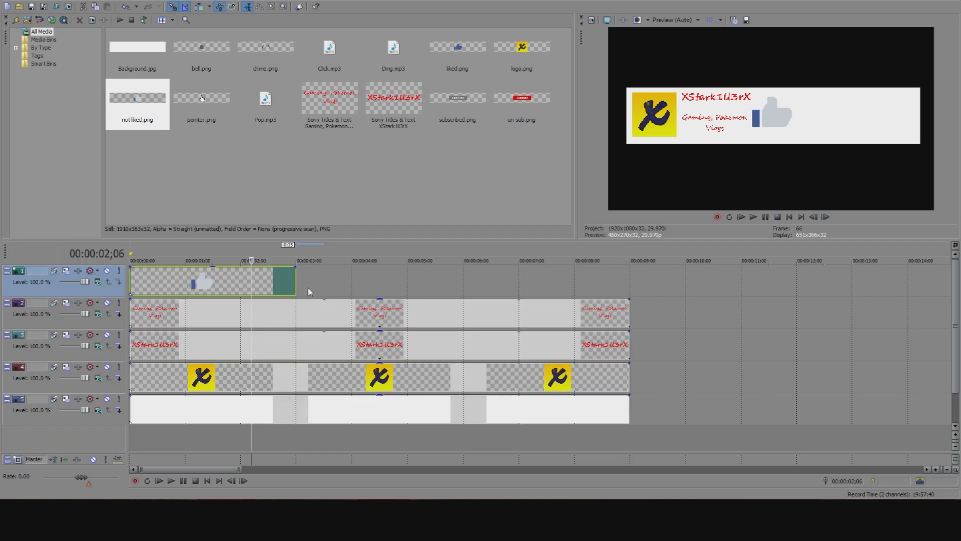
Insert two empty video tracks above the thumbs-up track
right_click(102, 295)
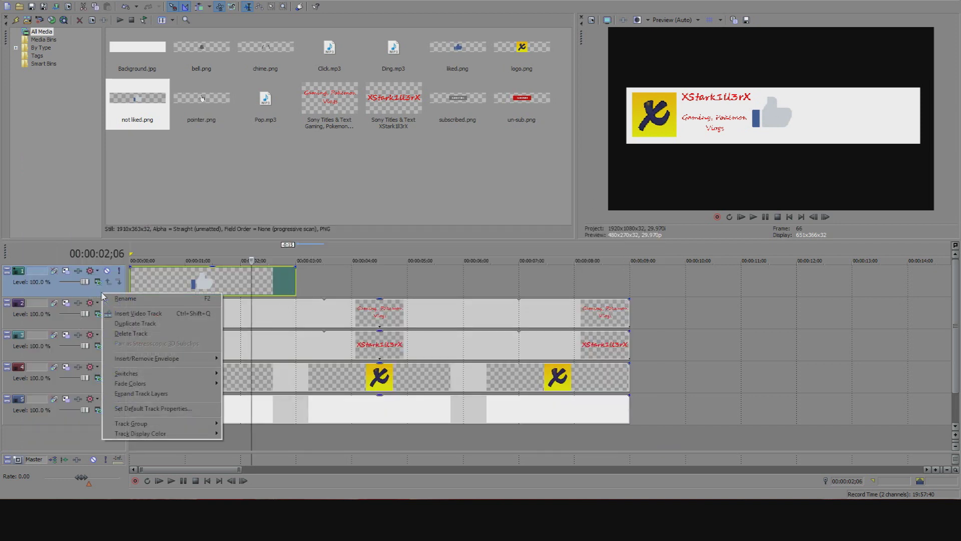
left_click(149, 313)
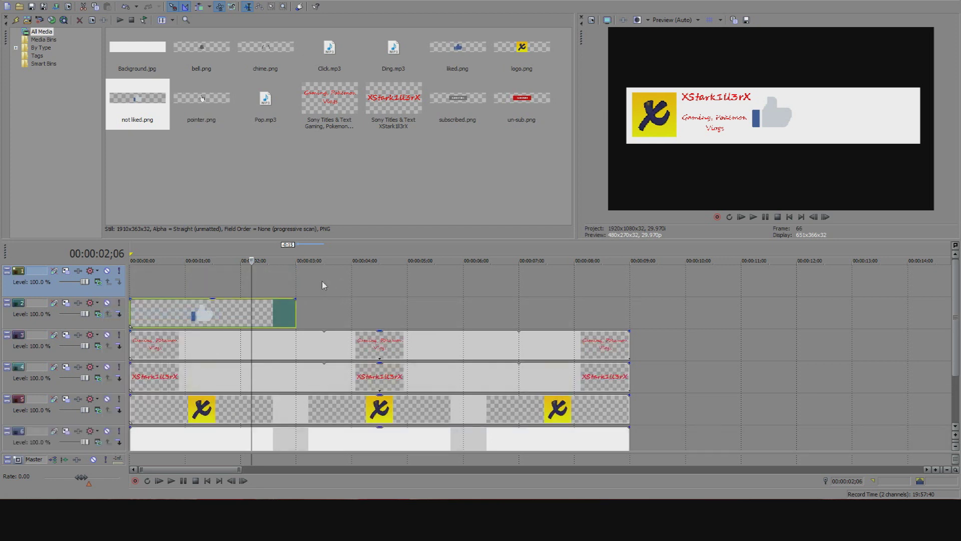
right_click(111, 296)
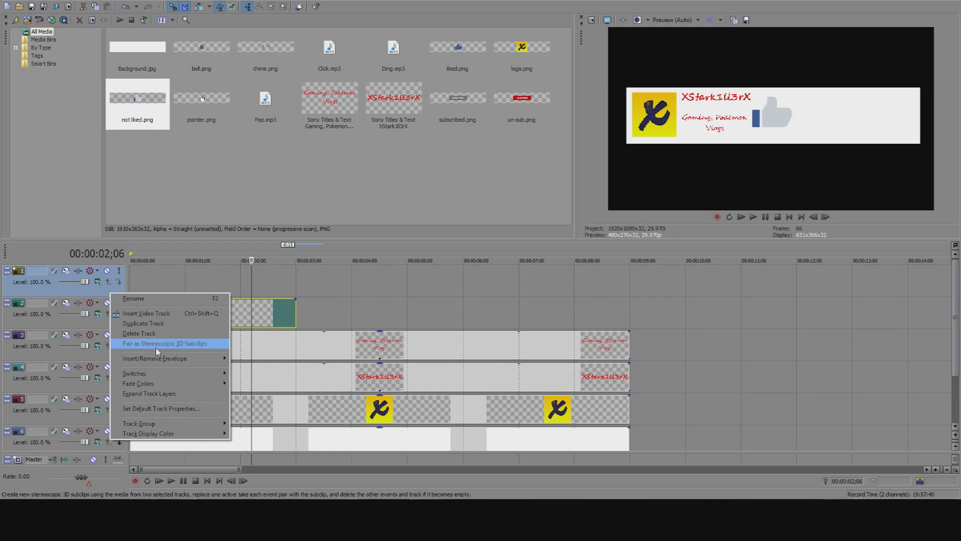
left_click(230, 306)
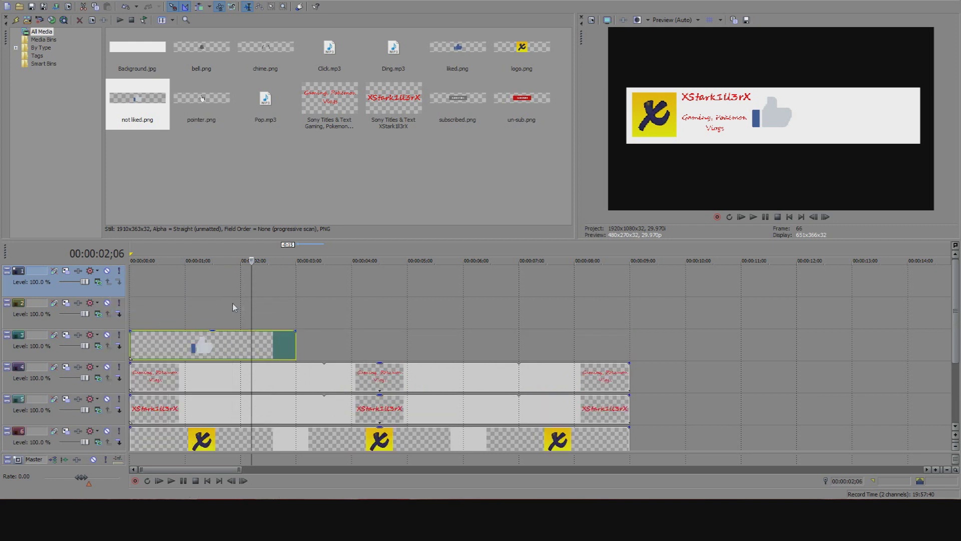
Place un-sub.png at the start of the topmost track and extend it to about 5 seconds
left_click_drag(537, 105, 153, 288)
left_click(303, 286)
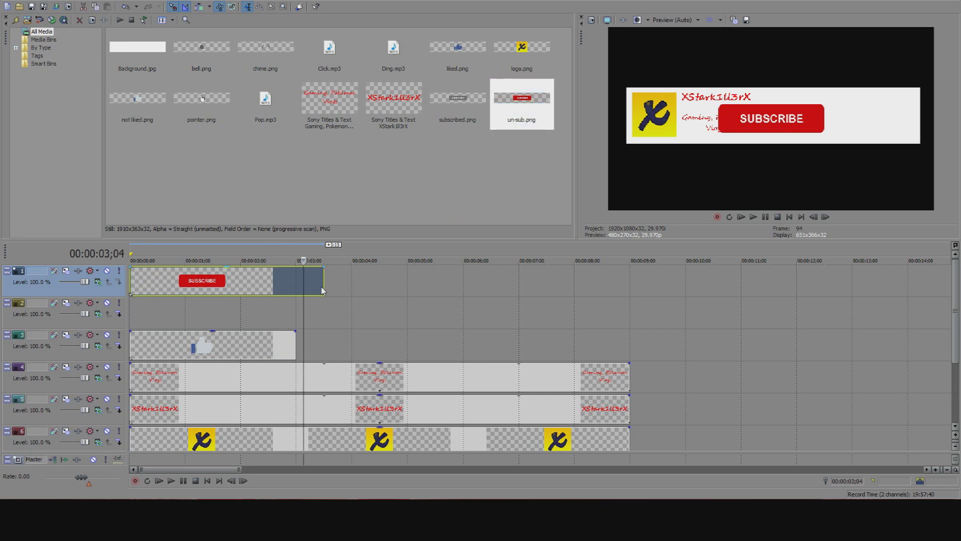
left_click_drag(322, 290, 406, 283)
Pan/crop the un-sub.png event to a frame about 2,343 wide and 760 high, centered near X 442, Y 199, beside the thumbs-up
left_click(373, 278)
right_click(374, 279)
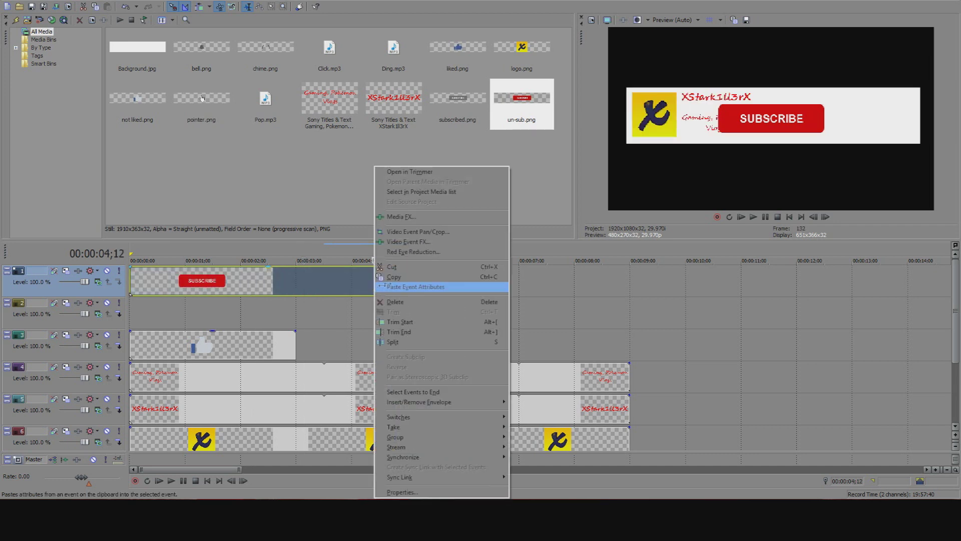
left_click(425, 232)
scroll(481, 295, "down", 3)
left_click_drag(482, 301, 442, 303)
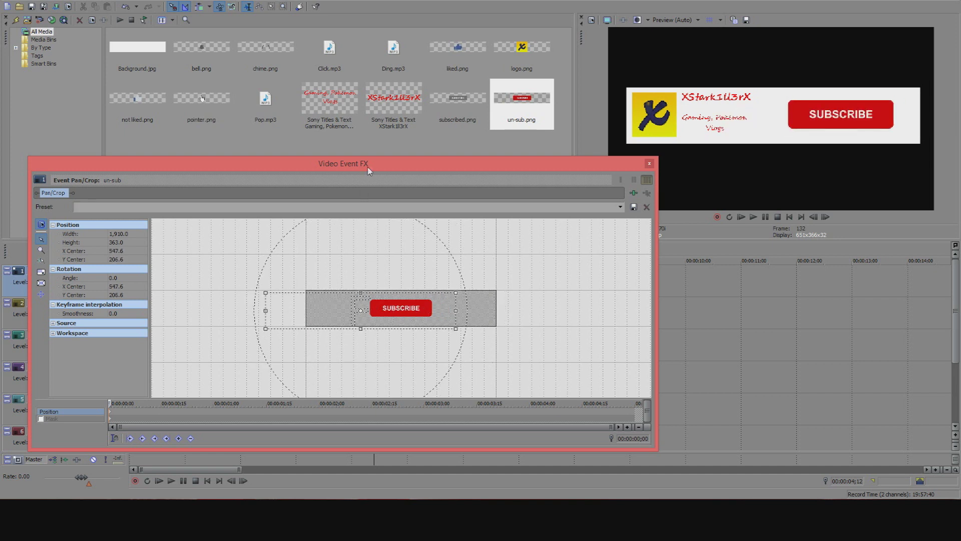
left_click_drag(368, 168, 674, 225)
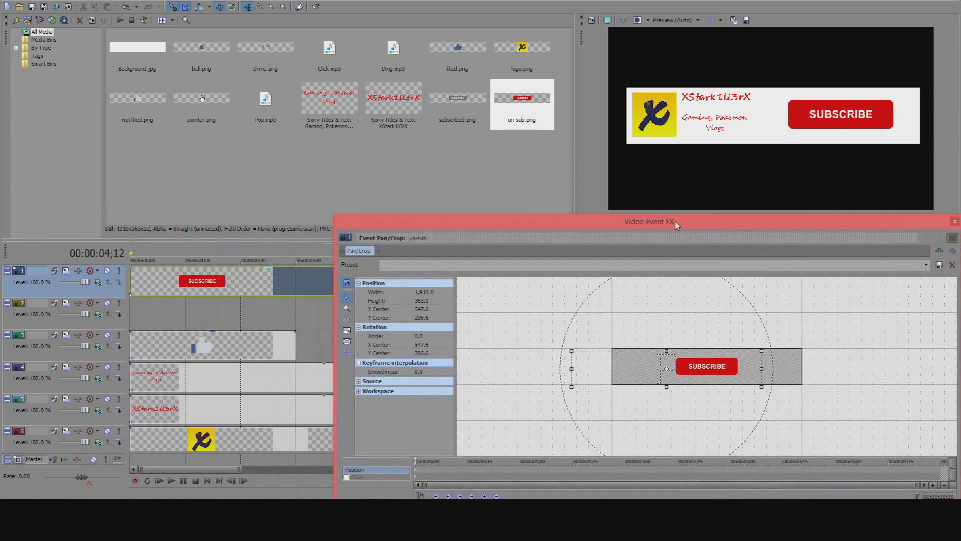
left_click(239, 281)
left_click_drag(692, 224, 441, 175)
left_click_drag(511, 303, 557, 262)
left_click_drag(485, 314, 449, 333)
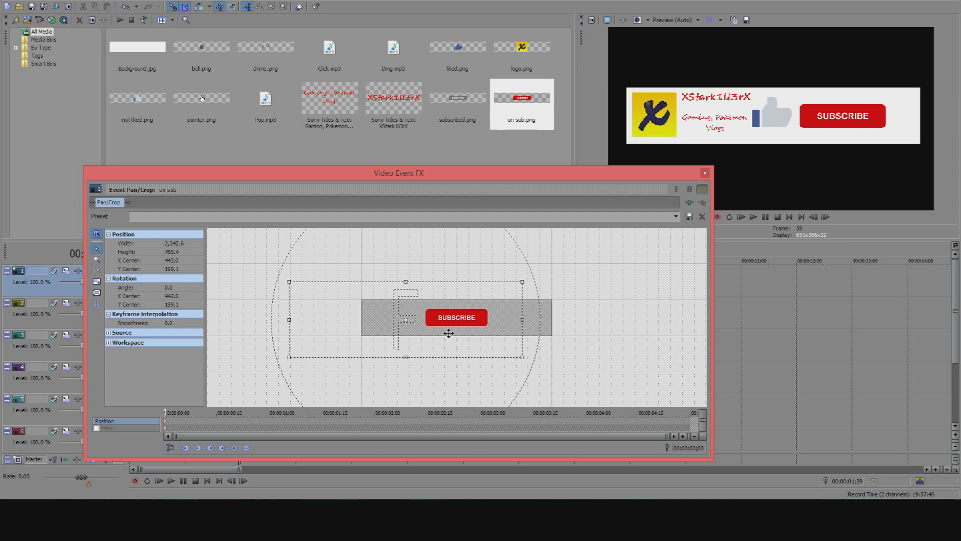
left_click(702, 174)
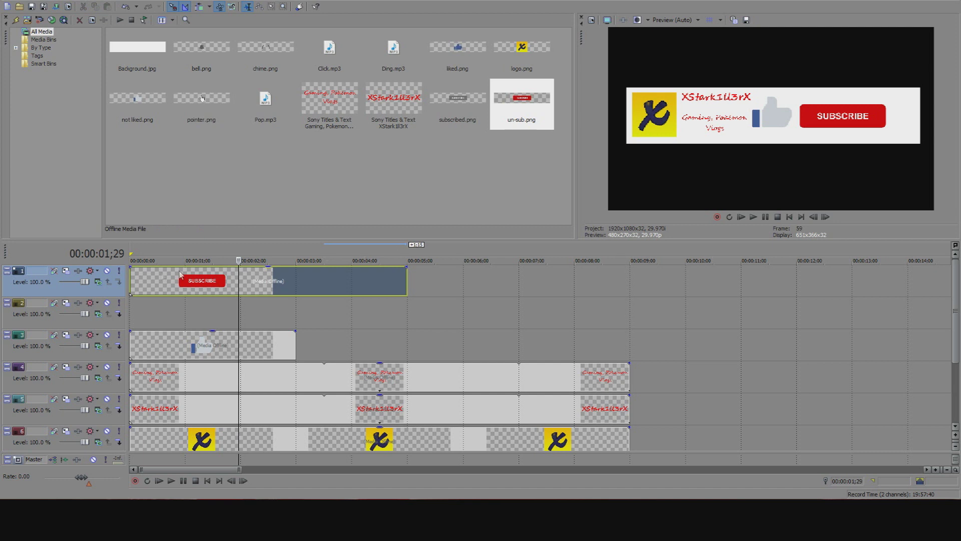
Place pointer.png on a new top track from the start to the end of the banner, and insert another video track
right_click(64, 288)
left_click(76, 307)
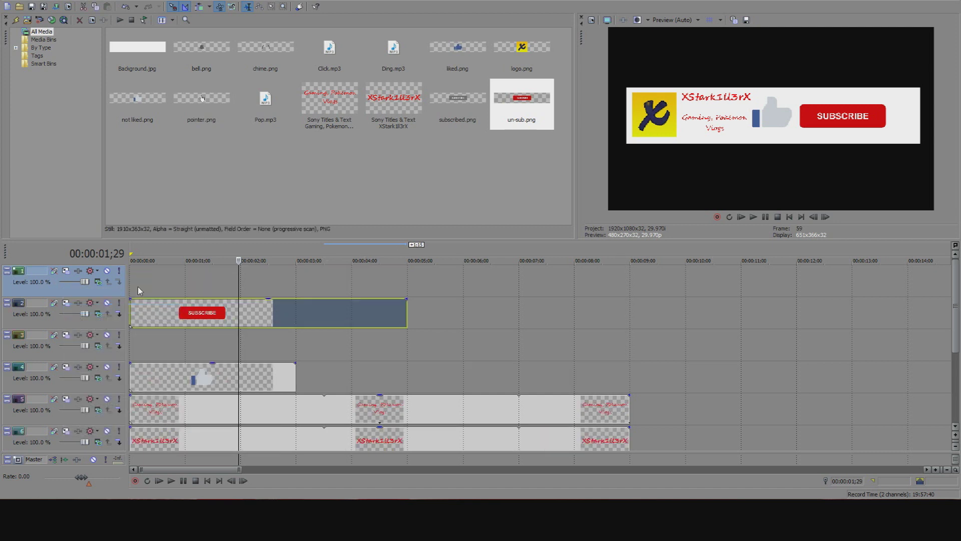
left_click(131, 301)
left_click_drag(209, 107, 203, 282)
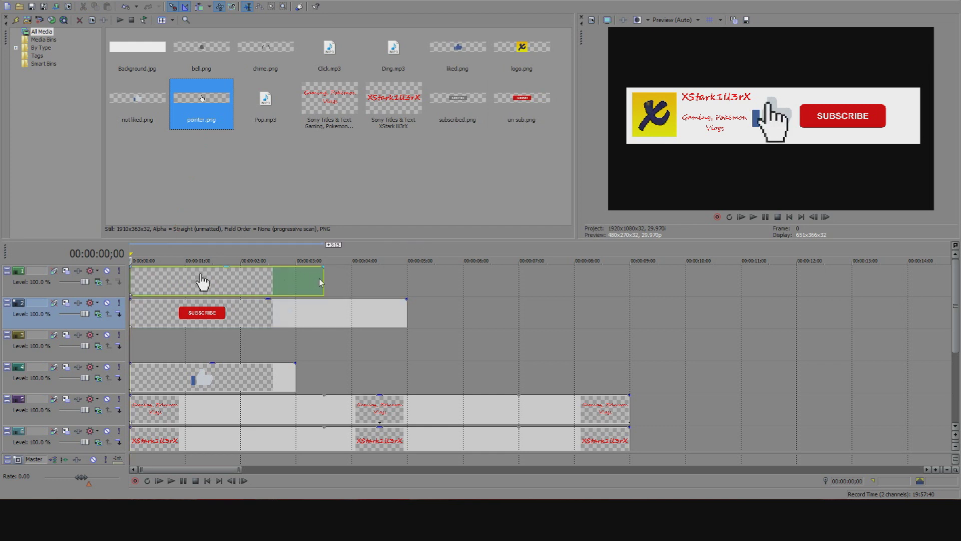
left_click_drag(320, 278, 626, 286)
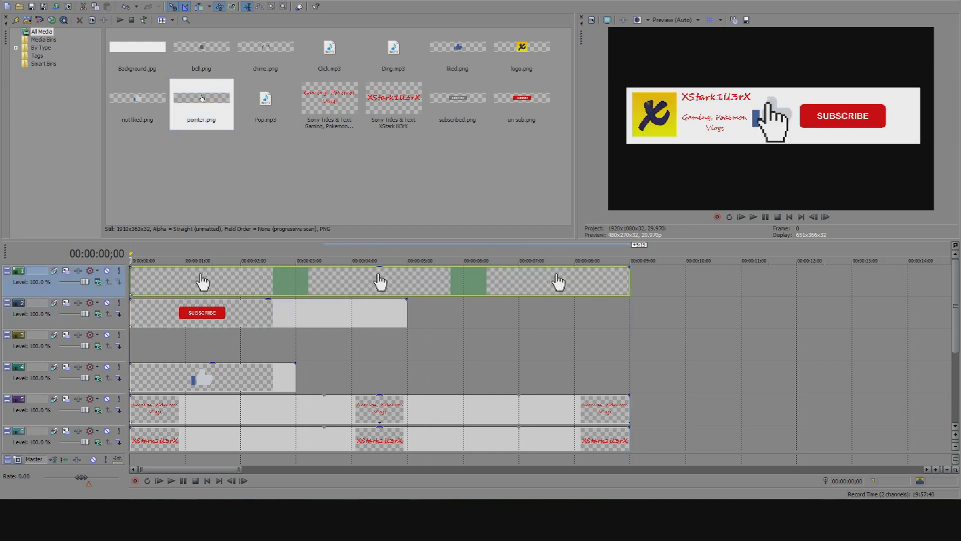
right_click(92, 299)
left_click(100, 314)
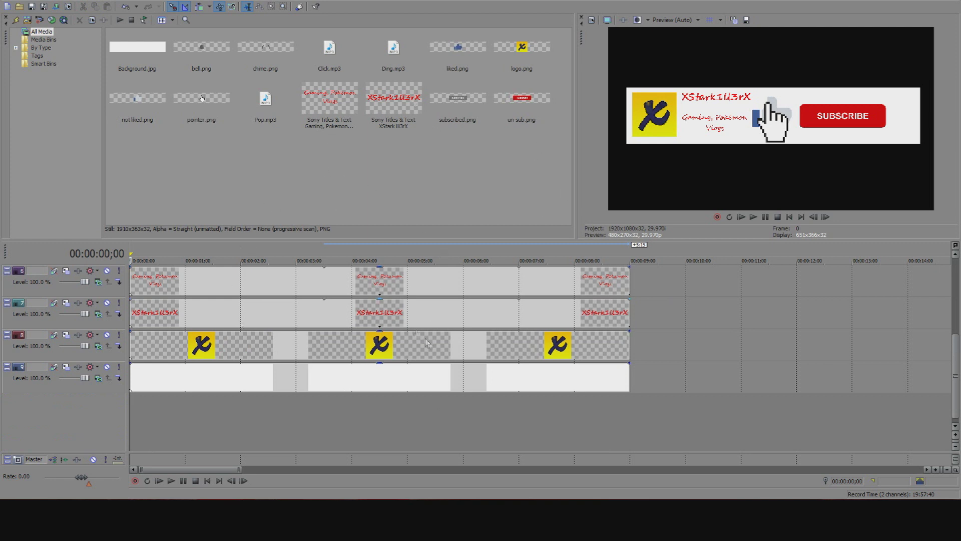
Add the Sony Cookie Cutter effect to the channel logo event
left_click(262, 355)
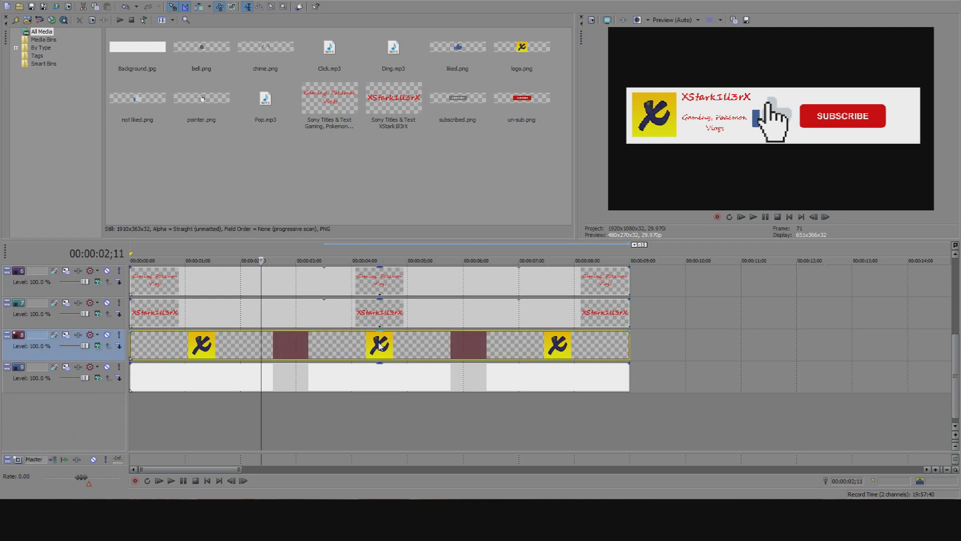
right_click(320, 336)
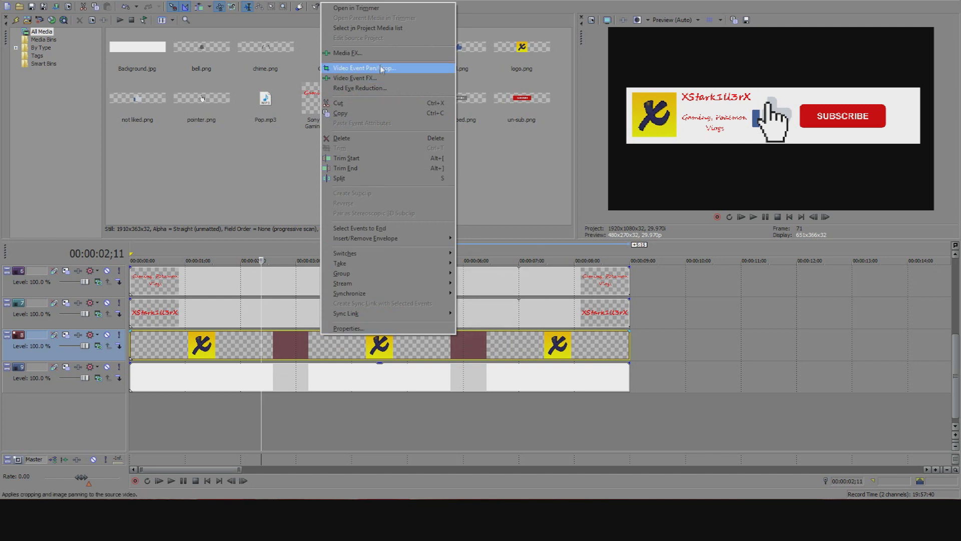
left_click(355, 79)
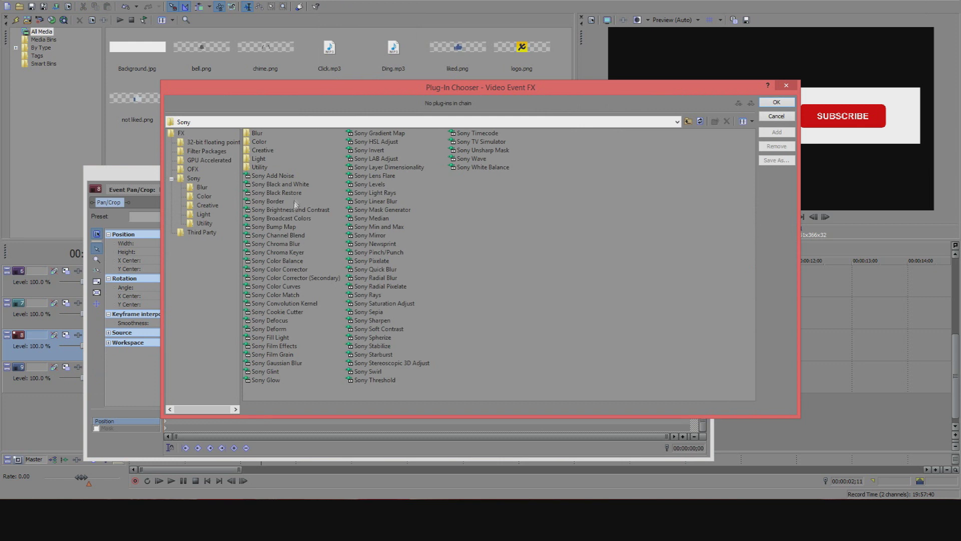
left_click(279, 313)
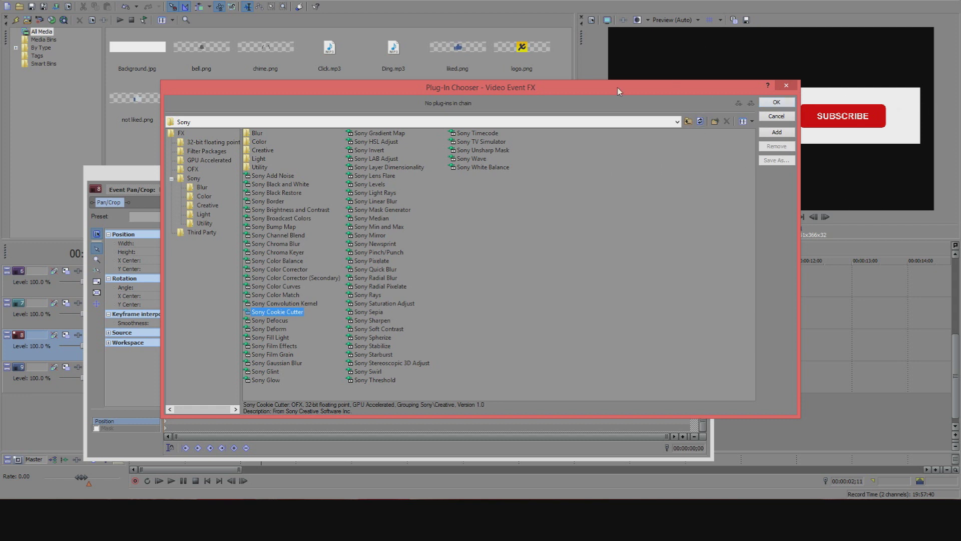
left_click(777, 103)
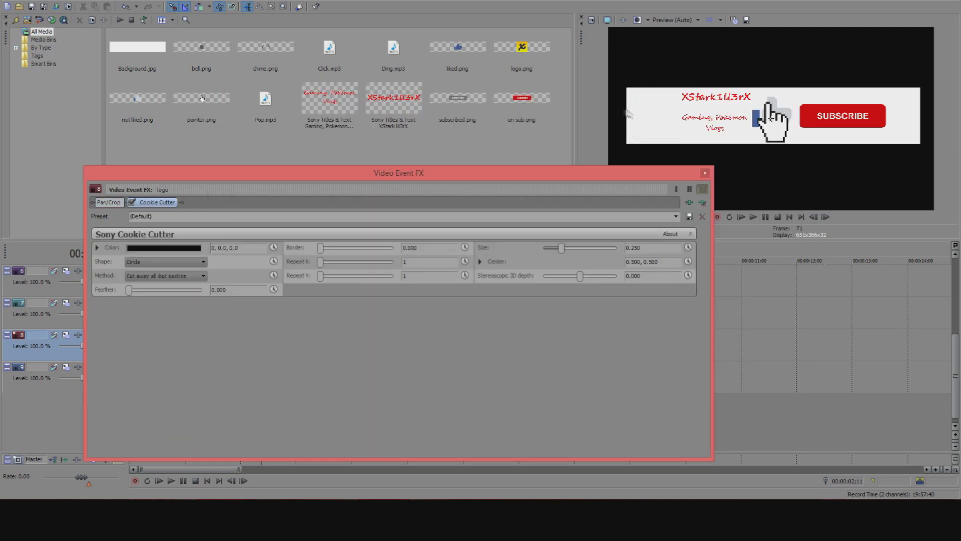
Size the Cookie Cutter circle to about 0.068 and center it near 0.130, 0.565 over the logo
left_click(480, 261)
mouse_move(563, 254)
left_mouse_down()
mouse_move(538, 258)
mouse_move(576, 252)
left_mouse_up()
left_click_drag(599, 296, 579, 295)
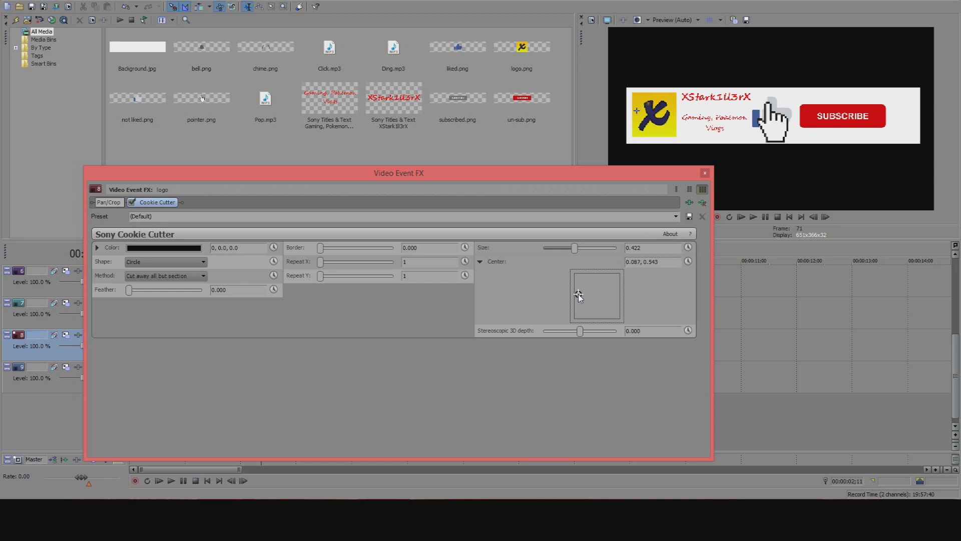
left_click(575, 251)
left_click_drag(575, 252, 551, 256)
left_click_drag(577, 296, 581, 293)
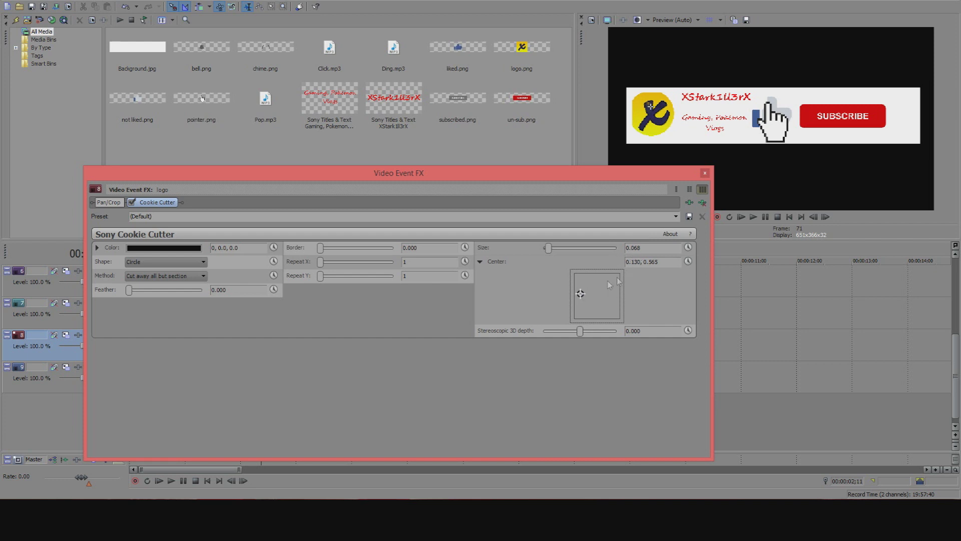
Set the logo's Cookie Cutter center to 0.135, 0.540
left_click(634, 261)
key("Return")
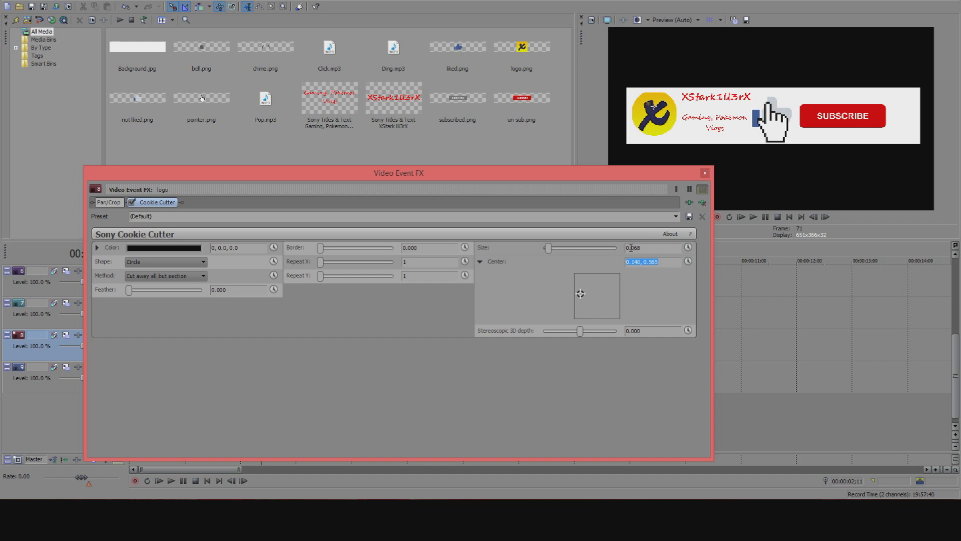
left_click(660, 263)
type("50")
key("Return")
left_click(659, 262)
key("Return")
type("3")
key("Return")
left_click(644, 262)
type("5")
key("Return")
Set the logo's Cookie Cutter size to 0.059 and its center to 0.137, 0.540, and close the effect settings
left_click(640, 248)
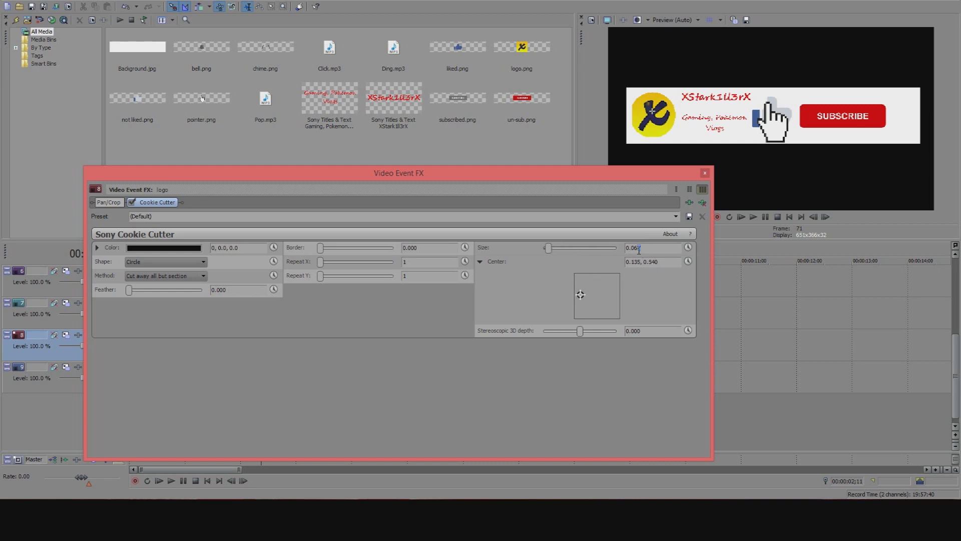
type("55")
key("Return")
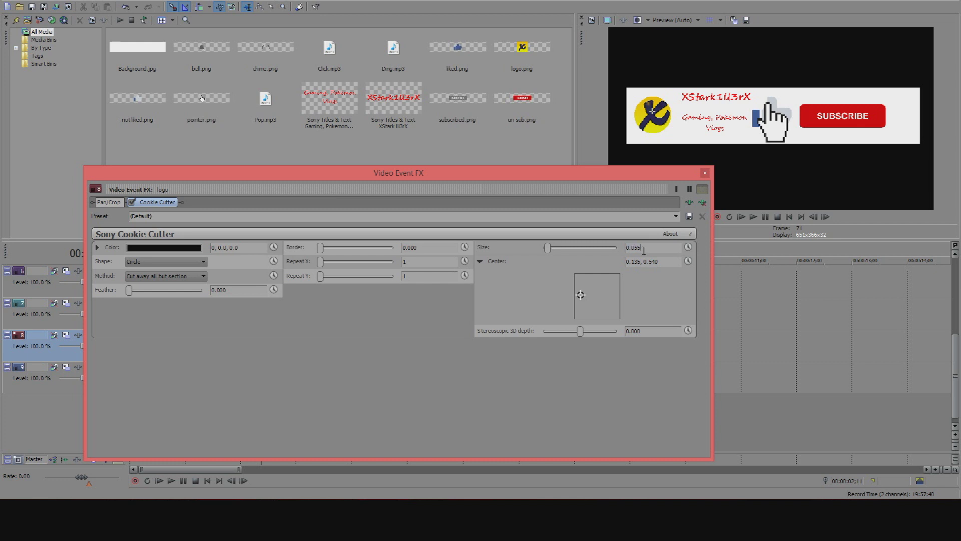
type("9")
key("Return")
left_click(639, 262)
type("7")
key("Return")
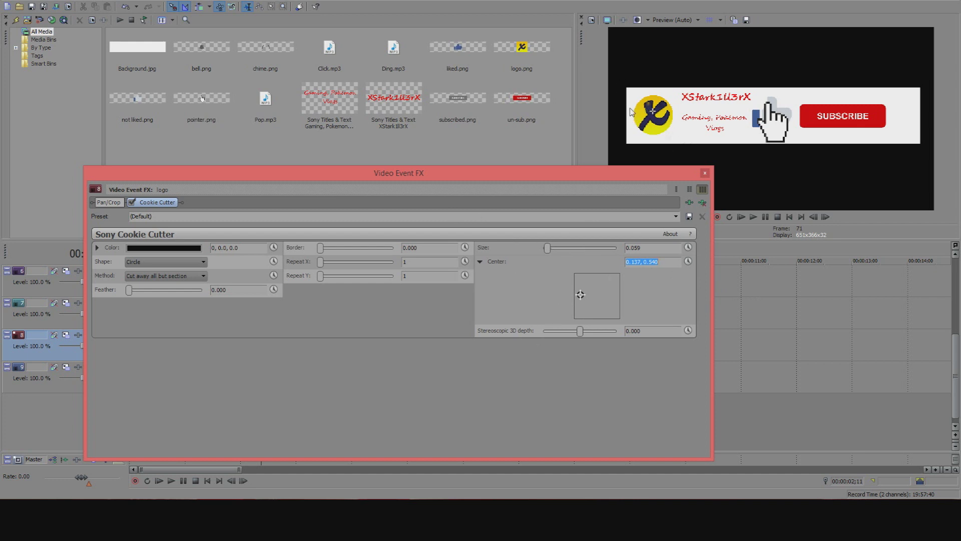
left_click(705, 174)
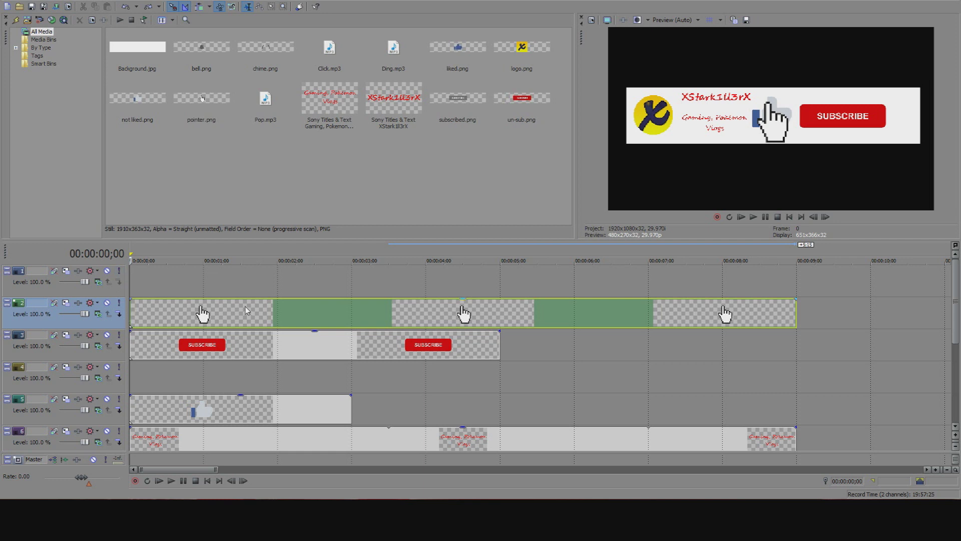
Pan/crop the pointer event to a frame about 2,978 wide and 961 high, centered near X 911, Y 118
right_click(268, 315)
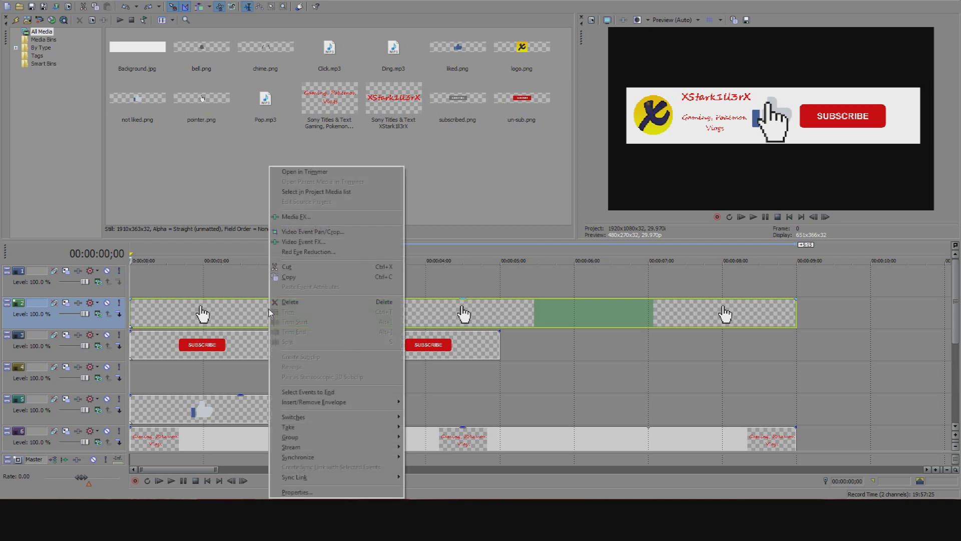
left_click(318, 234)
scroll(597, 297, "down", 5)
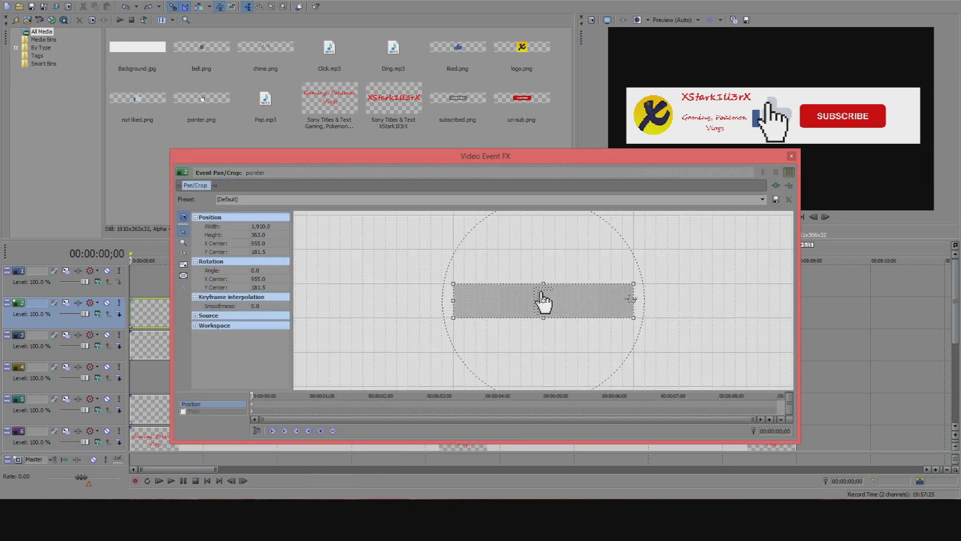
left_click_drag(592, 293, 647, 260)
left_click_drag(660, 160, 570, 161)
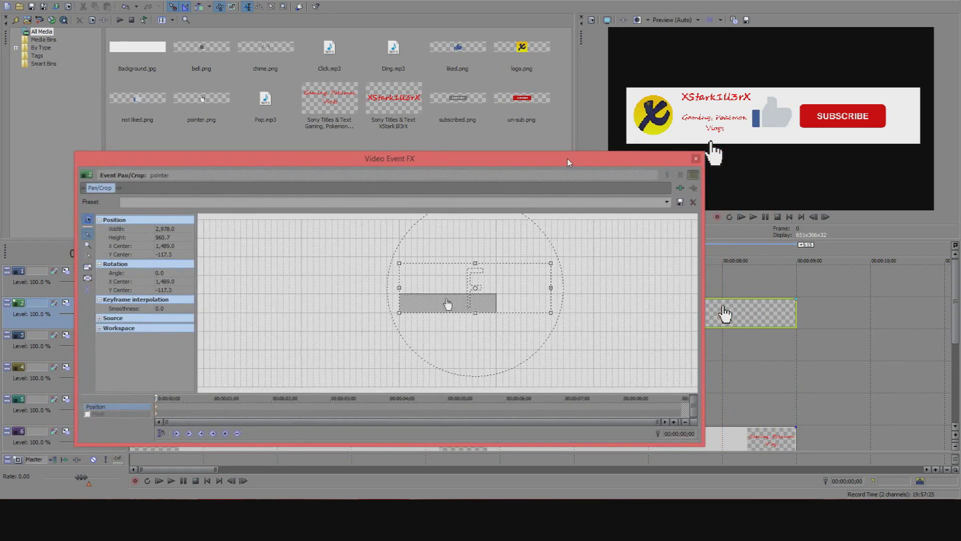
left_click_drag(485, 306, 449, 316)
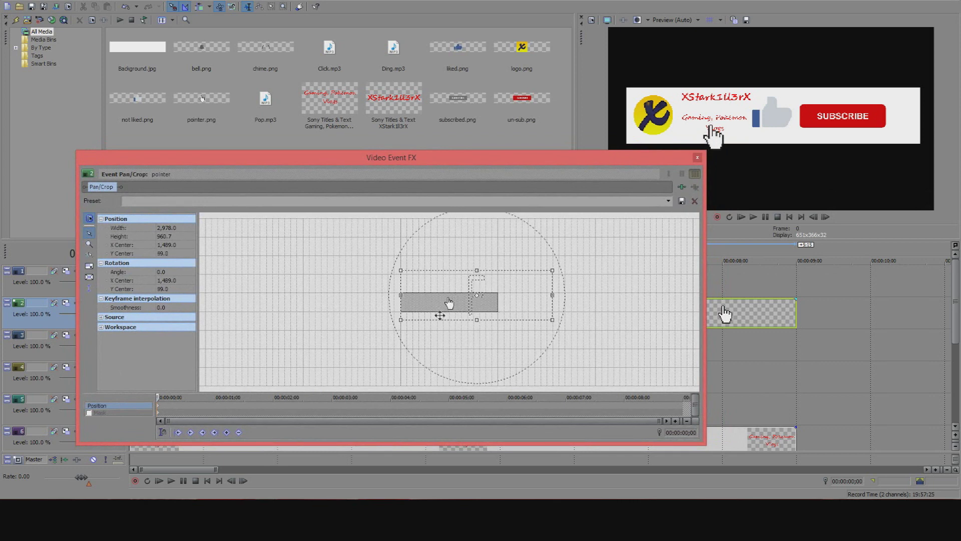
left_click(90, 290)
left_click_drag(481, 299, 450, 302)
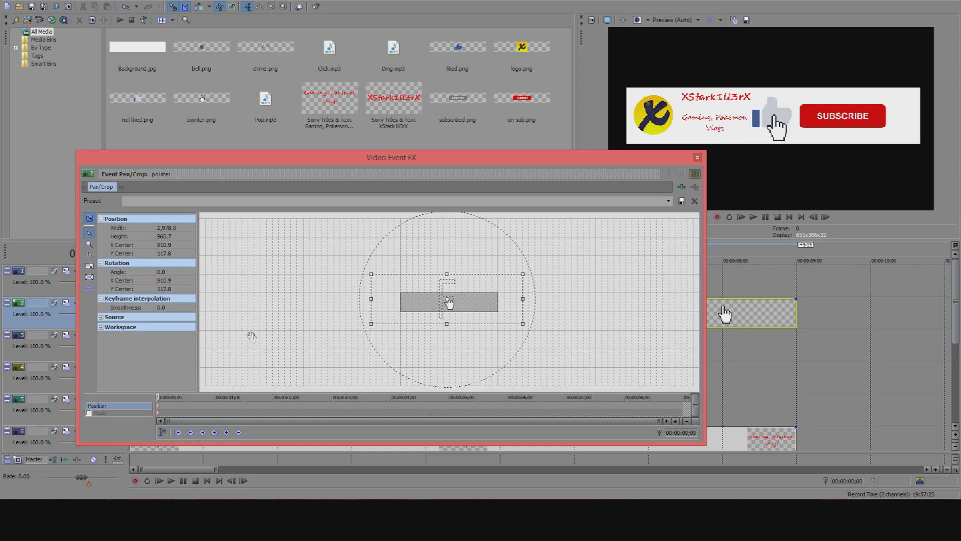
Move the pointer's starting crop frame straight up to Y center about -598, so the pointer starts out of view
left_click(87, 291)
left_click(86, 291)
left_click_drag(478, 291, 484, 255)
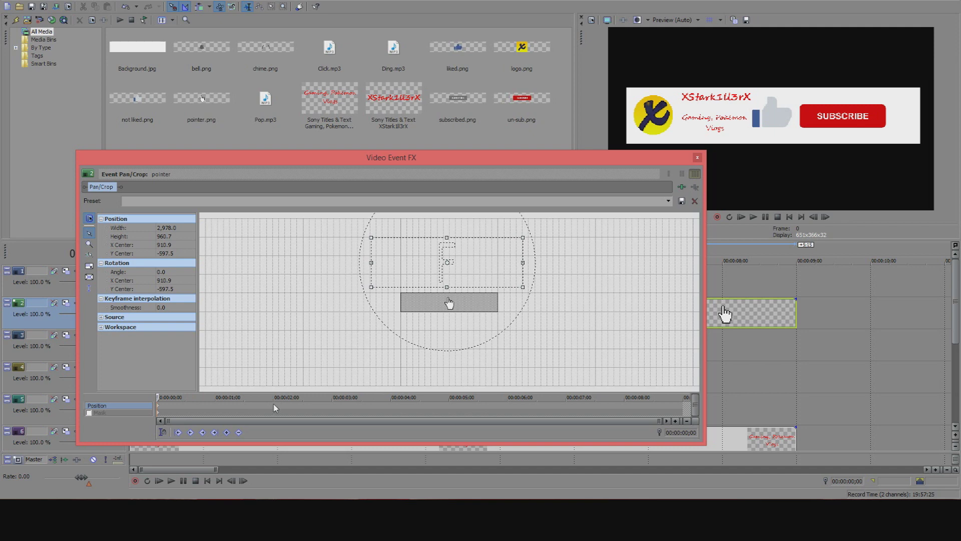
Add a pan/crop keyframe at 2 seconds for the pointer, with the frame lowered to Y center about 216
left_click_drag(426, 157, 737, 143)
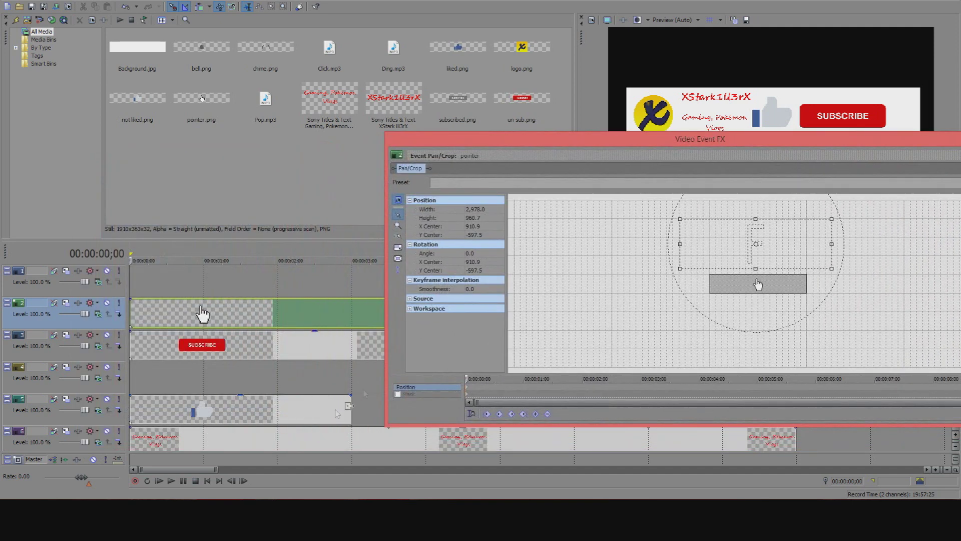
left_click_drag(663, 144, 444, 149)
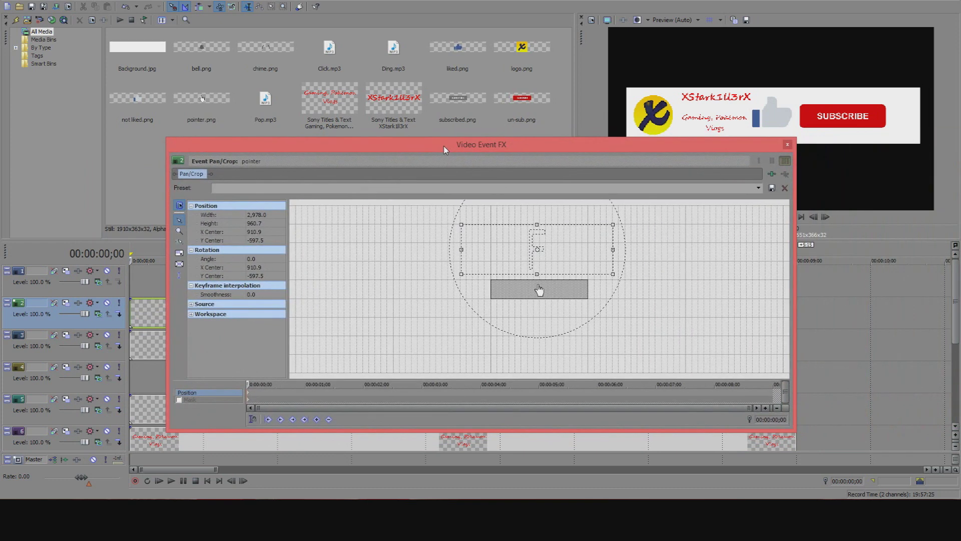
left_click(365, 395)
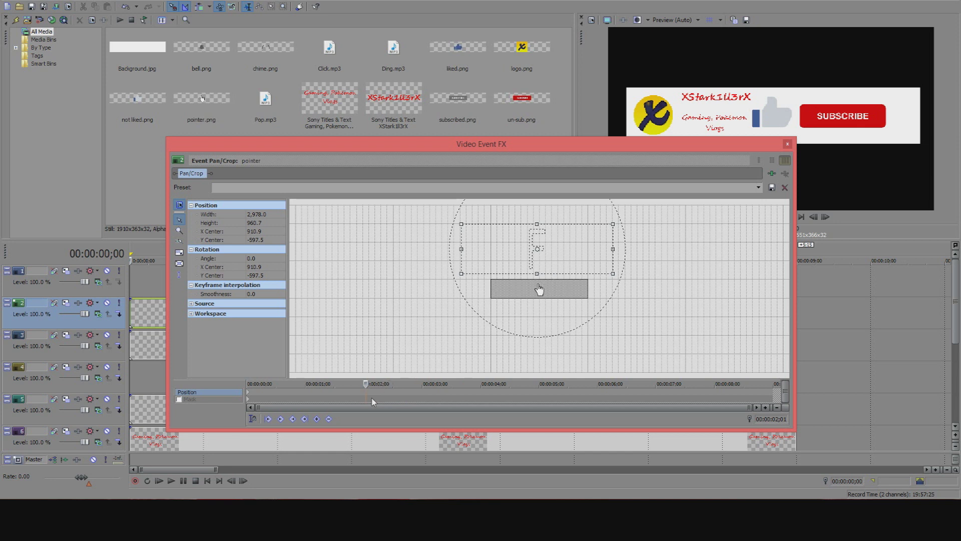
left_click_drag(362, 392, 348, 390)
left_click(365, 392)
left_click_drag(552, 251, 547, 292)
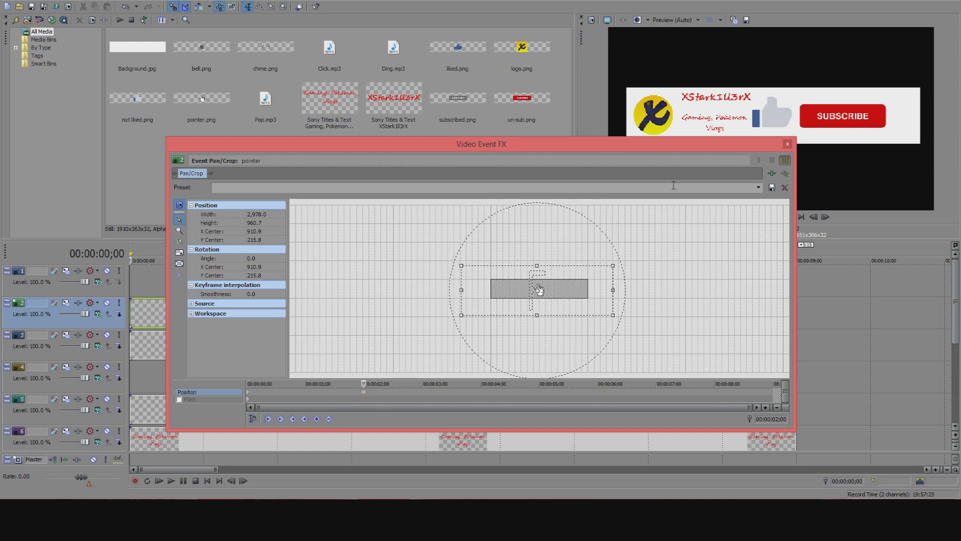
Adjust the pointer's 2-second keyframe to Y center about 108, checking its placement over the thumbs-up in the preview
left_click_drag(460, 146, 706, 210)
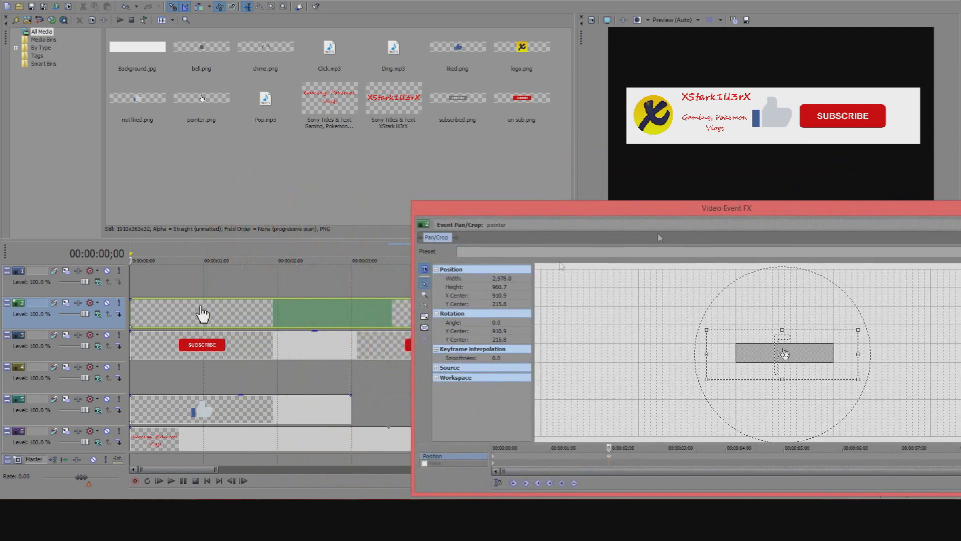
left_click(283, 315)
left_click(322, 313)
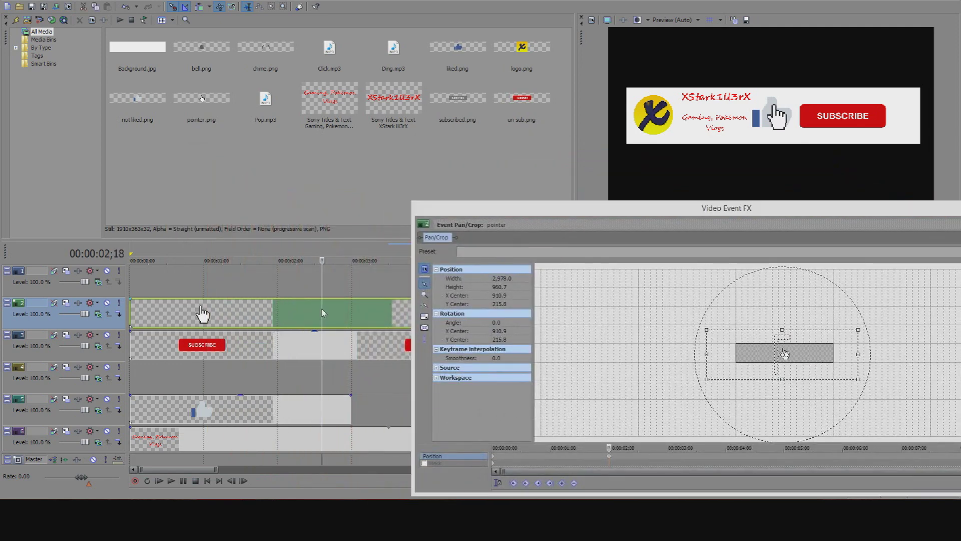
left_click_drag(800, 362, 801, 357)
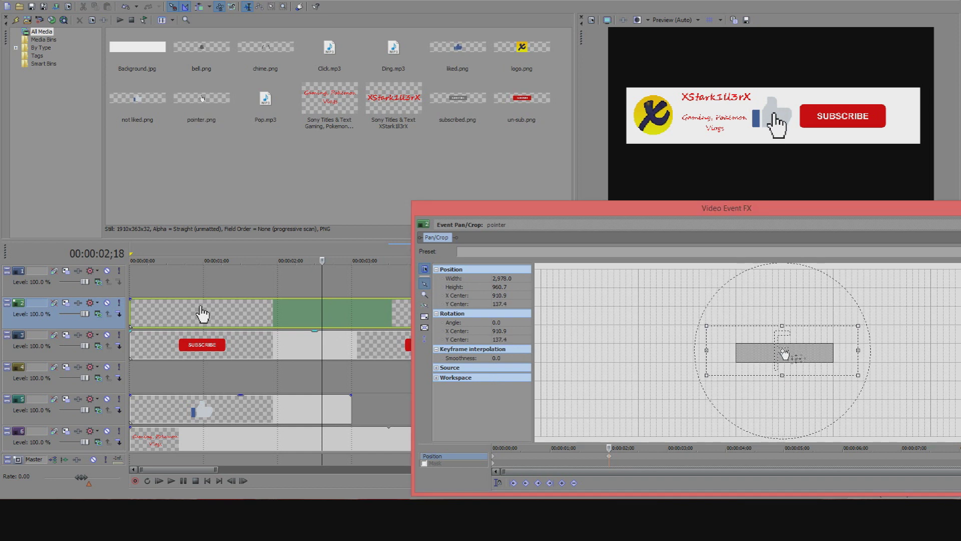
left_click_drag(797, 358, 794, 354)
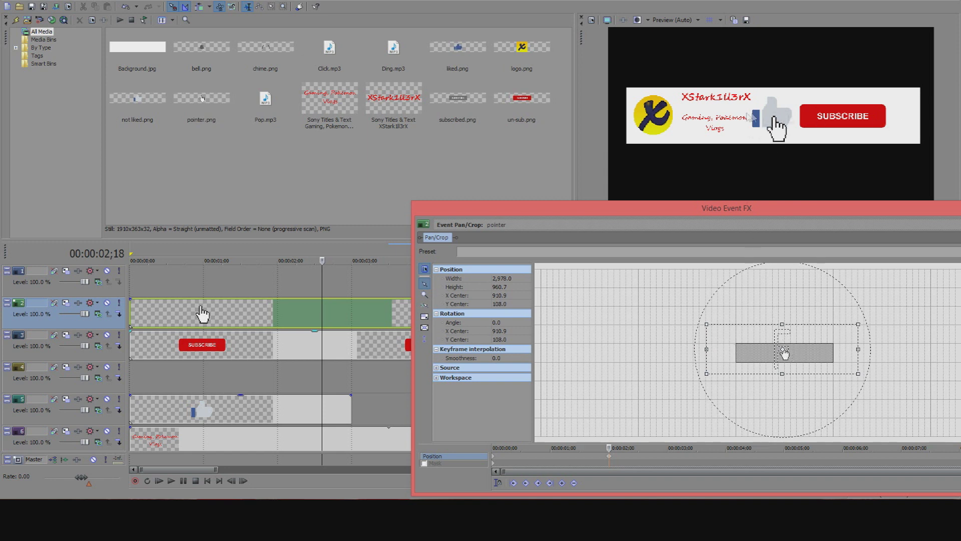
Copy the pointer's 2-second position keyframe to 3 seconds, where the gray thumbs-up ends, and close the pan/crop settings
left_click(350, 410)
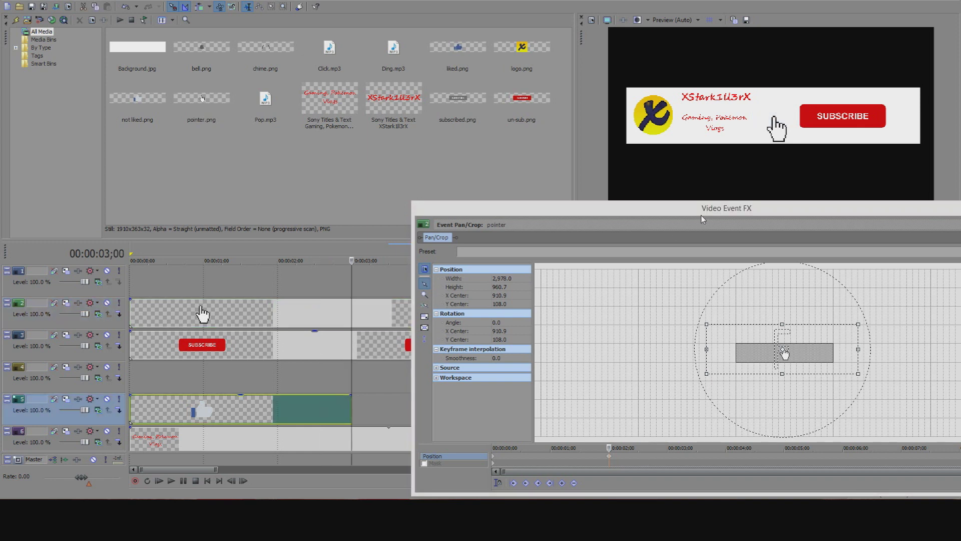
right_click(610, 457)
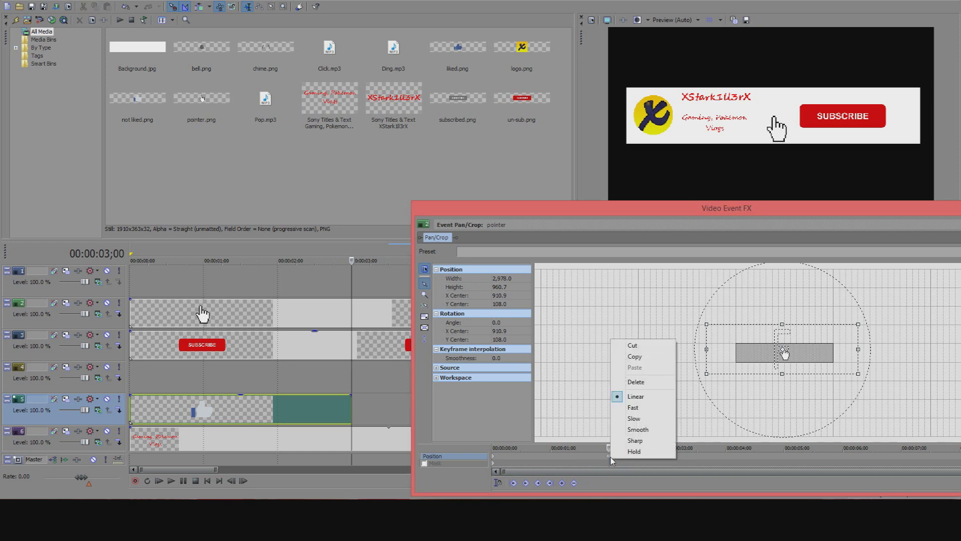
left_click(651, 358)
left_click(669, 456)
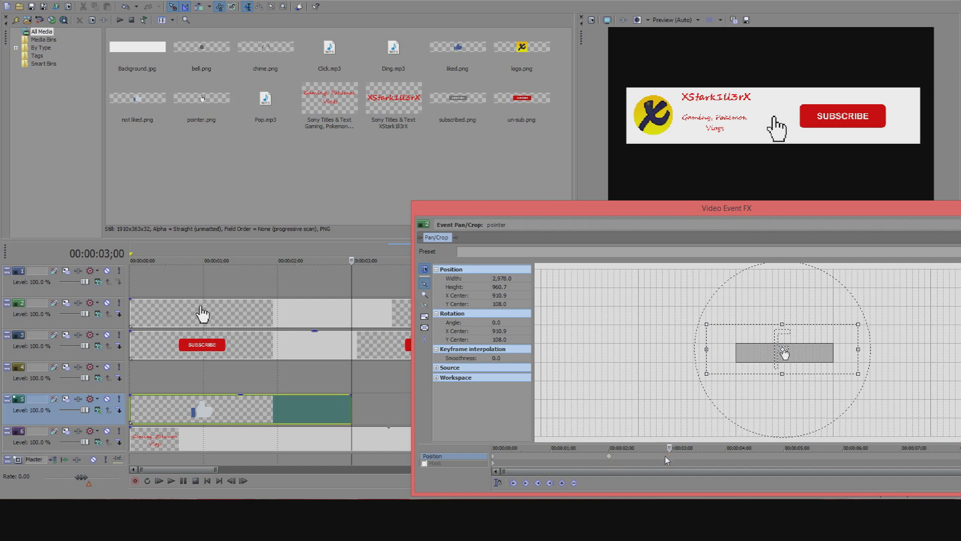
right_click(668, 455)
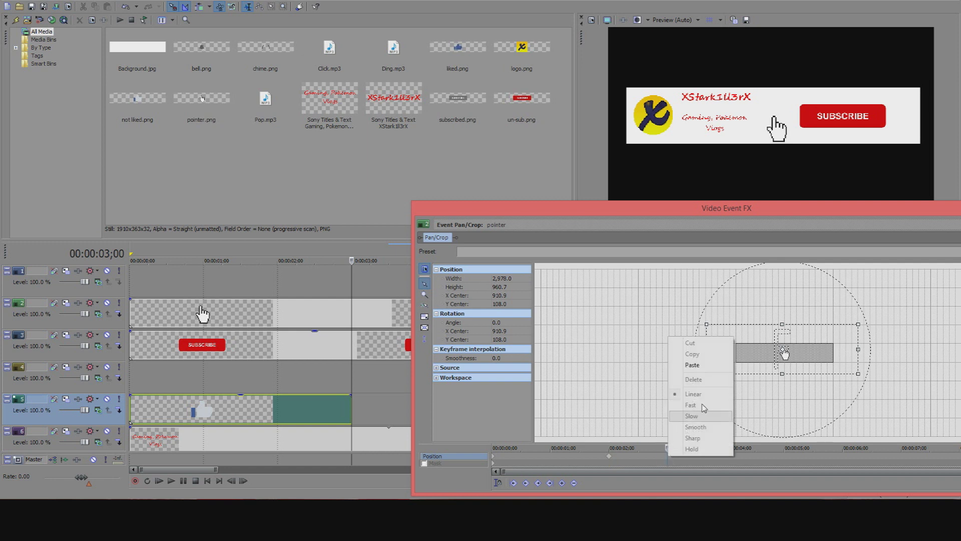
left_click(705, 365)
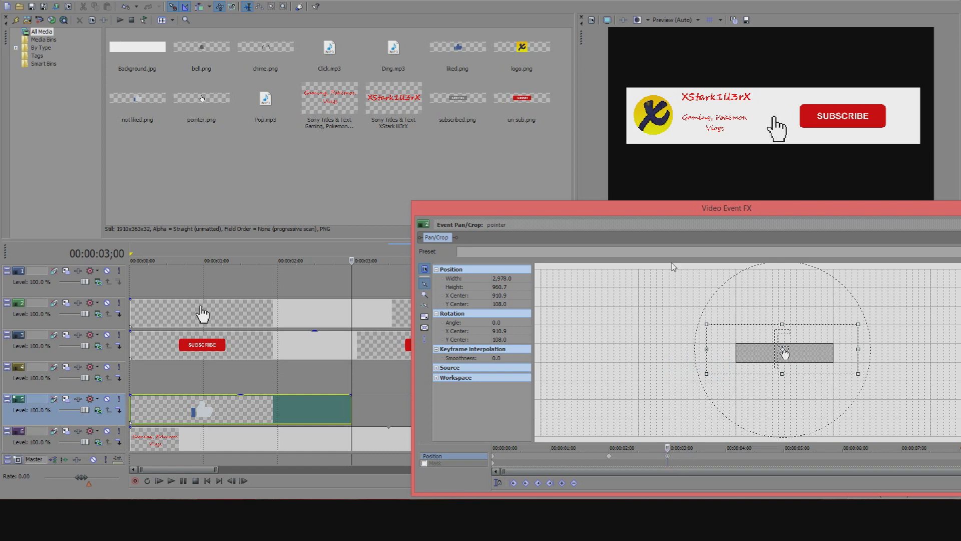
left_click_drag(883, 215, 671, 183)
left_click(821, 178)
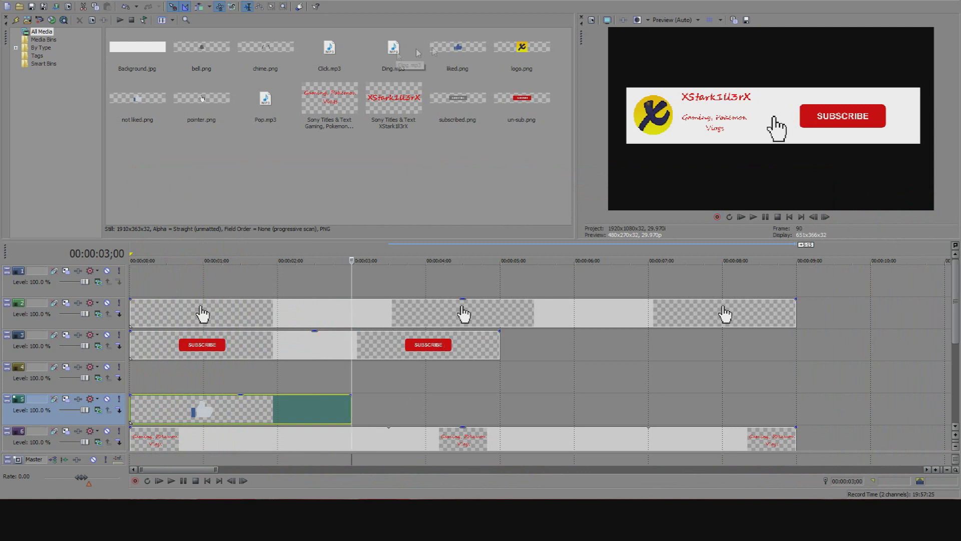
Place liked.png right after the gray thumbs-up at 3 seconds and extend it to the end of the banner
left_click(465, 61)
left_click_drag(465, 61, 356, 413)
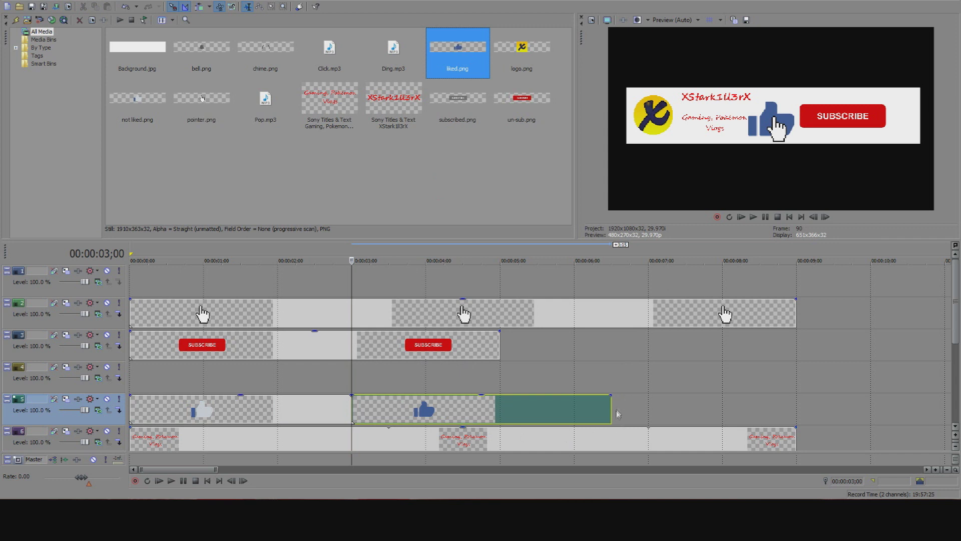
left_click_drag(611, 408, 793, 406)
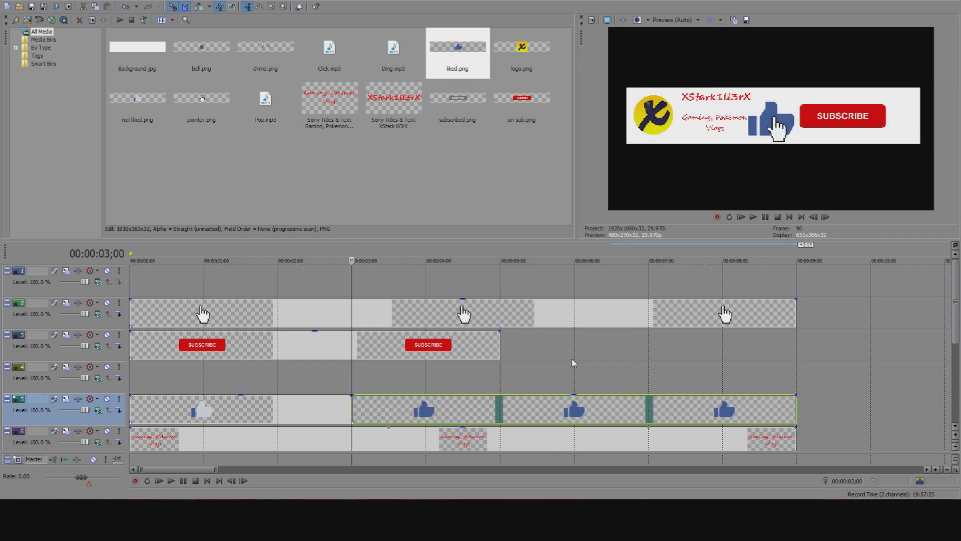
Compare the size and position of the gray and blue thumbs-ups on either side of the 3-second cut
left_click(348, 410)
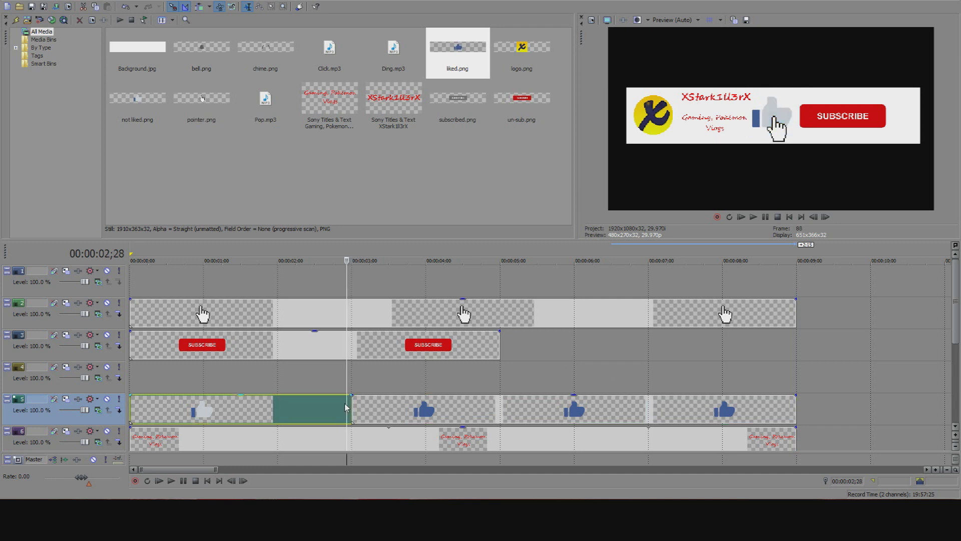
left_click(325, 408)
left_click(371, 407)
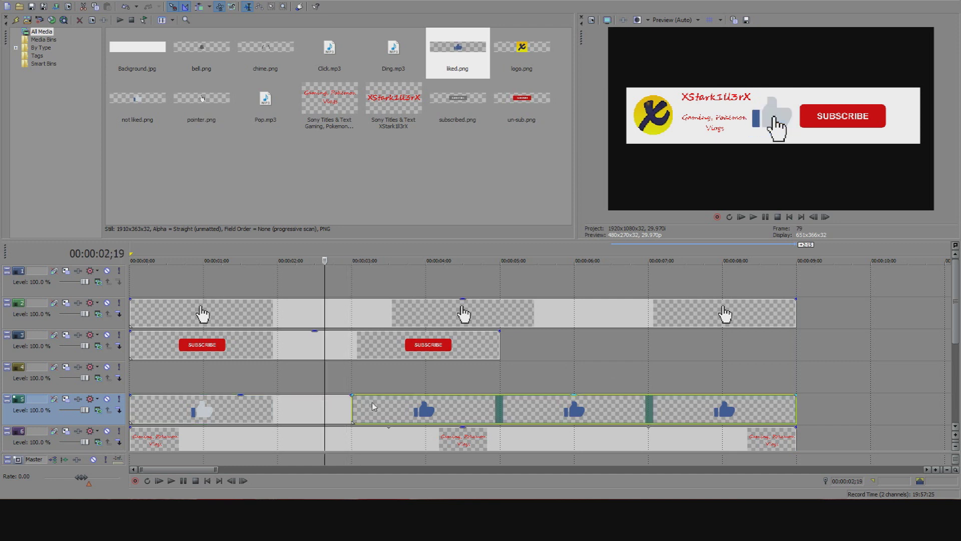
left_click(323, 407)
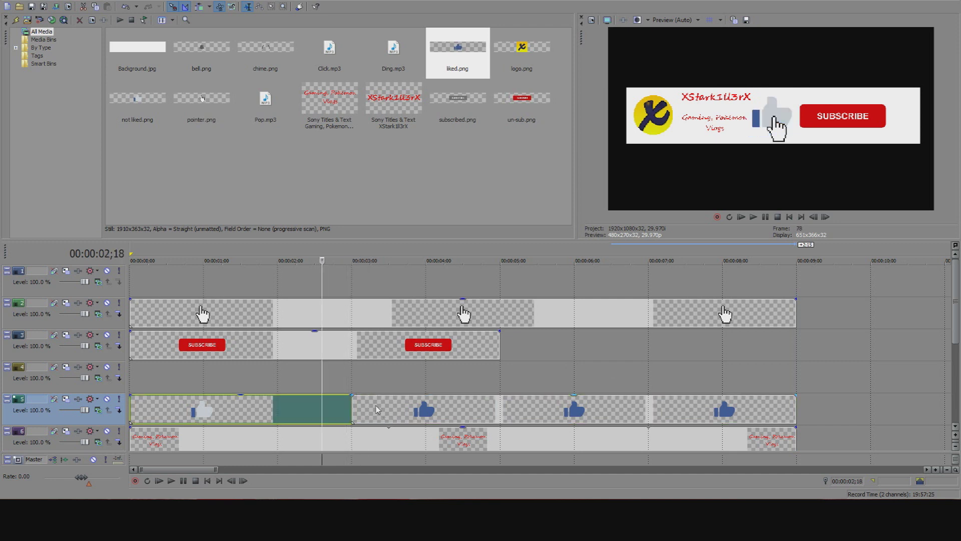
left_click(377, 409)
left_click(325, 407)
left_click(368, 409)
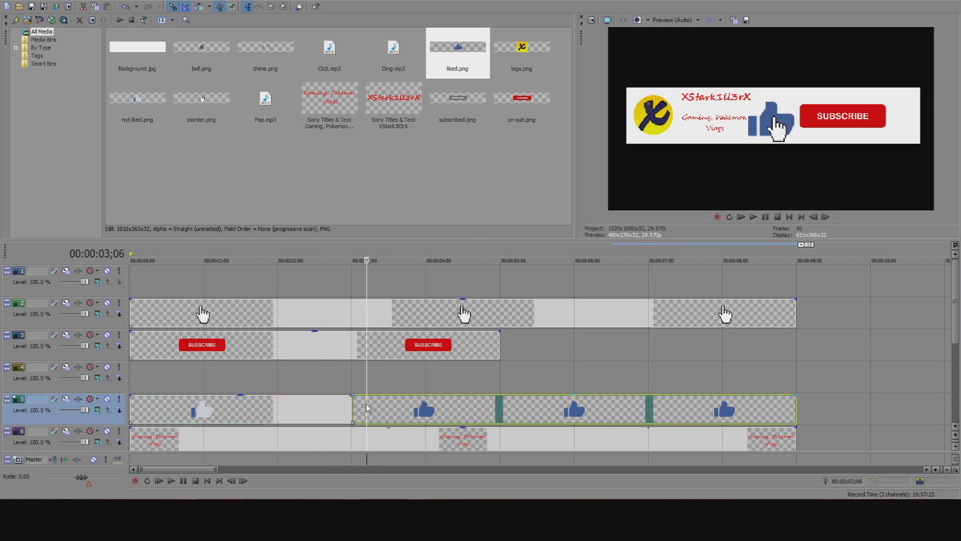
Pan/crop the liked.png event to a frame about 2,220 wide and 651 high, centered near X 944, Y 225, matching the gray thumbs-up
right_click(403, 405)
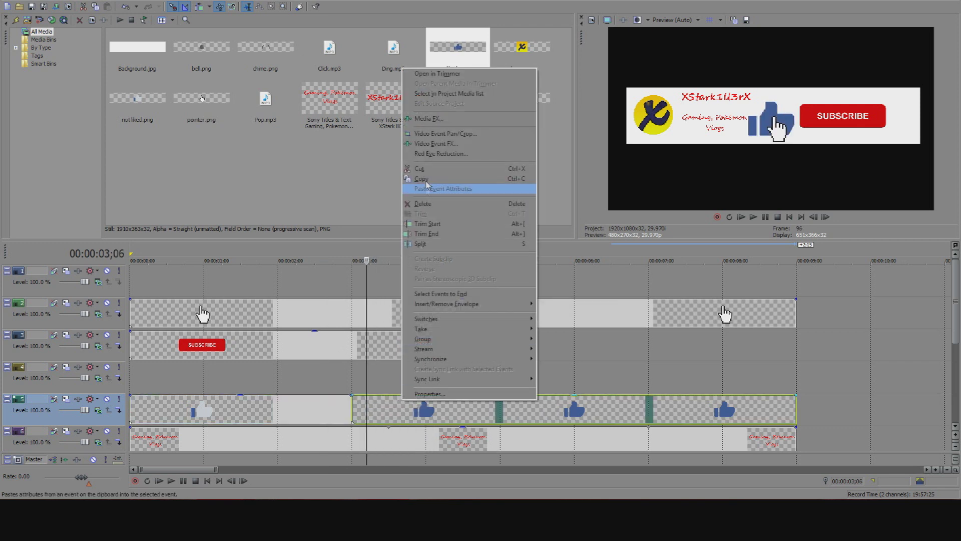
left_click(441, 133)
scroll(708, 313, "down", 6)
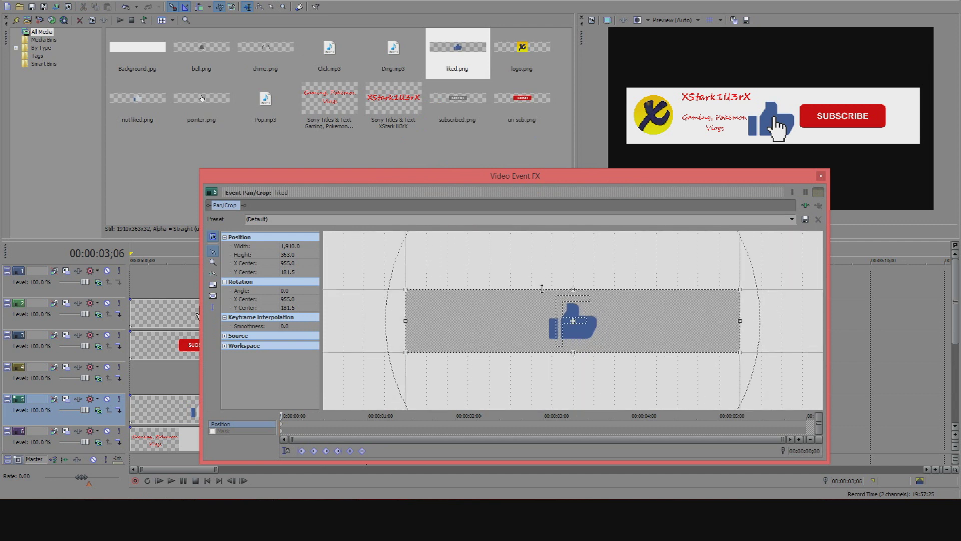
mouse_move(639, 307)
left_mouse_down()
mouse_move(674, 279)
mouse_move(629, 315)
left_mouse_up()
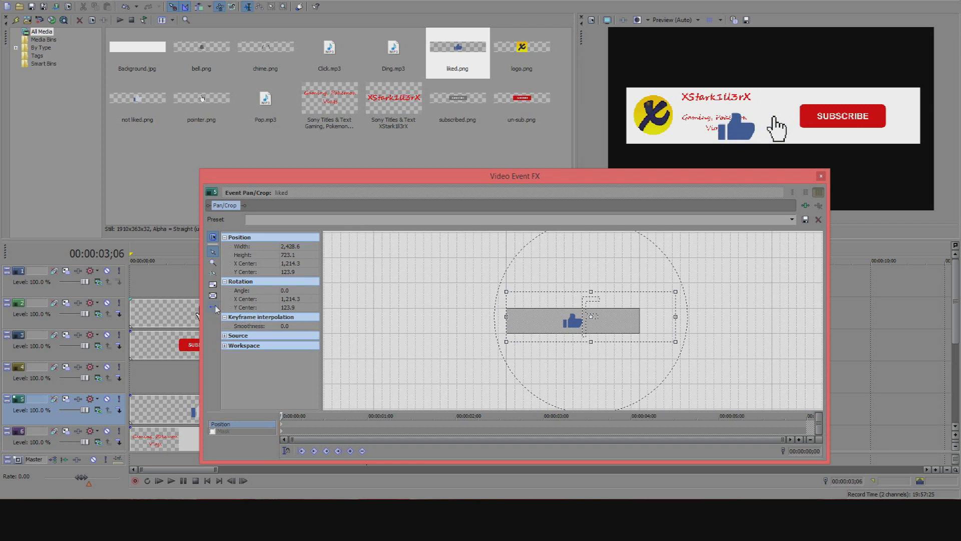
left_click_drag(599, 322, 578, 327)
left_click_drag(654, 297, 640, 302)
left_click_drag(588, 320, 595, 320)
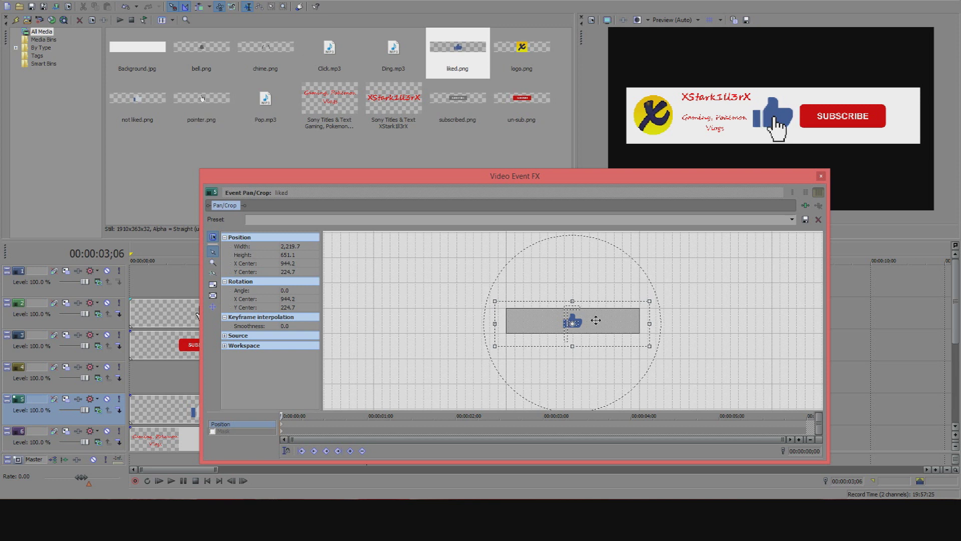
Compare the gray and blue thumbs-ups on either side of the 3-second cut and close the pan/crop settings
left_click_drag(403, 177, 625, 205)
left_click(347, 412)
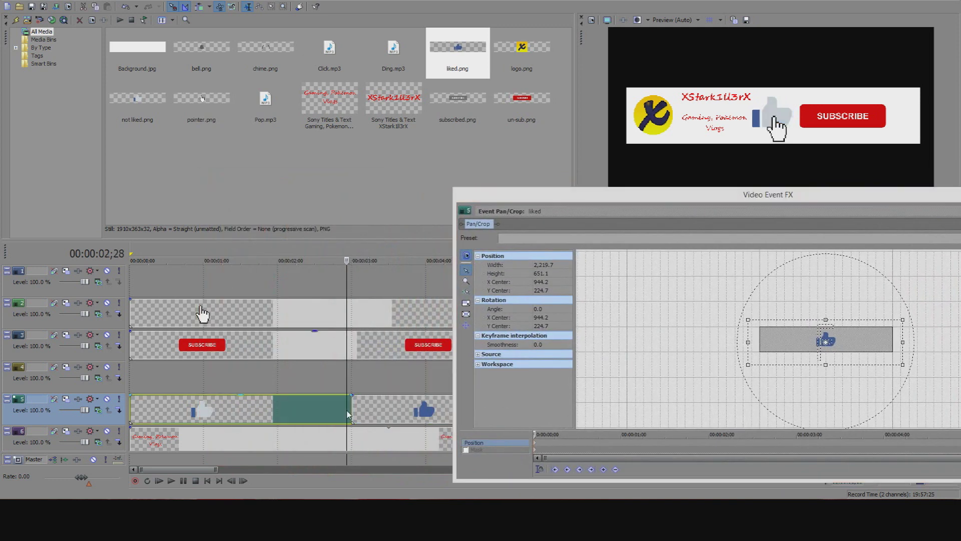
left_click(411, 414)
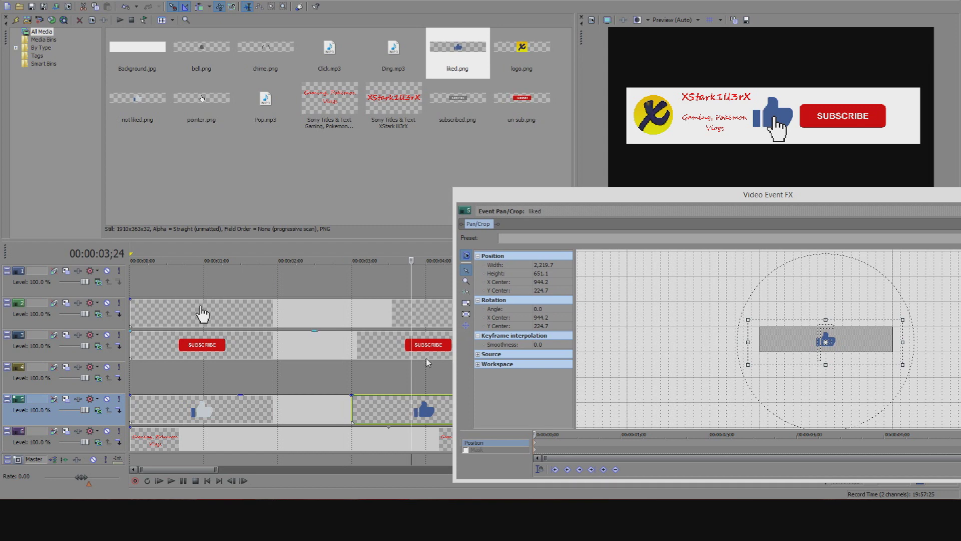
left_click(797, 199)
left_click_drag(796, 199, 589, 207)
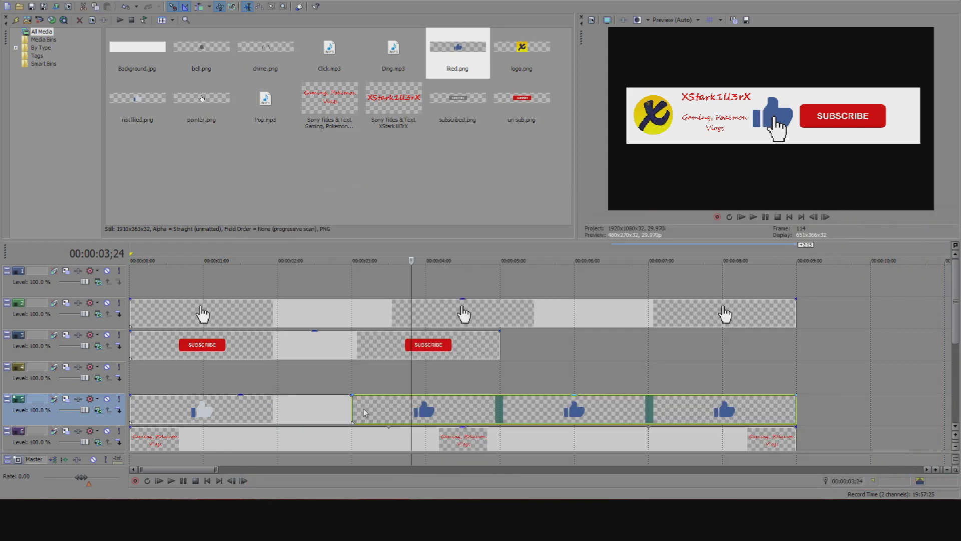
Play the banner from about 1 second through the pointer's approach and the gray-to-blue thumbs-up change
left_click(287, 413)
left_click(214, 411)
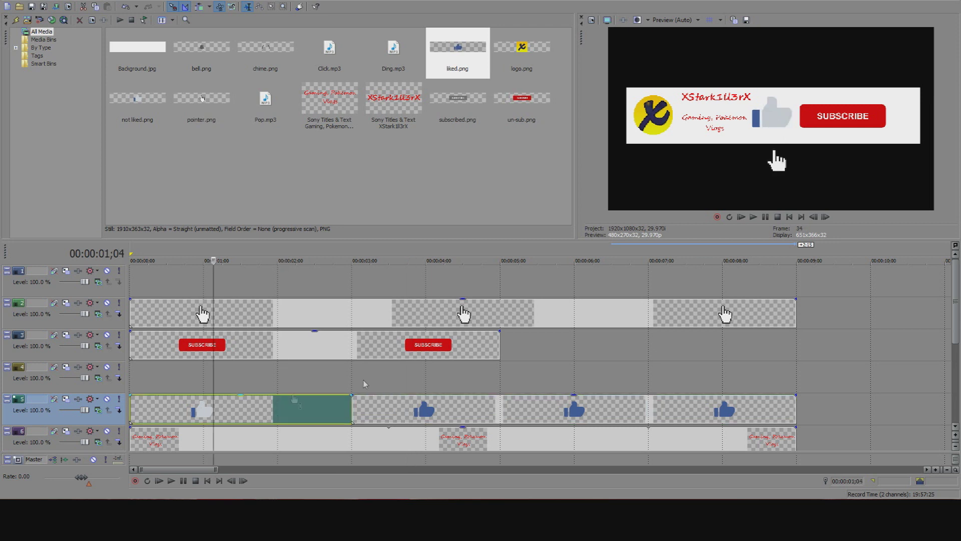
left_click(753, 217)
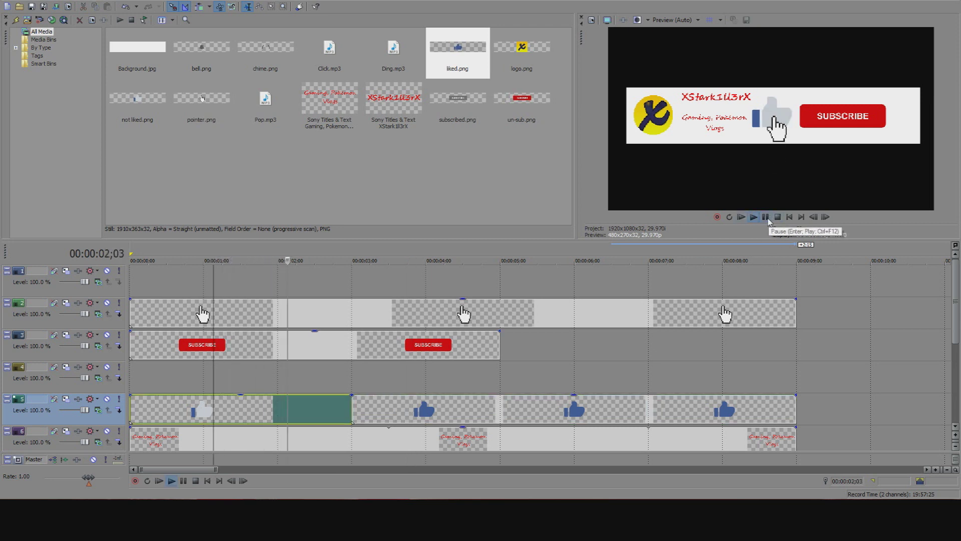
left_click(765, 217)
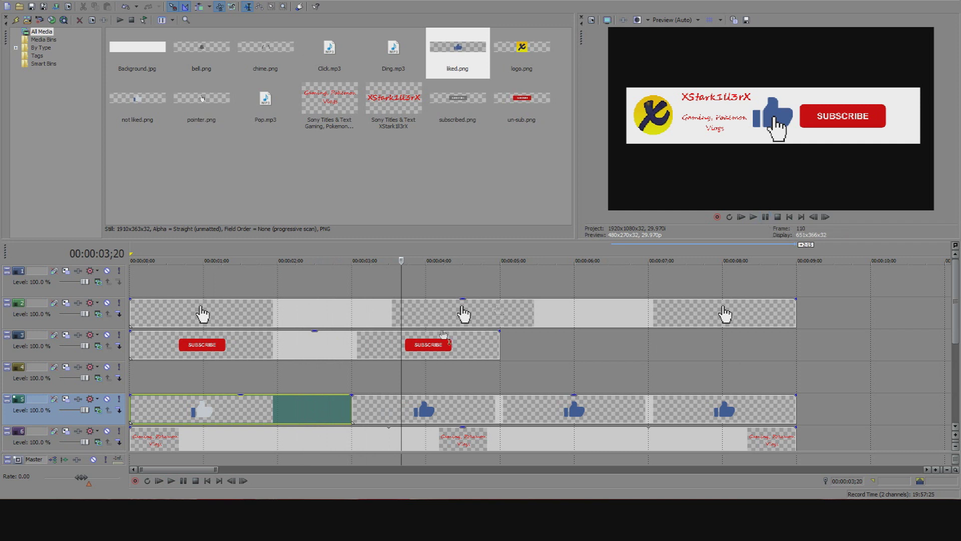
In the pointer event's pan/crop, add a position keyframe at 00:00:04;15 with X center about 267, placing the pointer over the SUBSCRIBE button
left_click(361, 315)
left_click(351, 319)
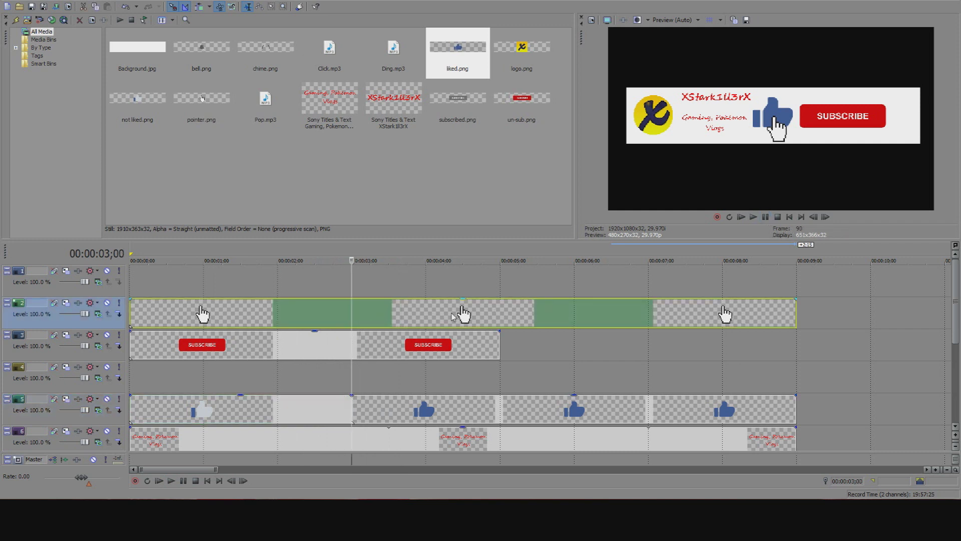
left_click(499, 344)
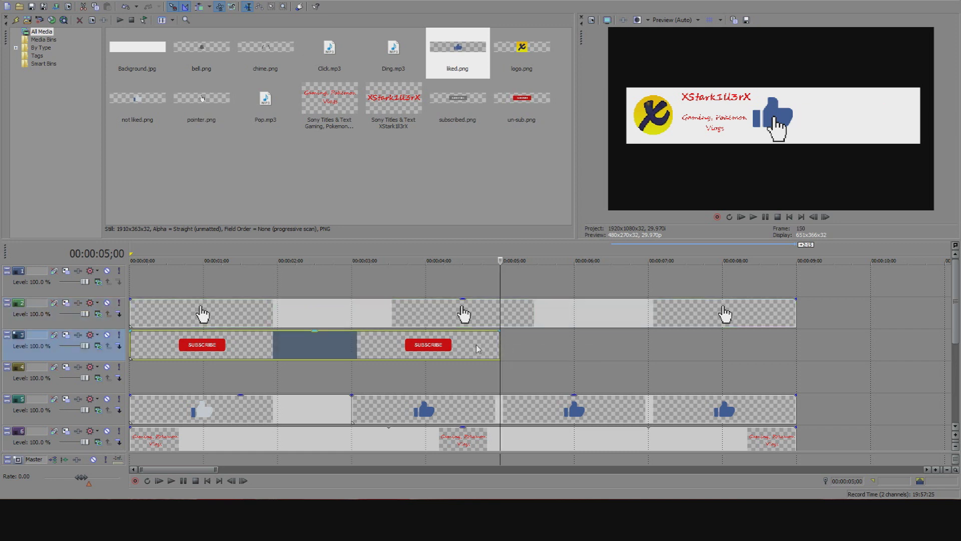
right_click(482, 319)
left_click(460, 318)
right_click(475, 317)
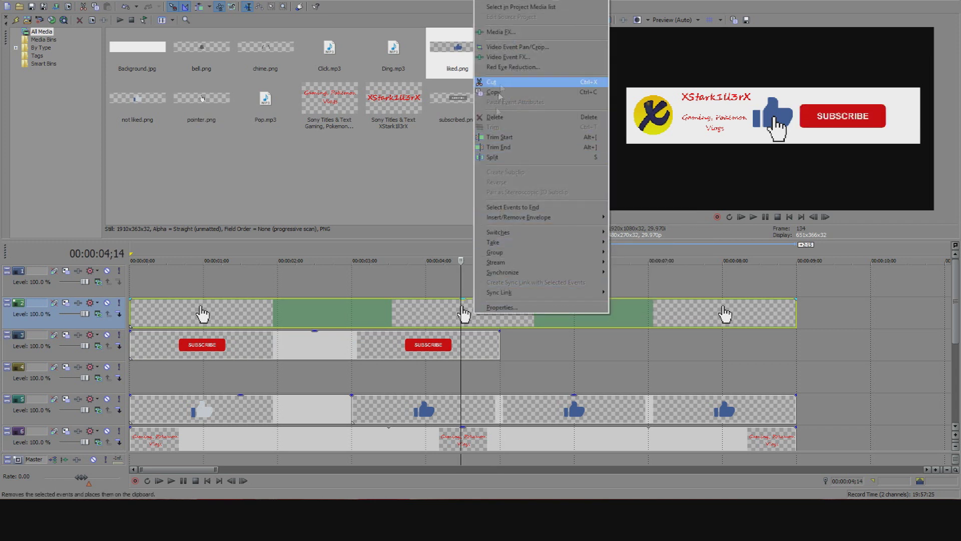
left_click(519, 47)
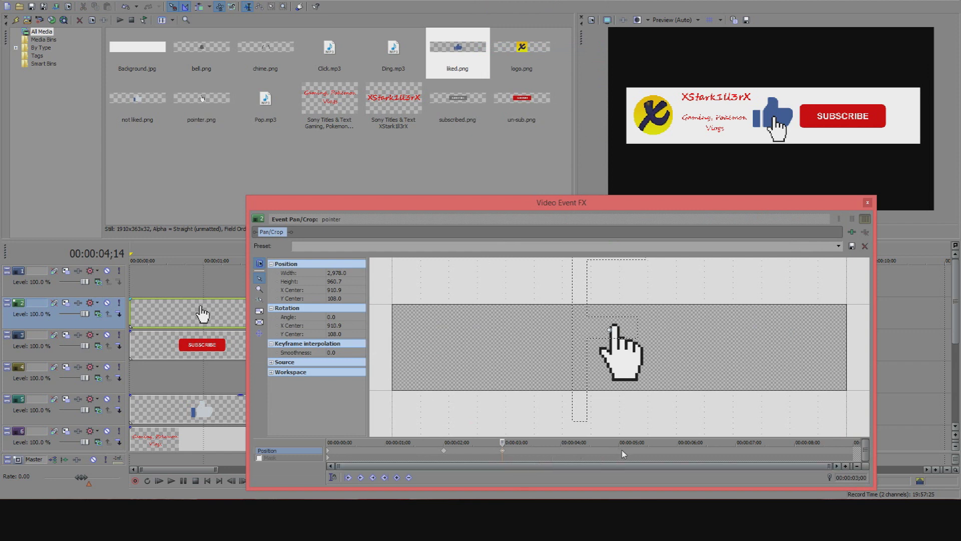
left_click(590, 452)
scroll(663, 372, "down", 6)
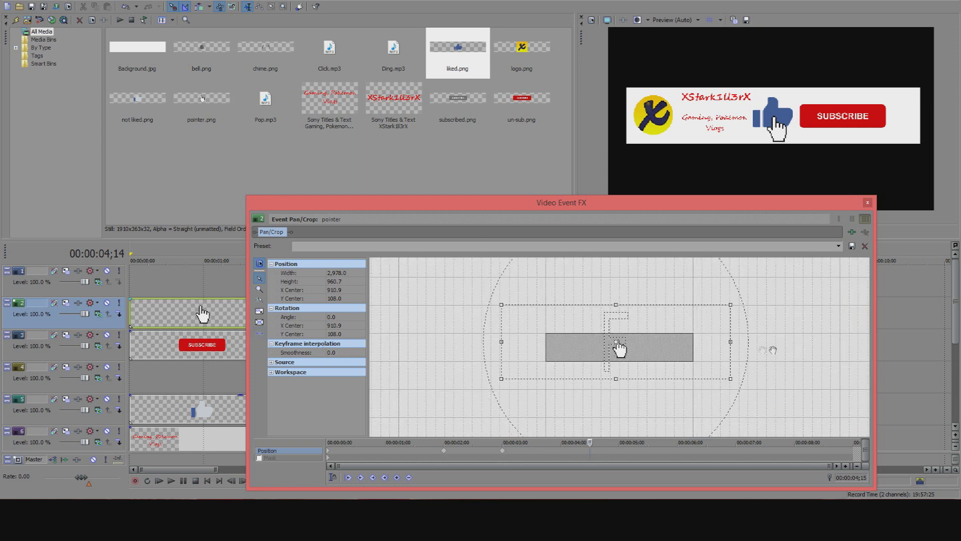
left_click_drag(662, 353, 613, 354)
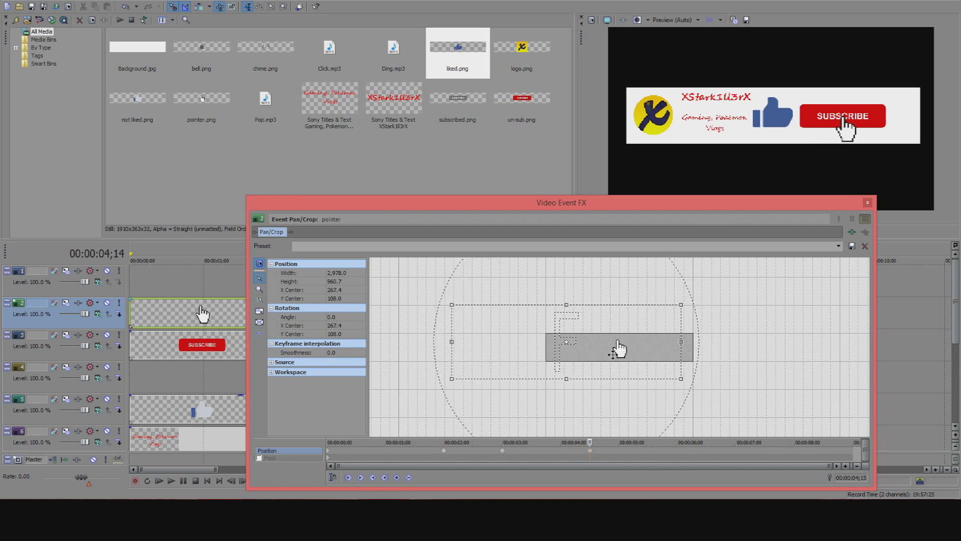
Copy the pointer's 00:00:04;15 position keyframe to 5 seconds
right_click(592, 452)
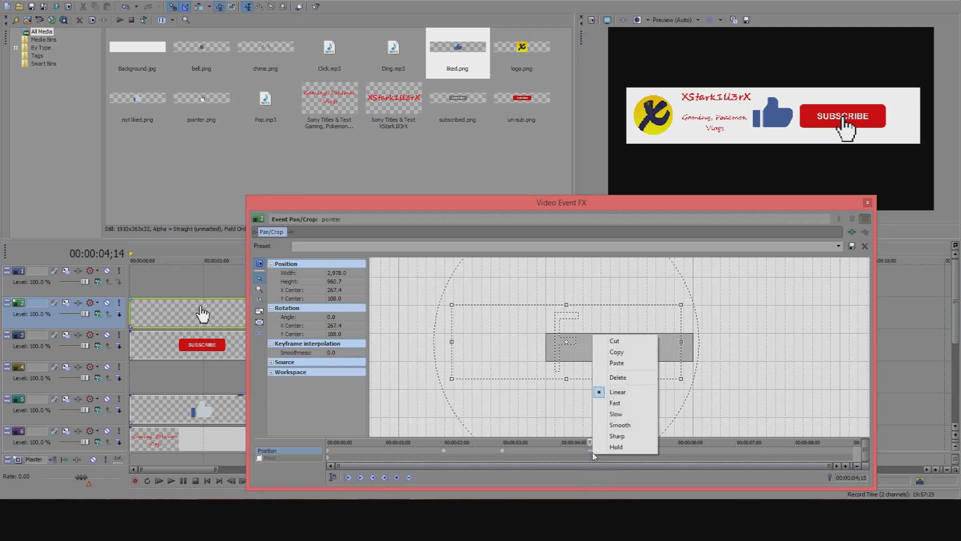
left_click(621, 352)
right_click(620, 454)
left_click(649, 364)
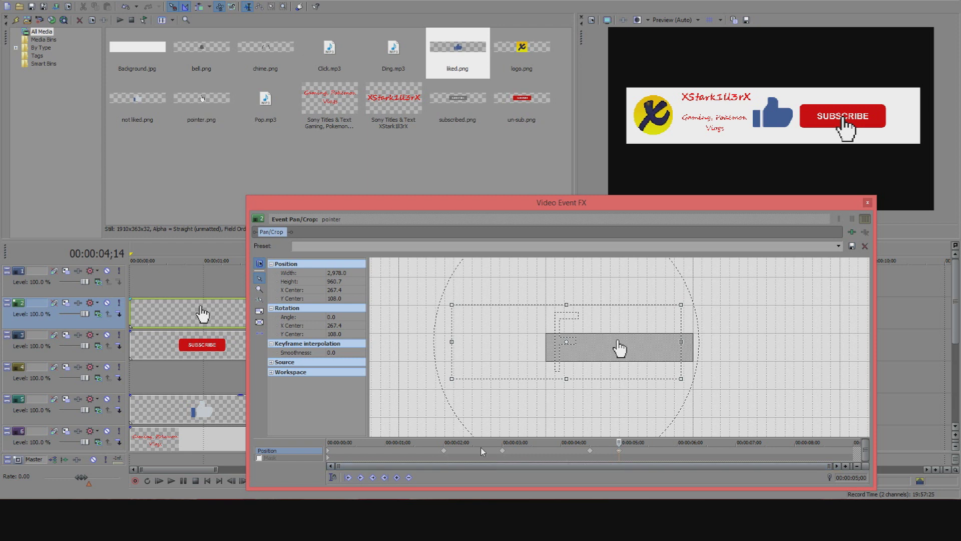
Copy the pointer's 3-second position keyframe to 00:00:03;15, so the pointer stays on the thumbs-up longer
left_click(504, 452)
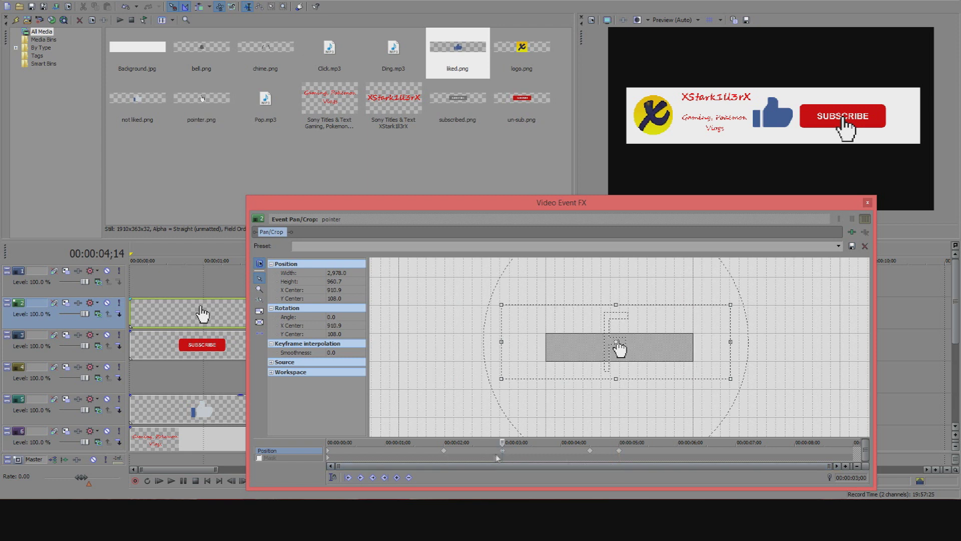
left_click_drag(593, 206, 722, 215)
left_click(321, 314)
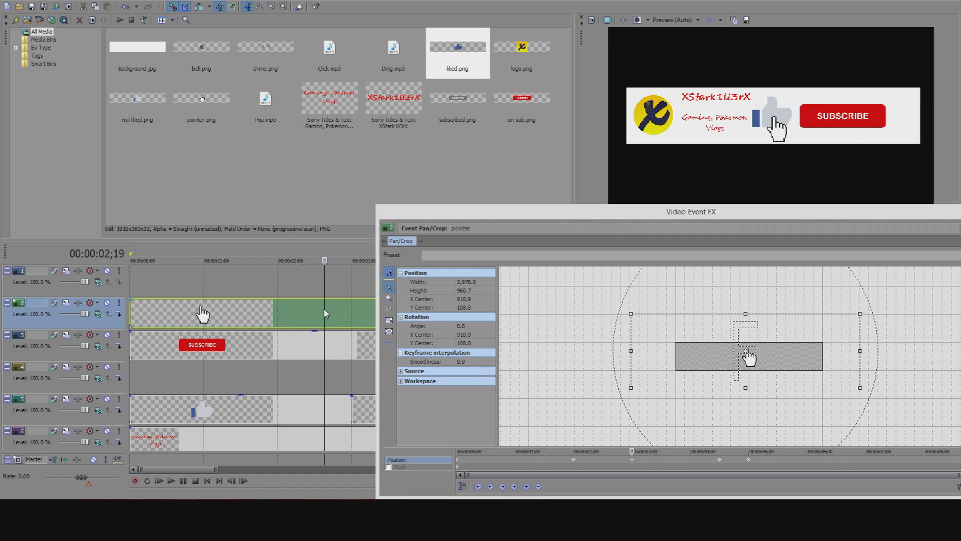
left_click(360, 314)
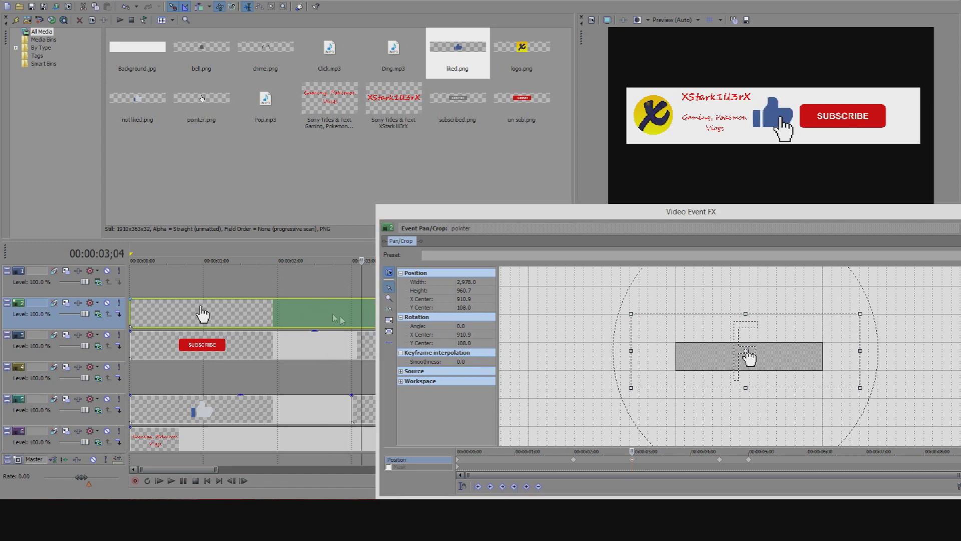
right_click(632, 459)
left_click(659, 360)
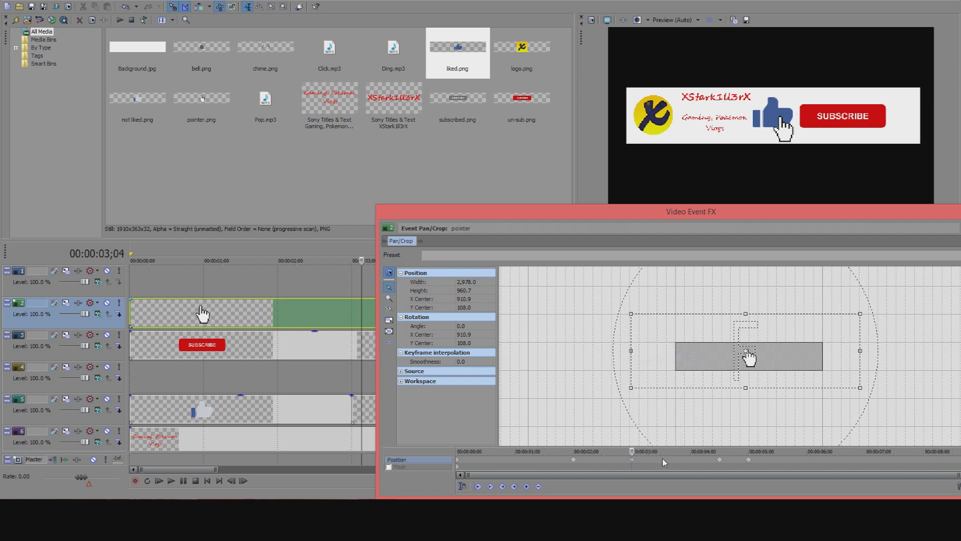
right_click(662, 459)
left_click(696, 369)
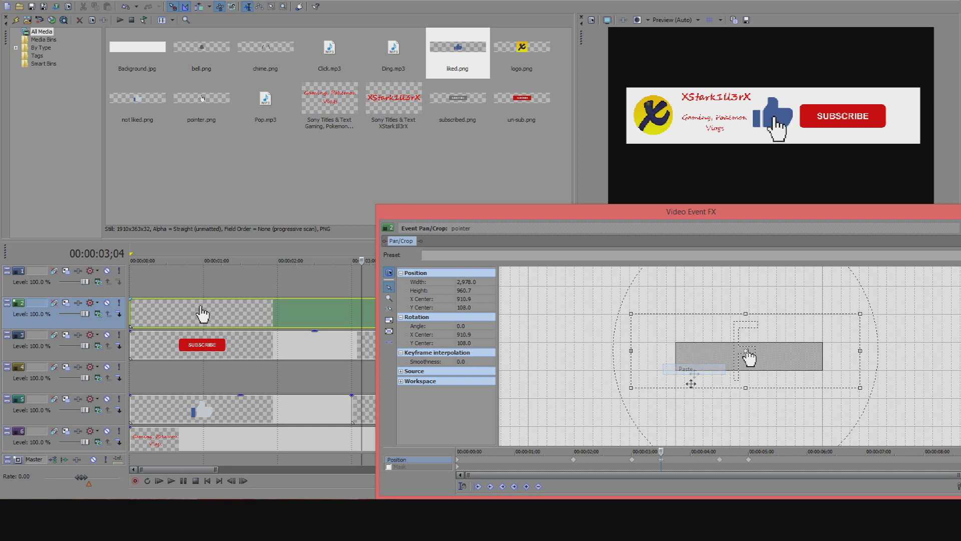
Play the pointer's move from the thumbs-up to the SUBSCRIBE button, starting at 00:00:02;19
left_click(326, 318)
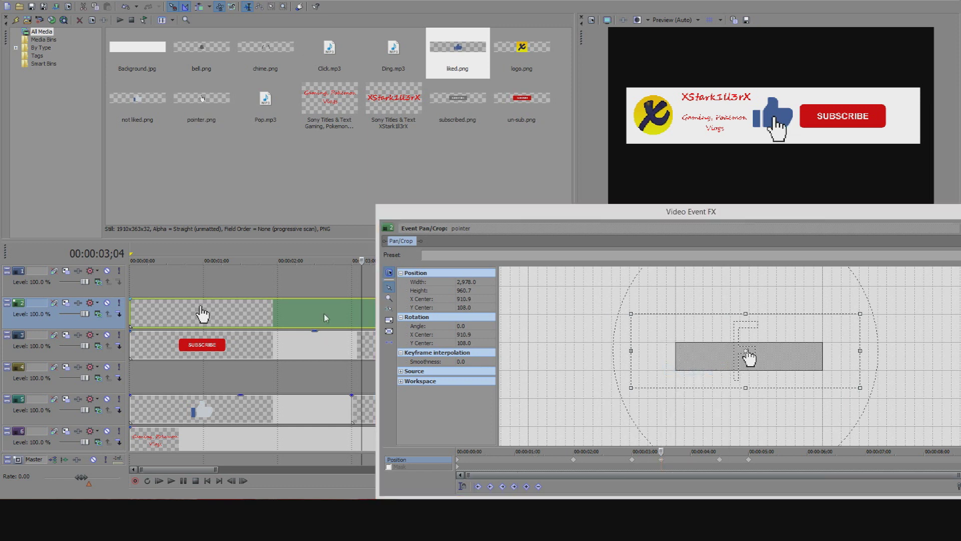
left_click_drag(751, 216, 658, 395)
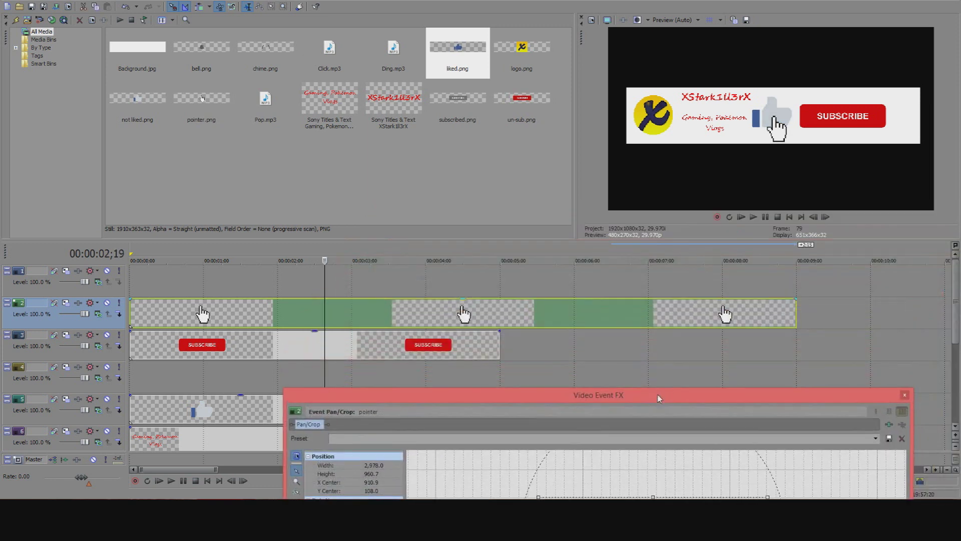
left_click(754, 217)
left_click(766, 217)
left_click_drag(561, 399, 354, 137)
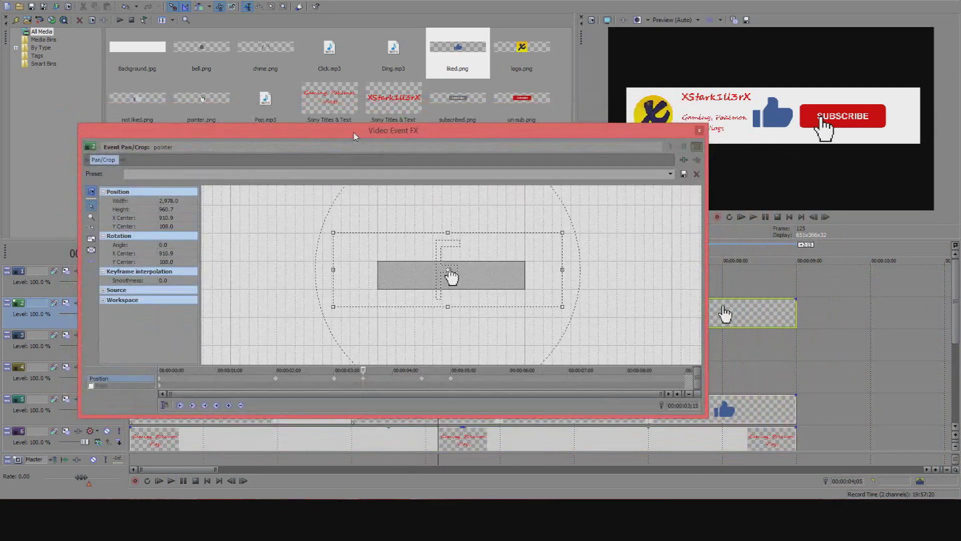
Check the pointer's 5-second keyframe against the end of the red SUBSCRIBE event and close the pan/crop settings
left_click(423, 380)
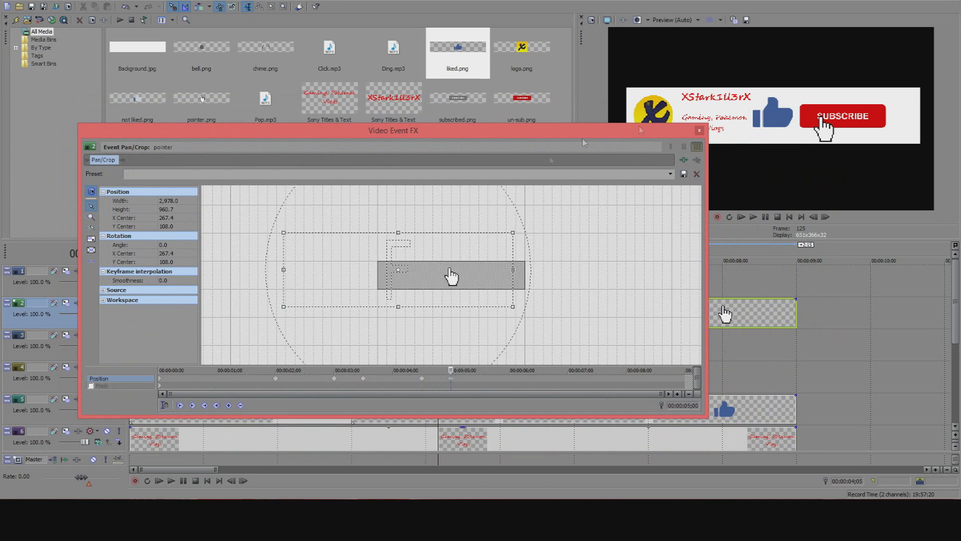
left_click_drag(561, 143, 960, 204)
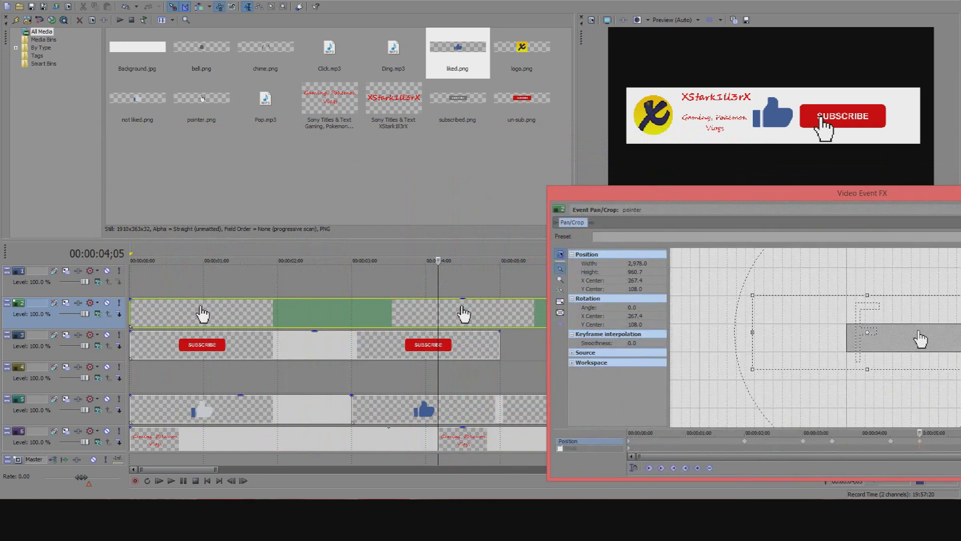
left_click(493, 348)
left_click_drag(897, 198, 607, 156)
left_click(878, 151)
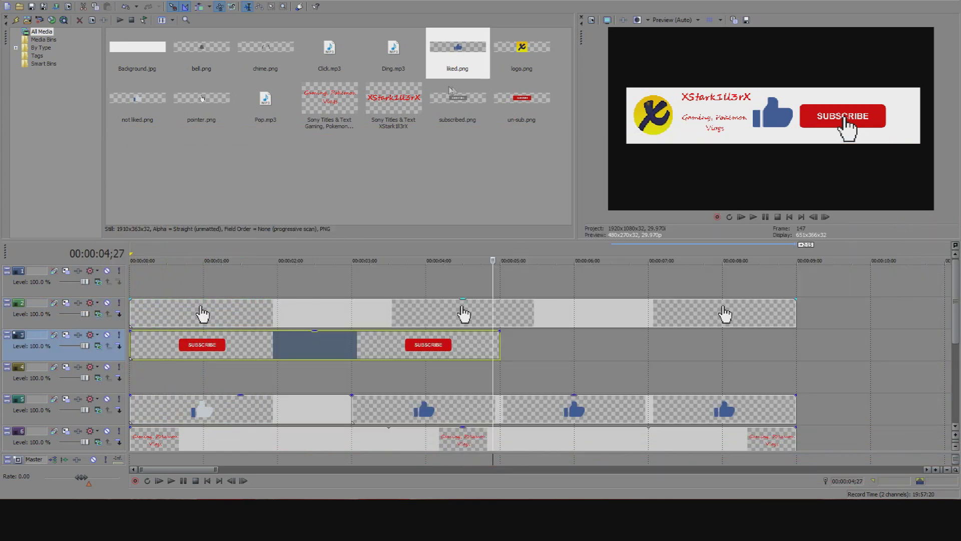
Place subscribed.png right after the red SUBSCRIBE button at 5 seconds and extend it to the end of the banner
left_click_drag(466, 118, 502, 349)
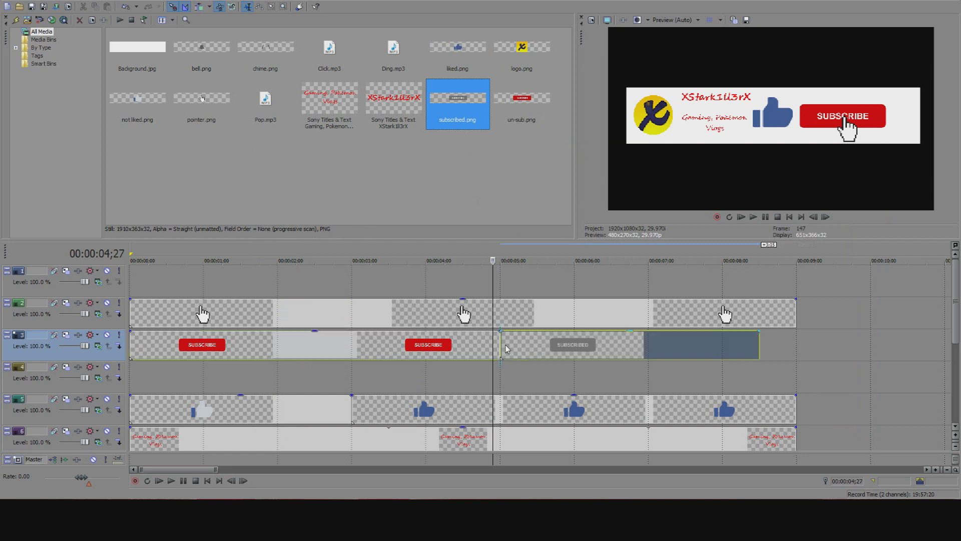
left_click_drag(760, 345, 795, 346)
left_click(524, 348)
left_click(486, 348)
Pan/crop the subscribed.png event to a frame about 2,365 wide and 601 high, centered near X 436, Y 200, matching the red button
left_click(525, 351)
right_click(516, 350)
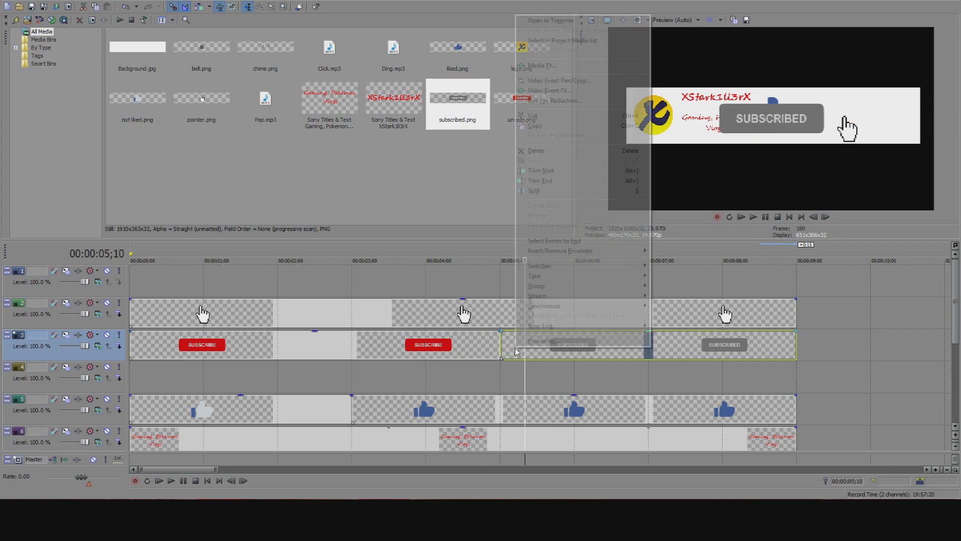
left_click(538, 81)
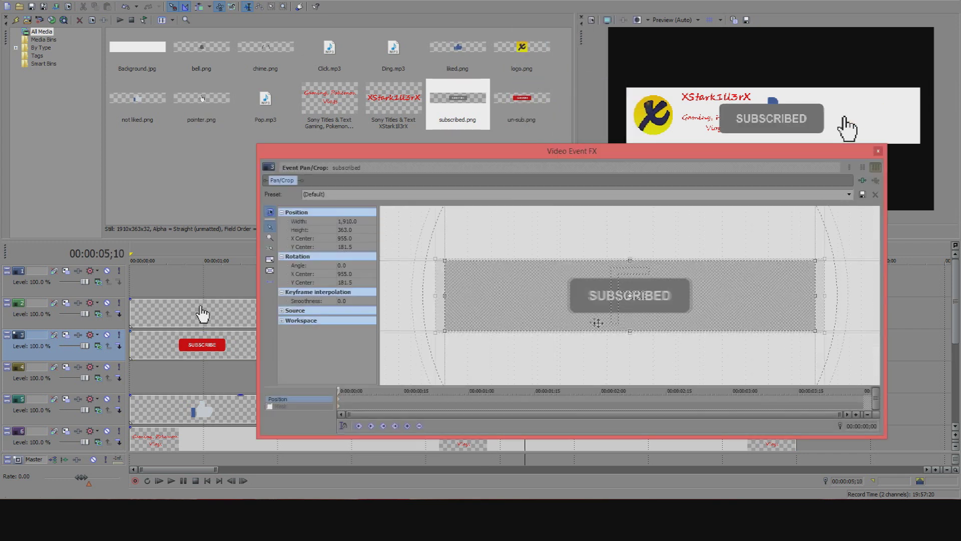
left_click_drag(719, 278, 751, 249)
left_click_drag(711, 273, 674, 273)
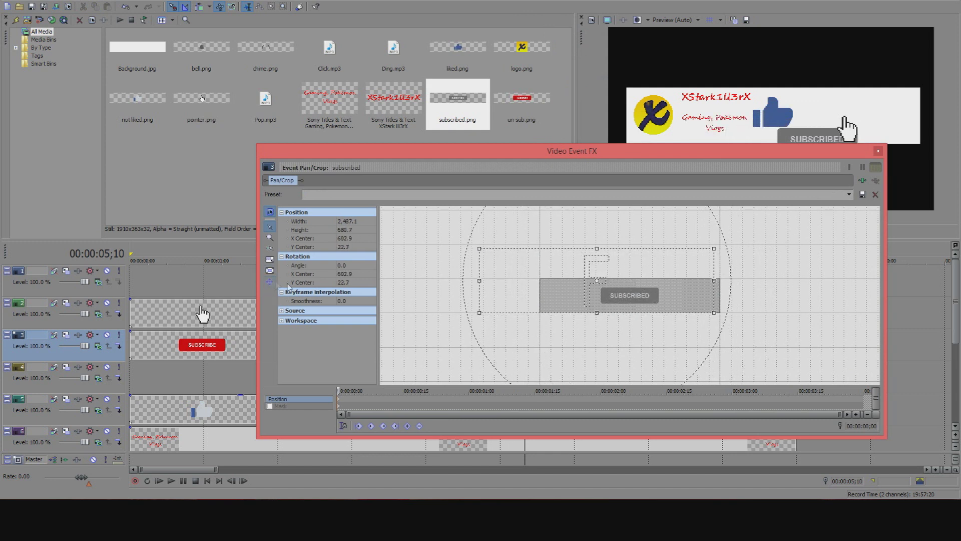
left_click_drag(678, 300, 663, 316)
left_click_drag(699, 266, 691, 268)
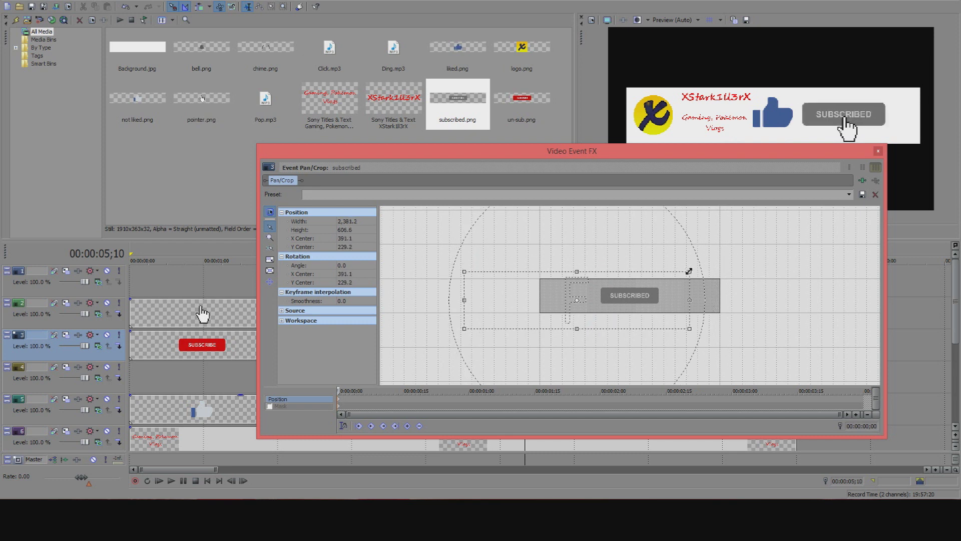
left_click_drag(622, 301, 631, 303)
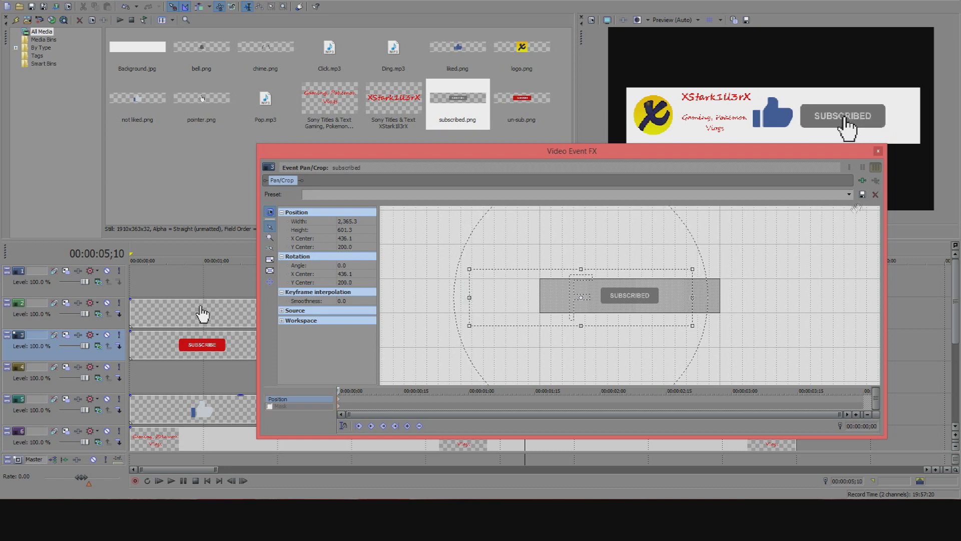
left_click(878, 151)
Compare the red and gray buttons around the 5-second cut and play the change from 00:00:04;10
left_click(479, 345)
left_click(538, 343)
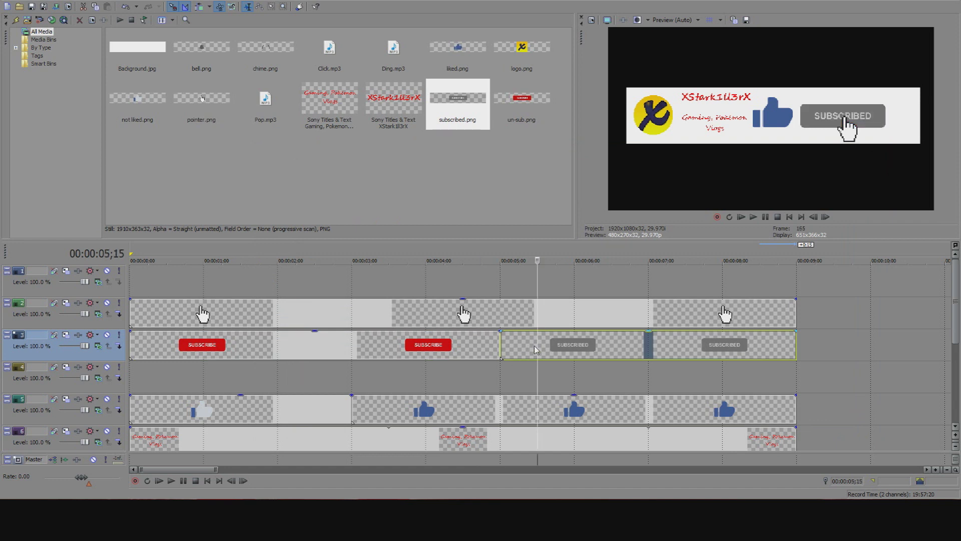
left_click(452, 353)
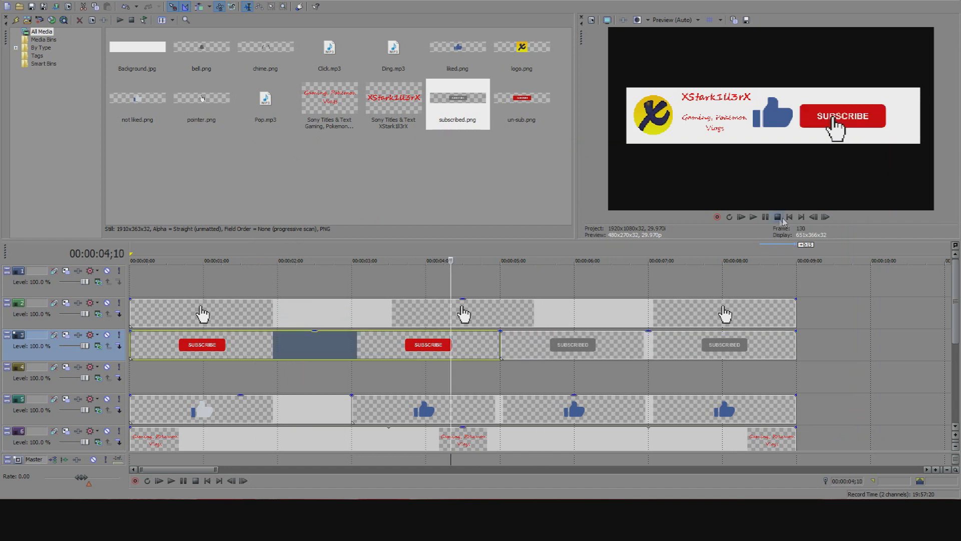
left_click(757, 219)
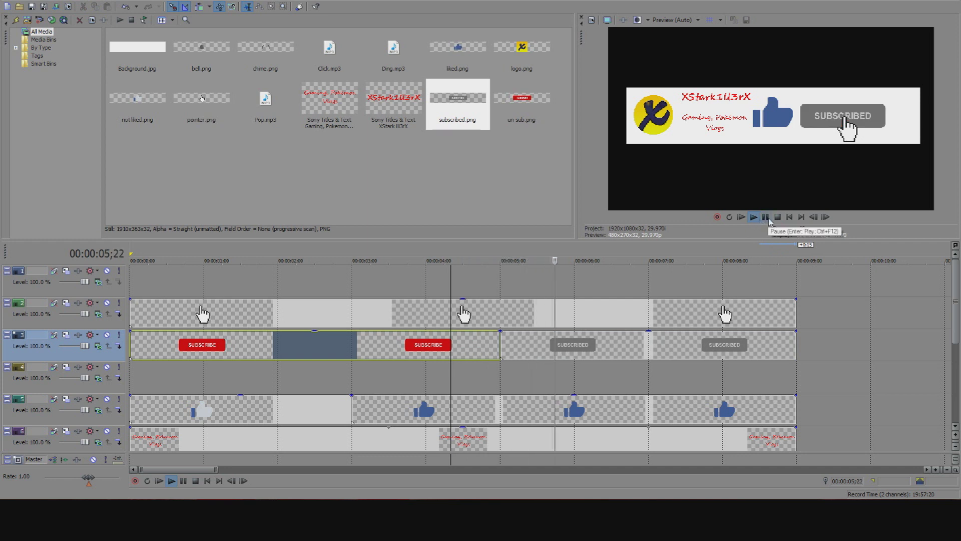
left_click(765, 219)
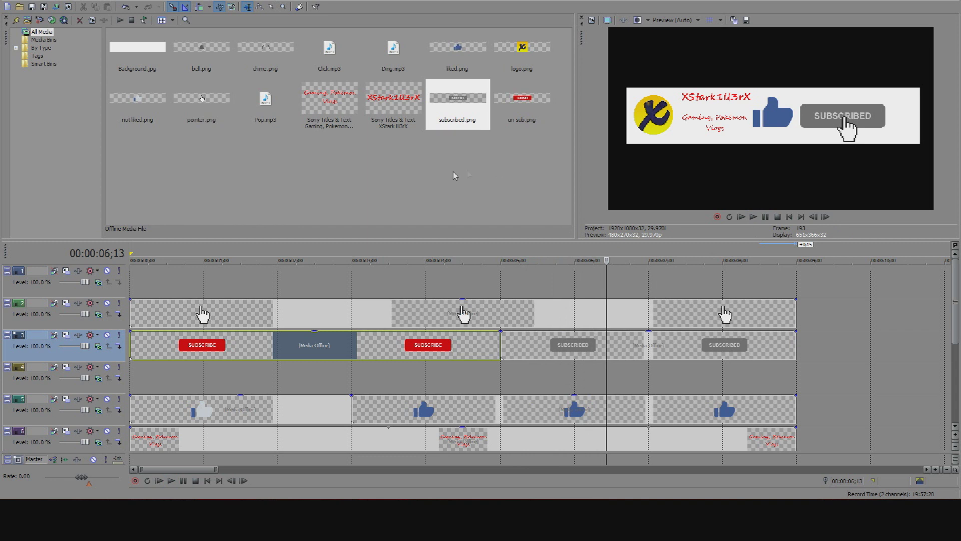
Place bell.png on the empty track 4 from about 00:00:04;17 and extend it to the end of the banner
left_click_drag(209, 55, 473, 380)
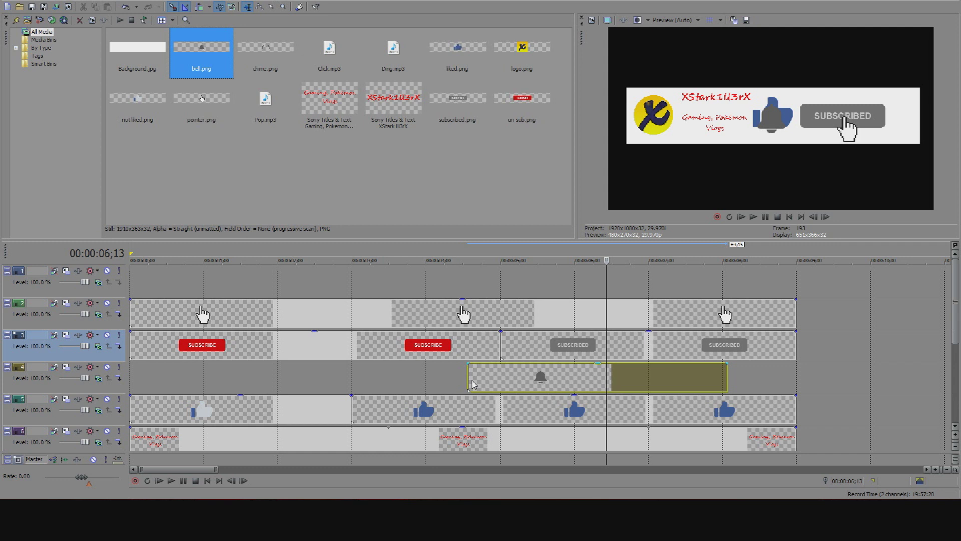
left_click_drag(727, 374, 796, 375)
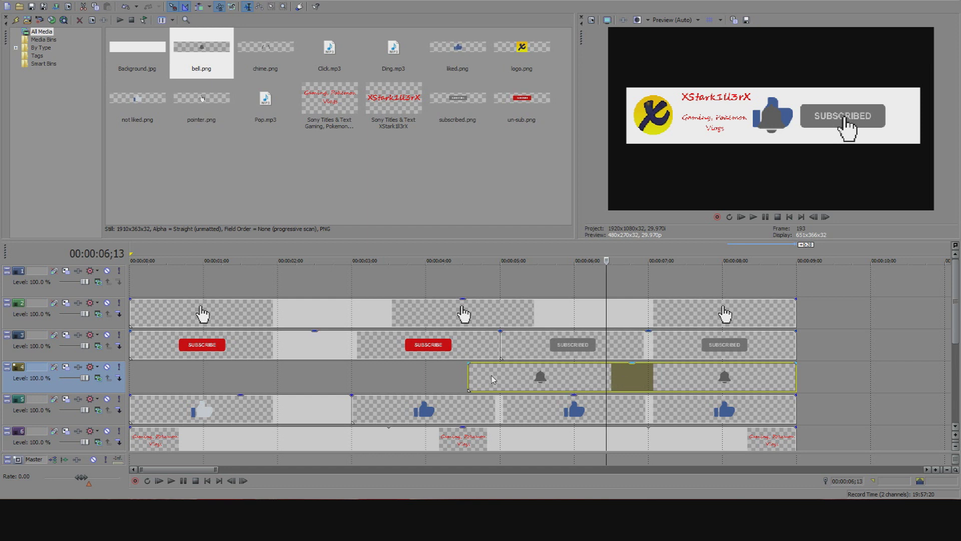
left_click(493, 379)
key("space")
right_click(537, 377)
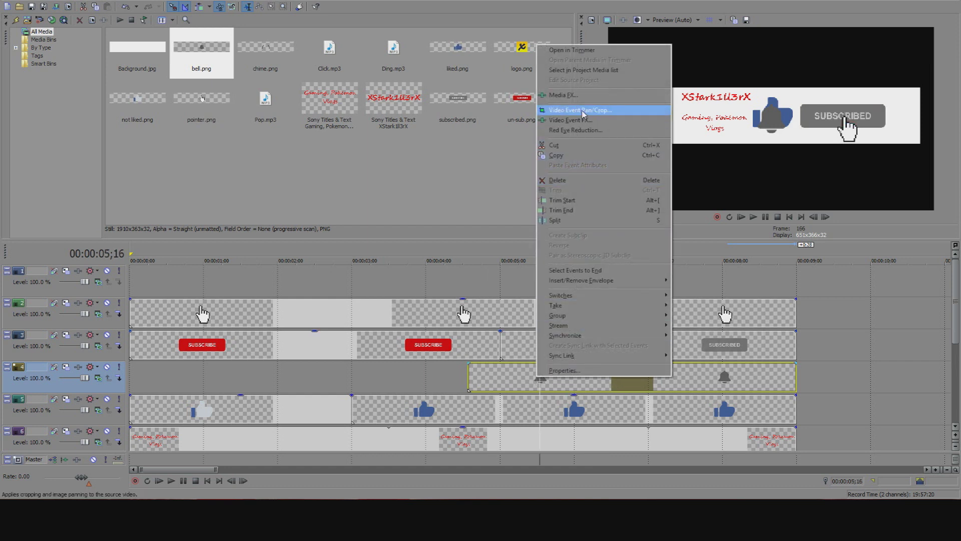
left_click(469, 377)
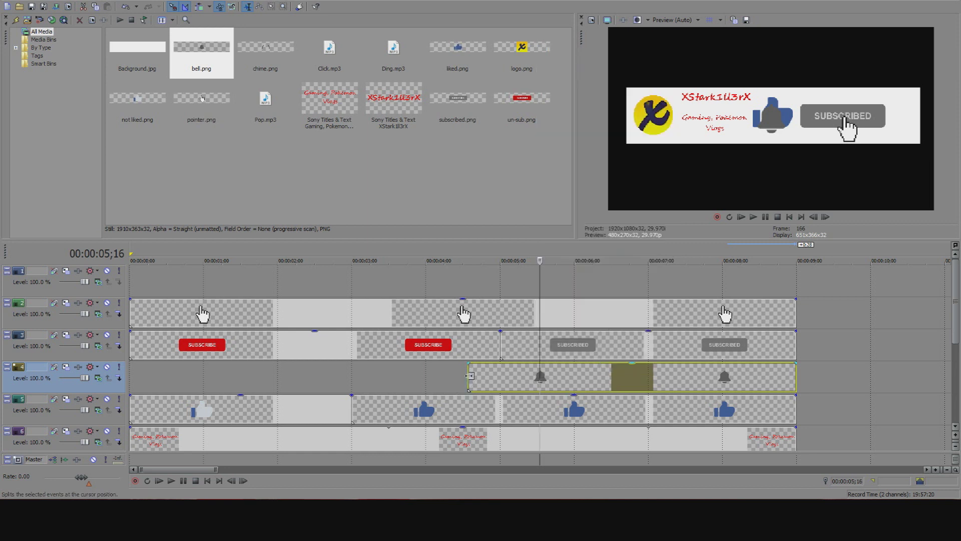
Pan/crop the bell event to a frame about 2,450 wide and 810 high, centered near X 188, Y 203, hiding it behind the SUBSCRIBE button
right_click(498, 383)
left_click(530, 116)
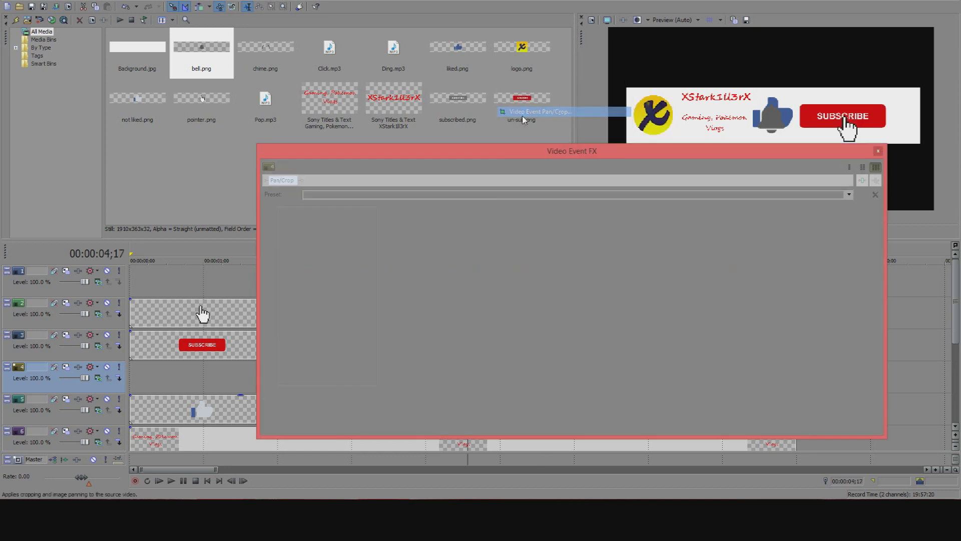
scroll(467, 288, "down", 5)
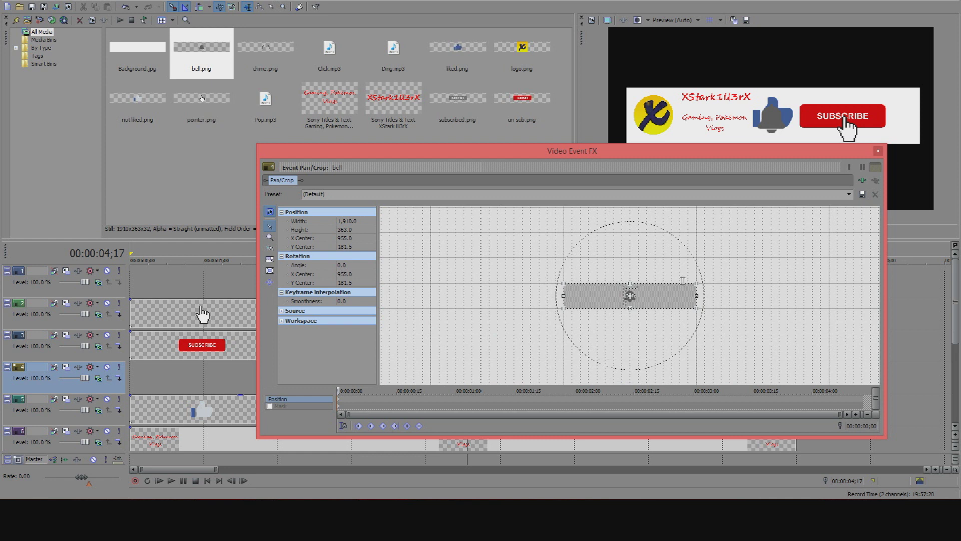
left_click_drag(699, 283, 719, 263)
left_click_drag(646, 290, 592, 296)
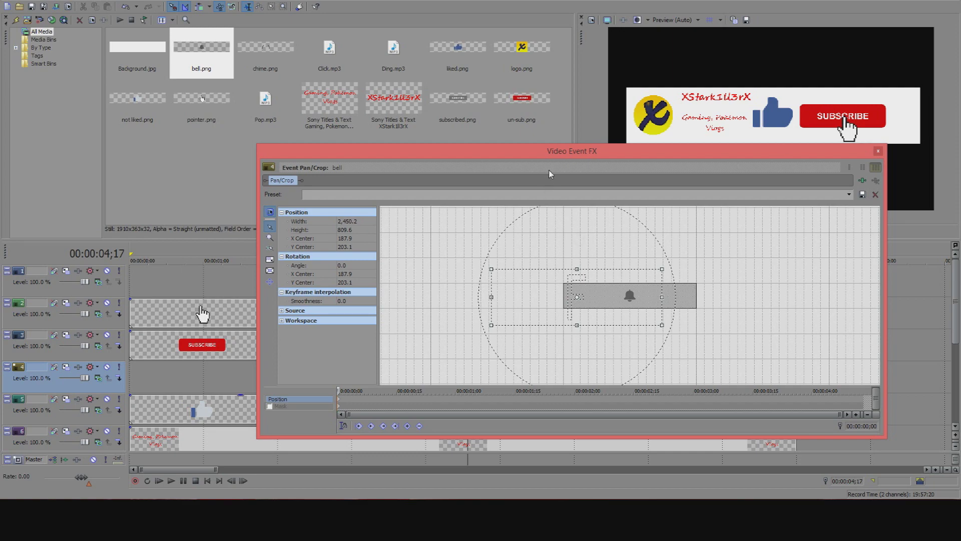
Check the bell's timing against the 5-second button change and duplicate its starting pan/crop keyframe at about 00:00:00;23
left_click_drag(563, 151, 902, 372)
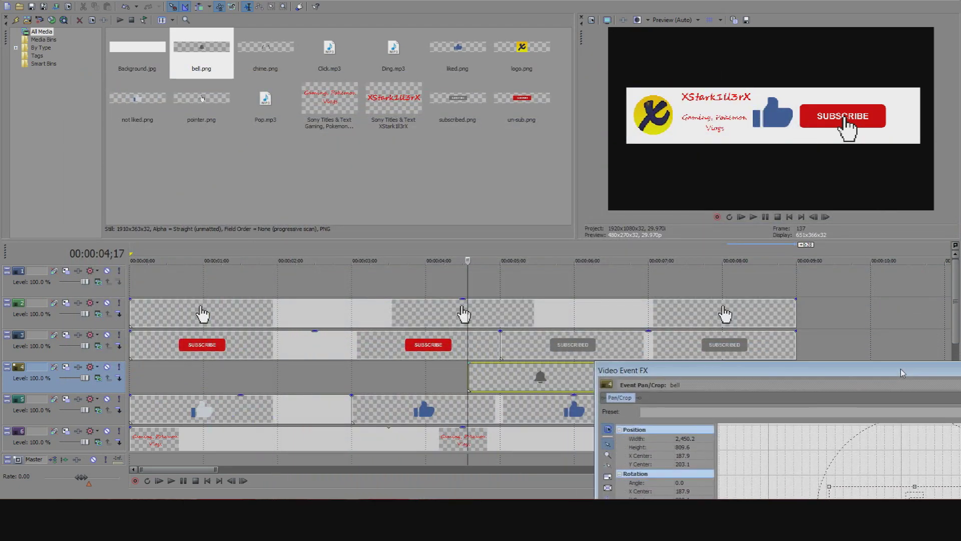
left_click(501, 346)
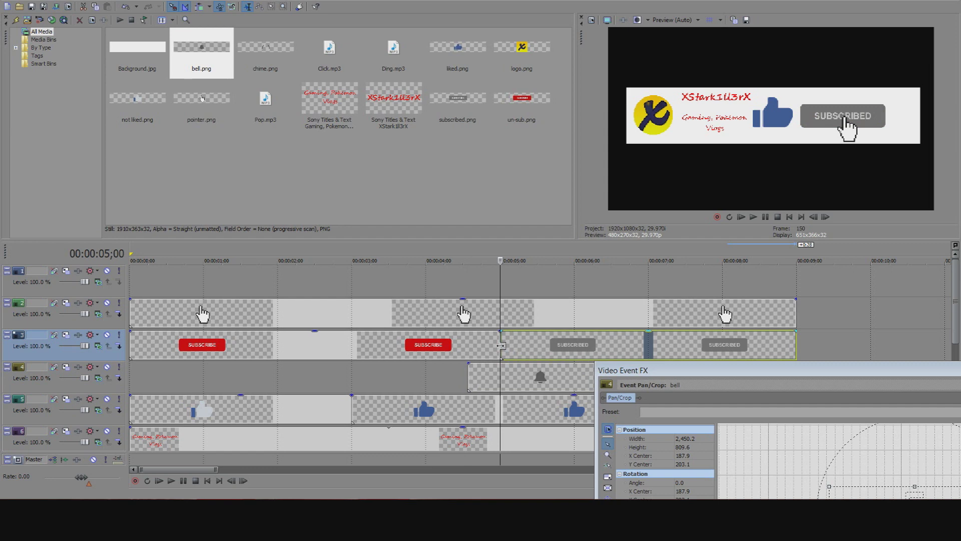
left_click_drag(756, 372, 359, 180)
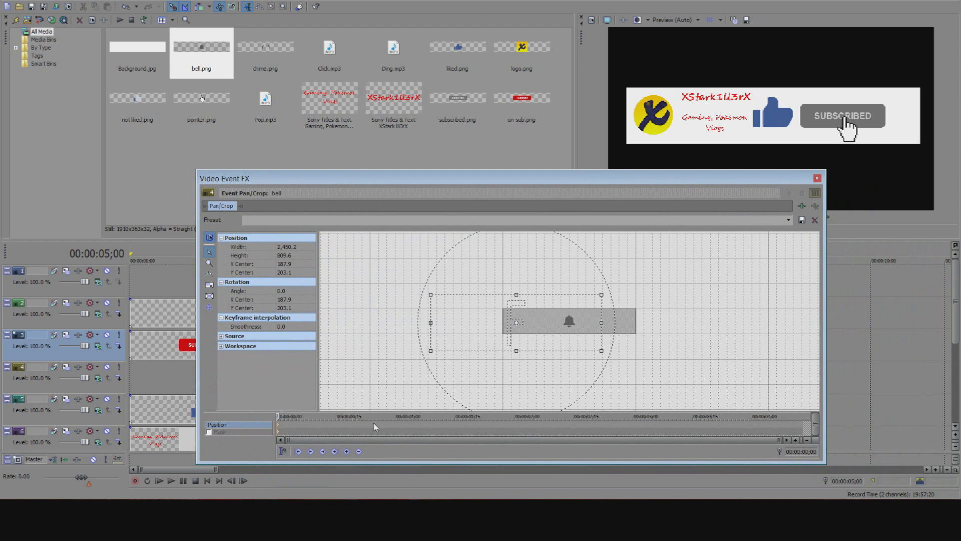
left_click(337, 424)
scroll(336, 424, "up", 3)
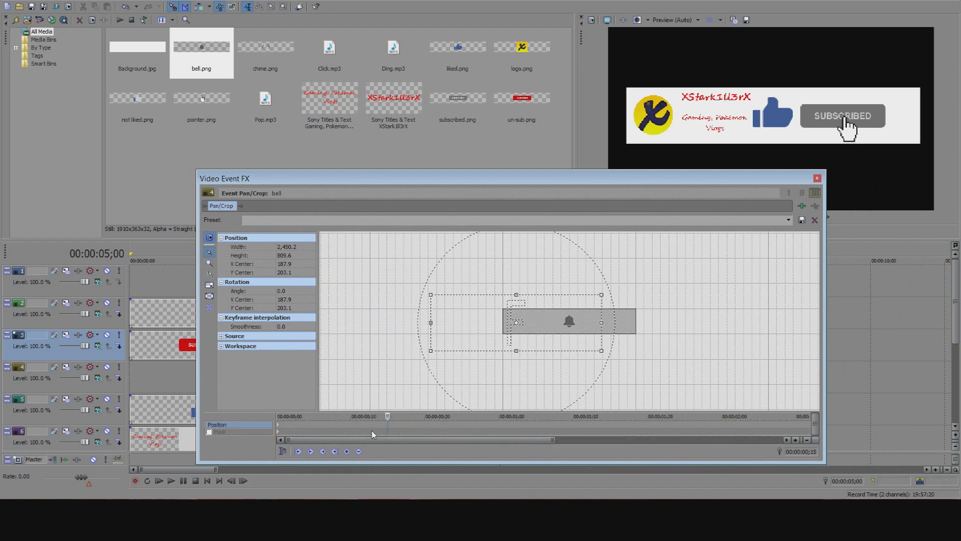
left_click(446, 424)
left_click(280, 429)
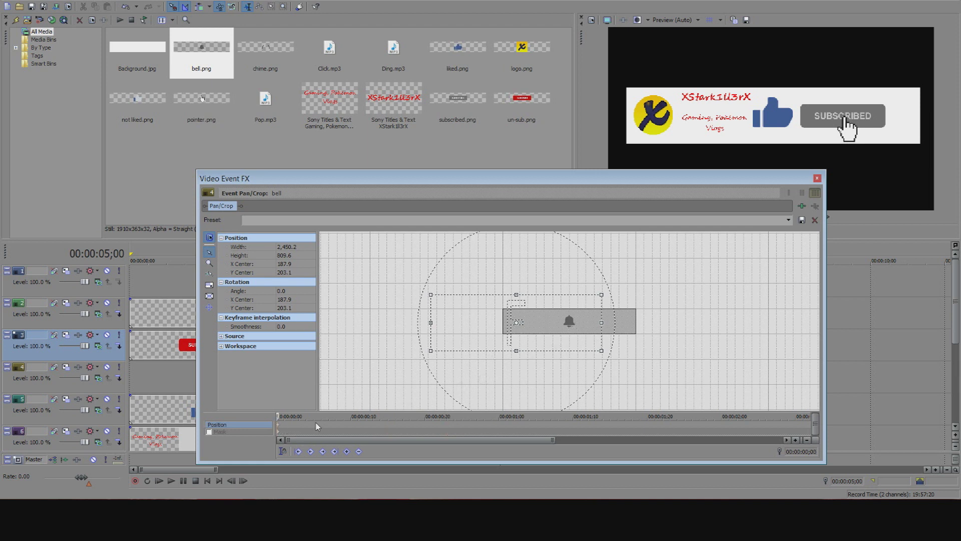
right_click(446, 424)
left_click(478, 335)
left_click(500, 428)
Add a bell position keyframe at 00:00:01;00 with the frame centered near X -201, Y 203, and close the pan/crop settings
left_click_drag(597, 177, 650, 408)
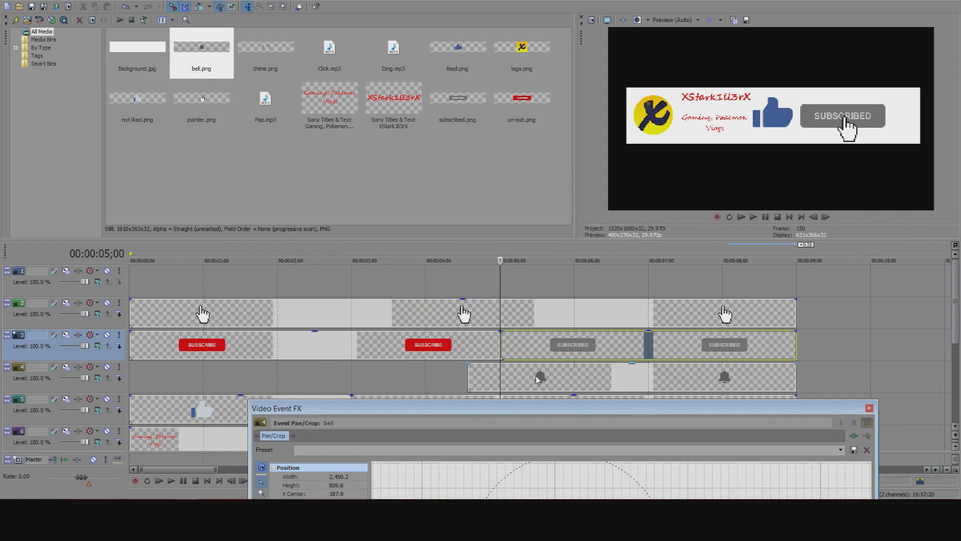
left_click(535, 381)
left_click_drag(598, 409, 521, 167)
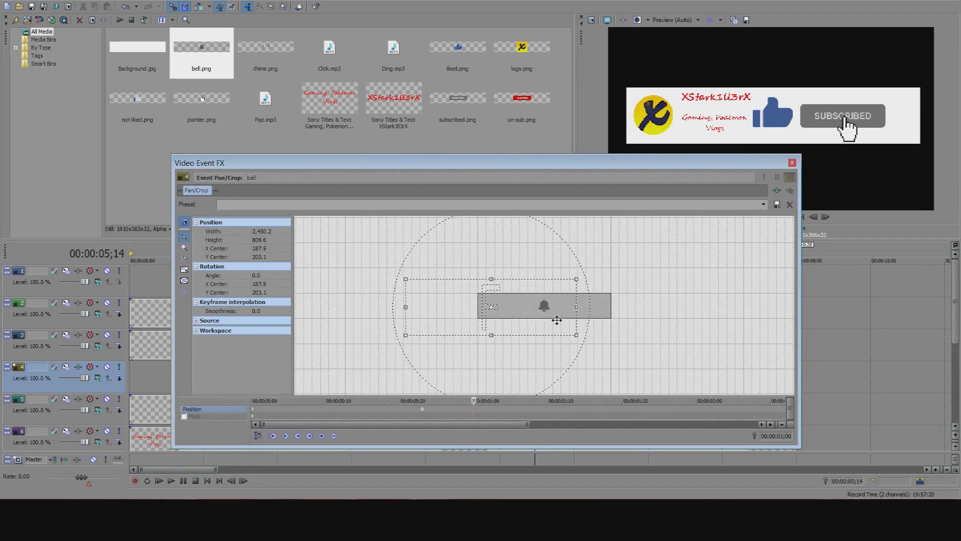
left_click_drag(562, 311, 535, 314)
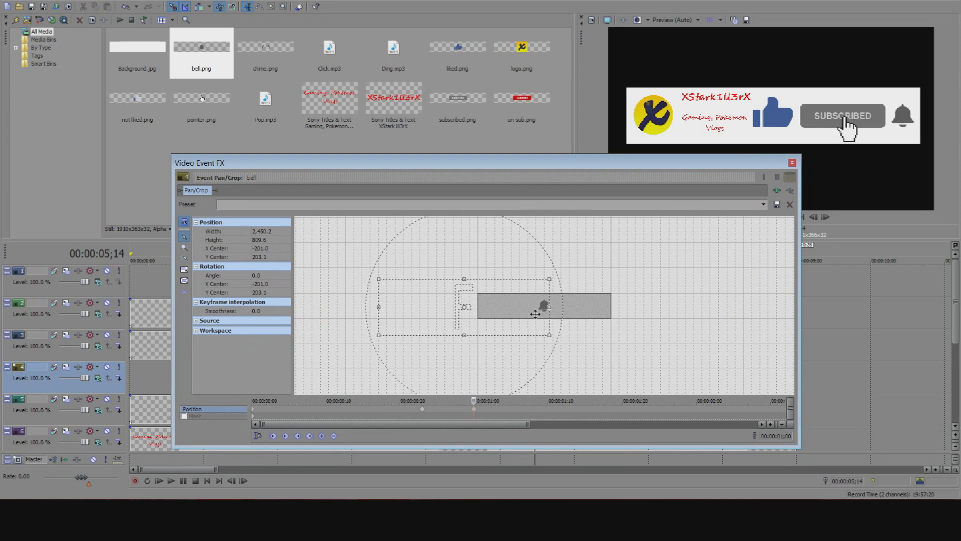
left_click(792, 163)
Play the bell's slide out from behind the SUBSCRIBED button
key("Left")
left_click(753, 217)
left_click(765, 217)
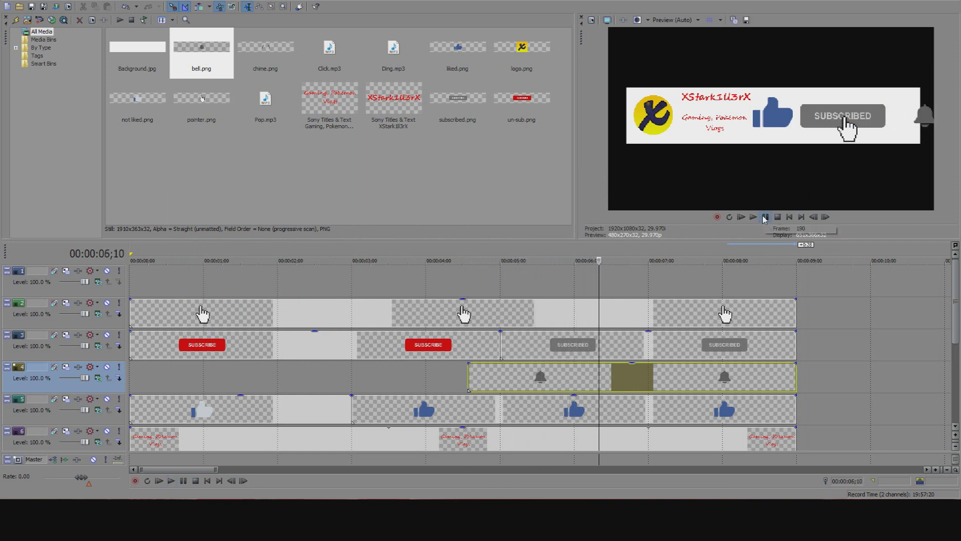
Move the bell's frame at the 00:00:01;00 keyframe to about X -43, Y 203, so the bell sits beside the SUBSCRIBED button
right_click(545, 375)
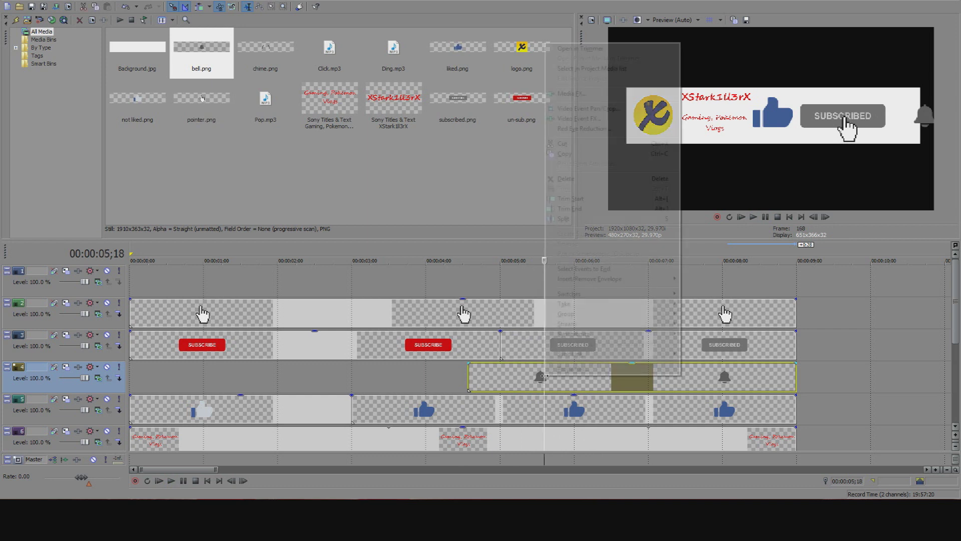
left_click(576, 108)
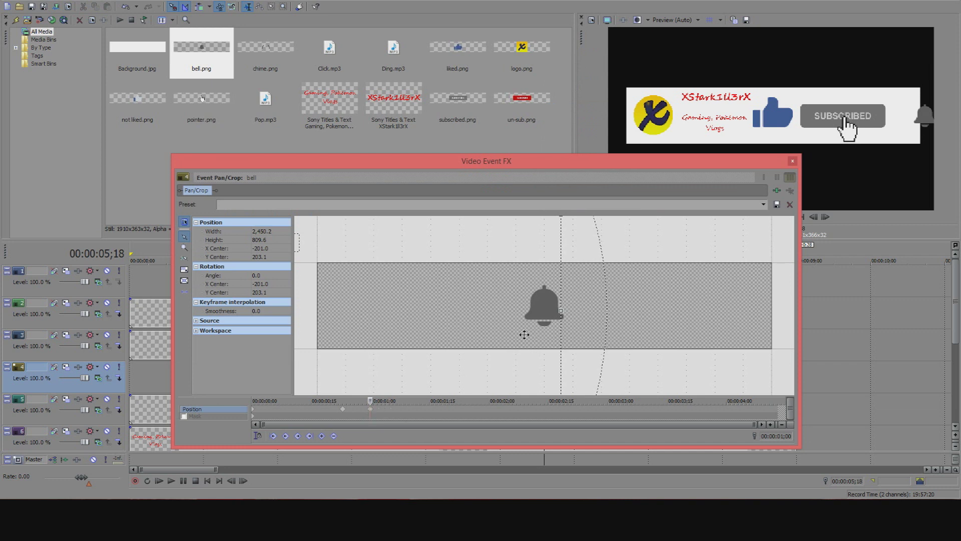
scroll(523, 333, "down", 4)
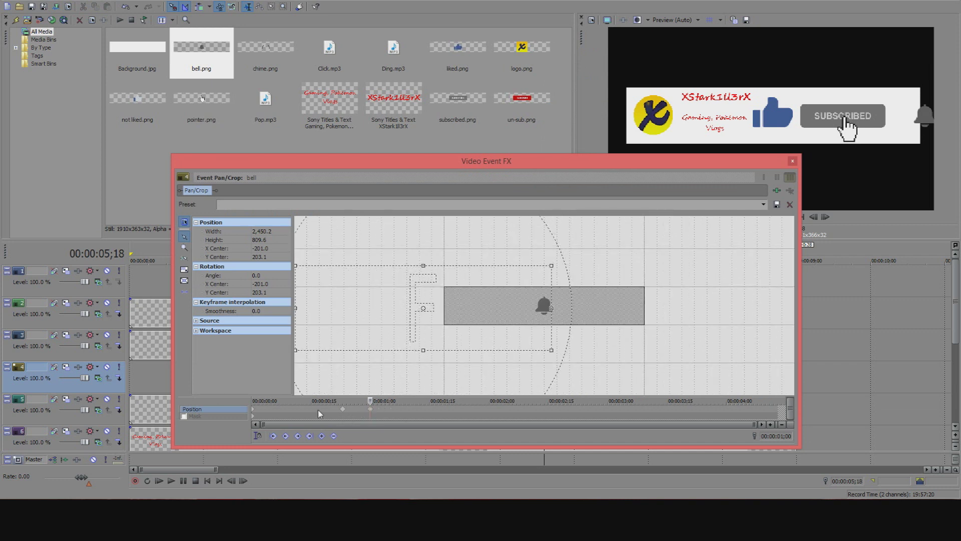
left_click(344, 410)
left_click(370, 409)
left_click_drag(511, 318, 530, 309)
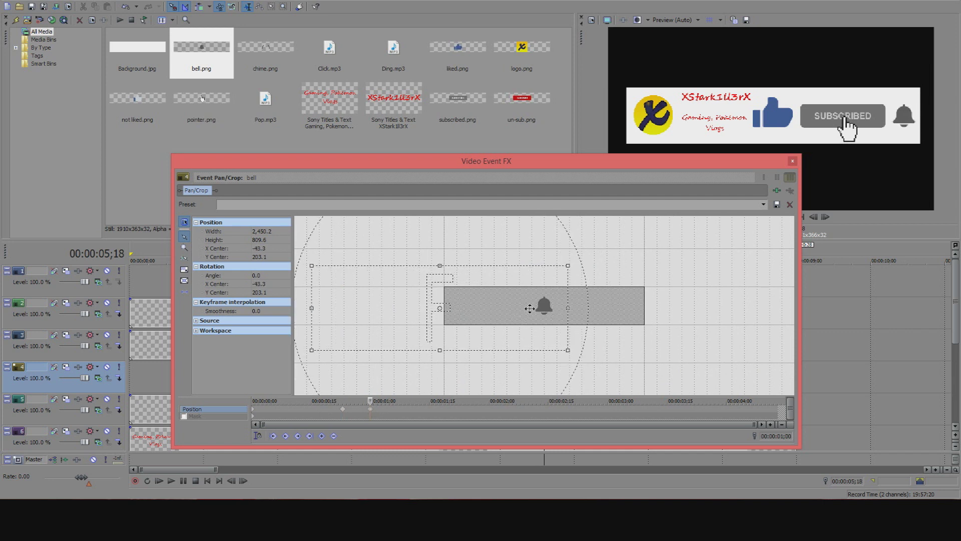
left_click(793, 161)
Play the banner from the start of the bell event at 00:00:04;17 to review the bell's new stopping position
left_click(494, 378)
left_click(467, 376)
left_click(753, 217)
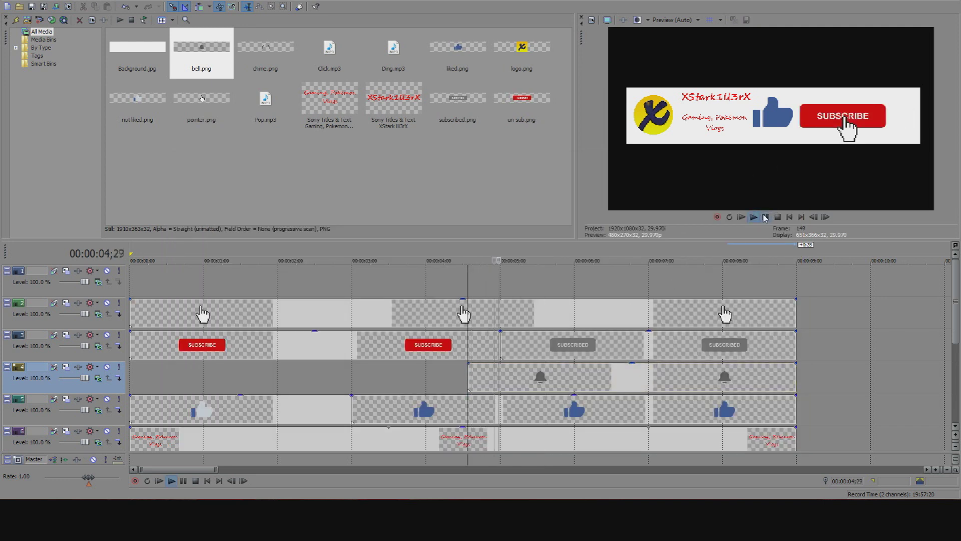
left_click(766, 217)
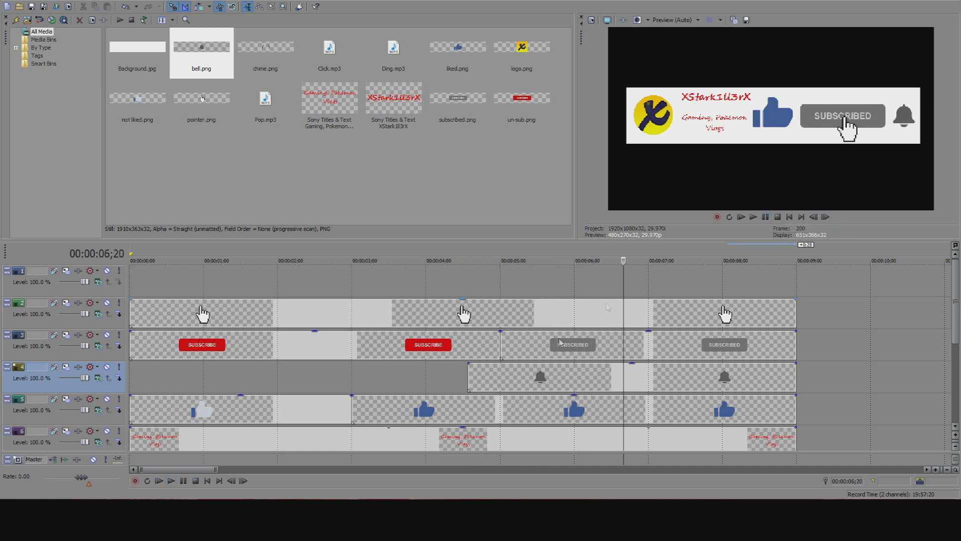
Compare the bell's slide-in with the pointer's position at several points between about 00:00:04;12 and 00:00:06;00
left_click(533, 378)
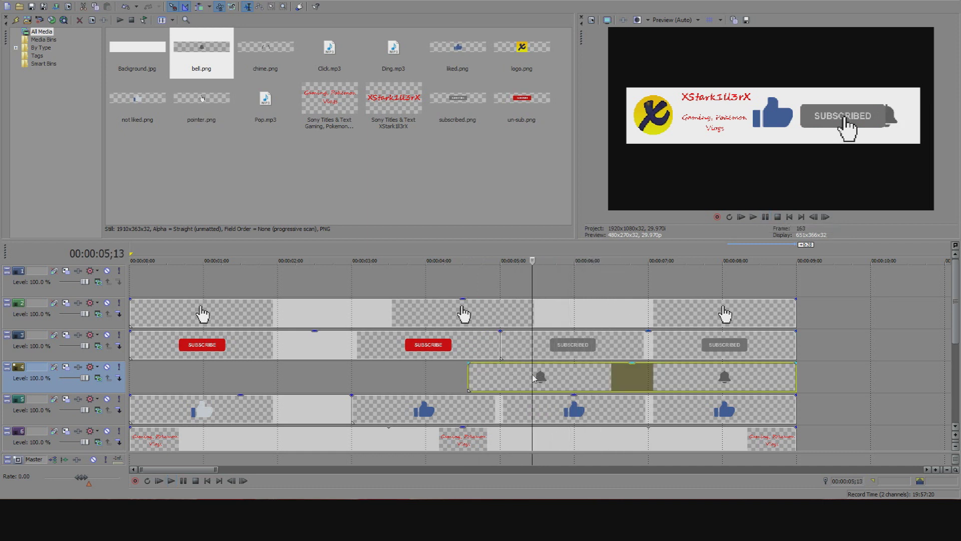
left_click(557, 379)
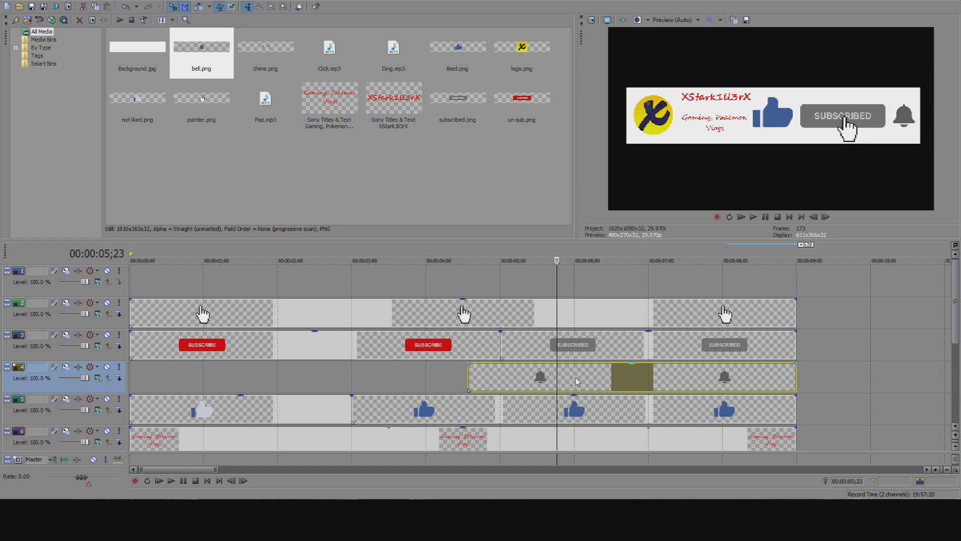
left_click(576, 382)
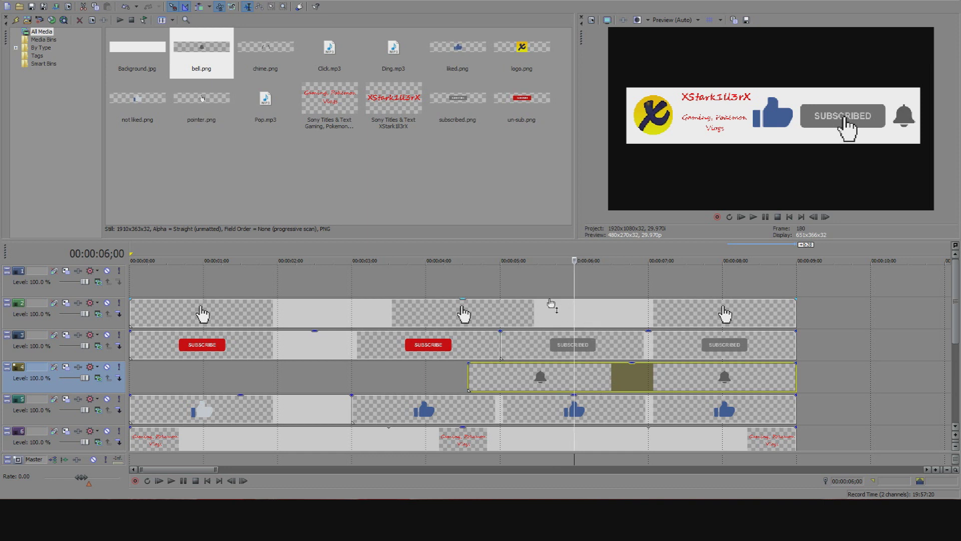
left_click(498, 322)
left_click(457, 323)
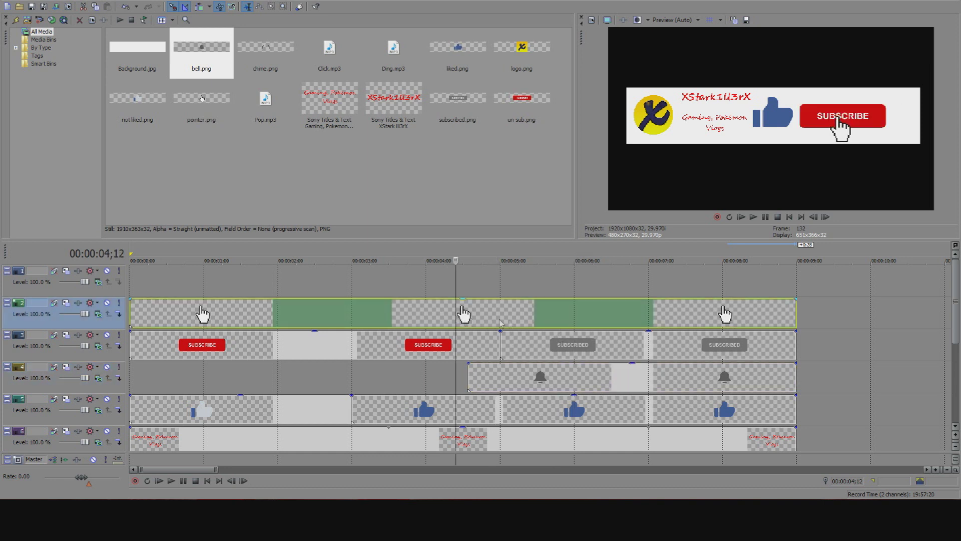
left_click(525, 323)
left_click(485, 320)
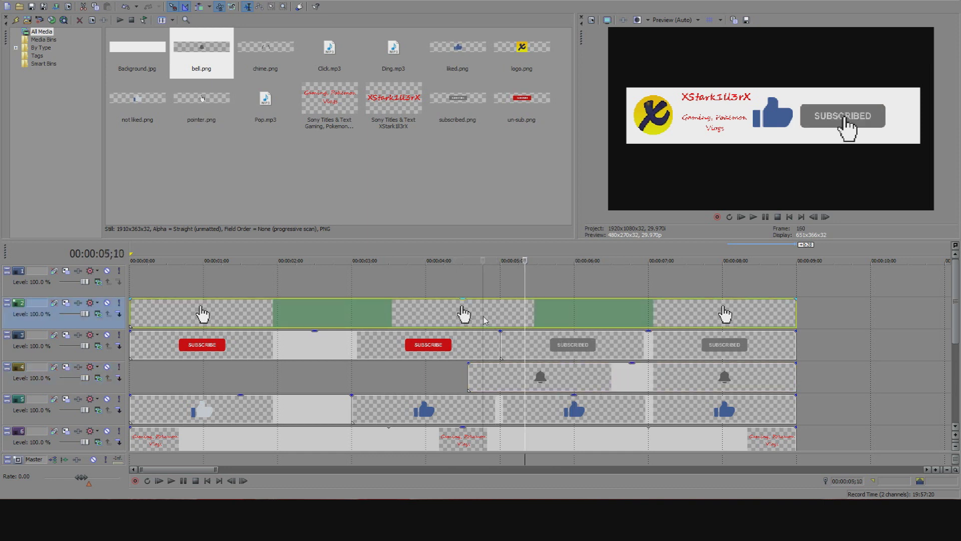
Copy the pointer's 5-second pan/crop keyframe, paste it further along, and shift the copy to 00:00:05;18
left_click(576, 283)
right_click(579, 325)
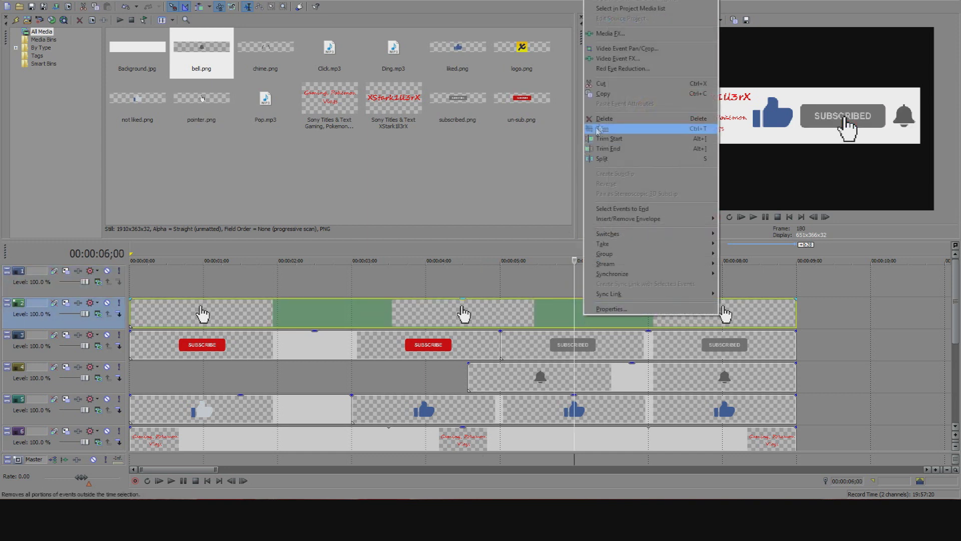
left_click(630, 50)
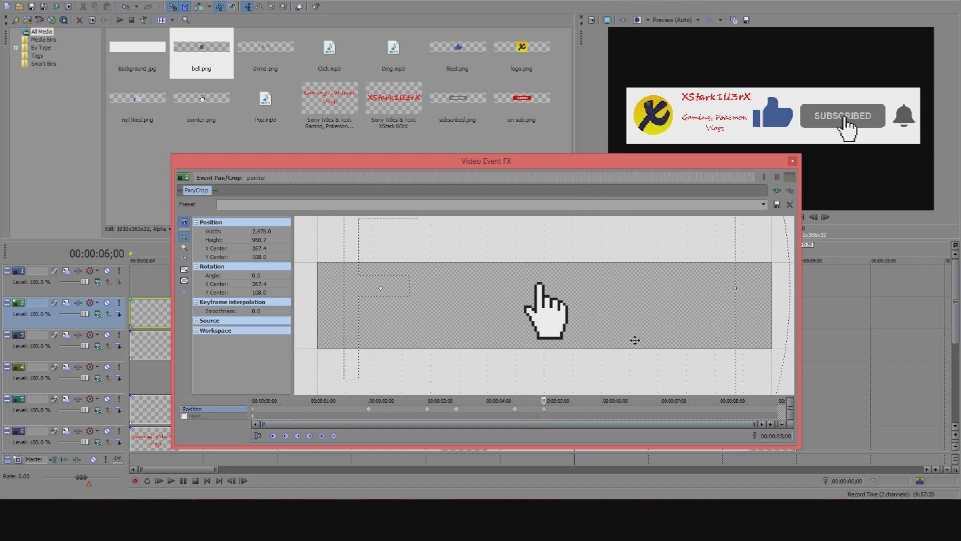
scroll(635, 340, "down", 3)
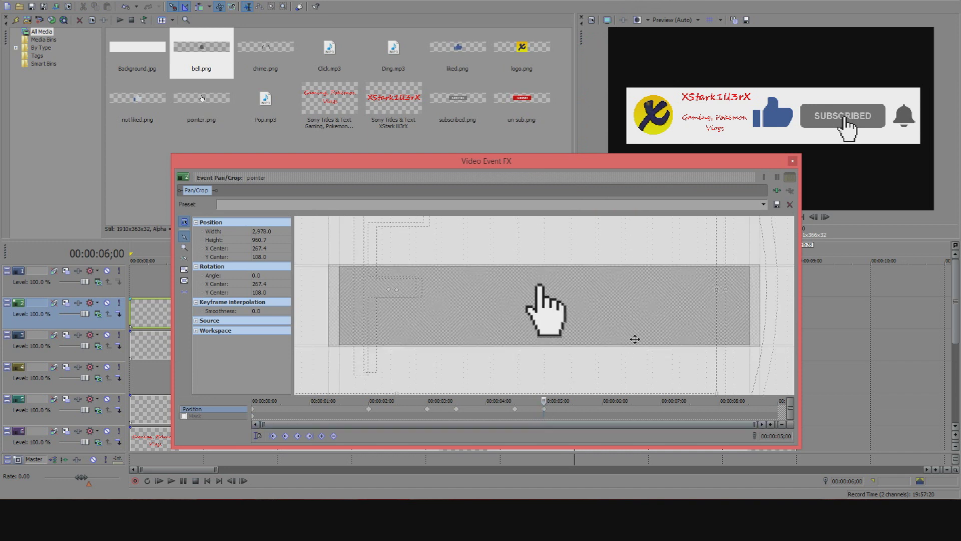
right_click(546, 413)
left_click(573, 321)
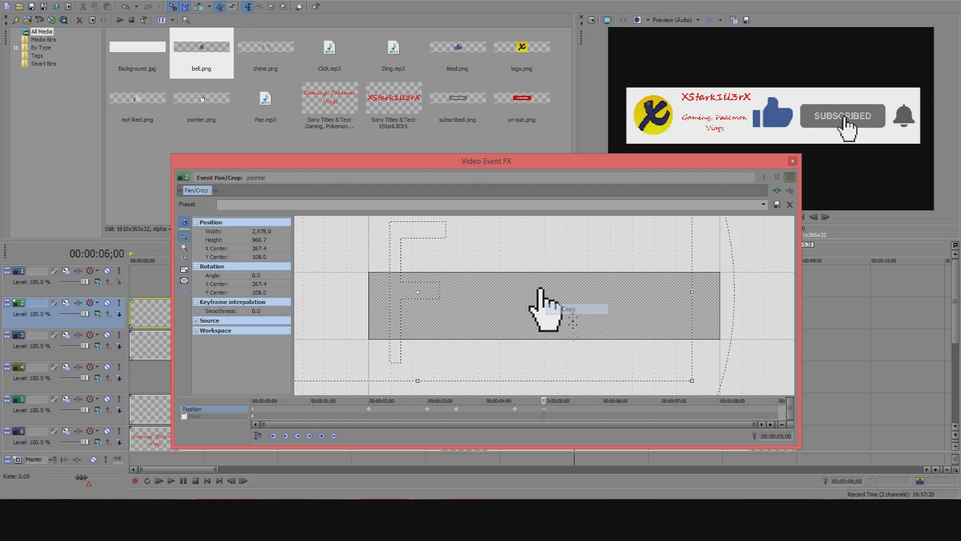
left_click(584, 411)
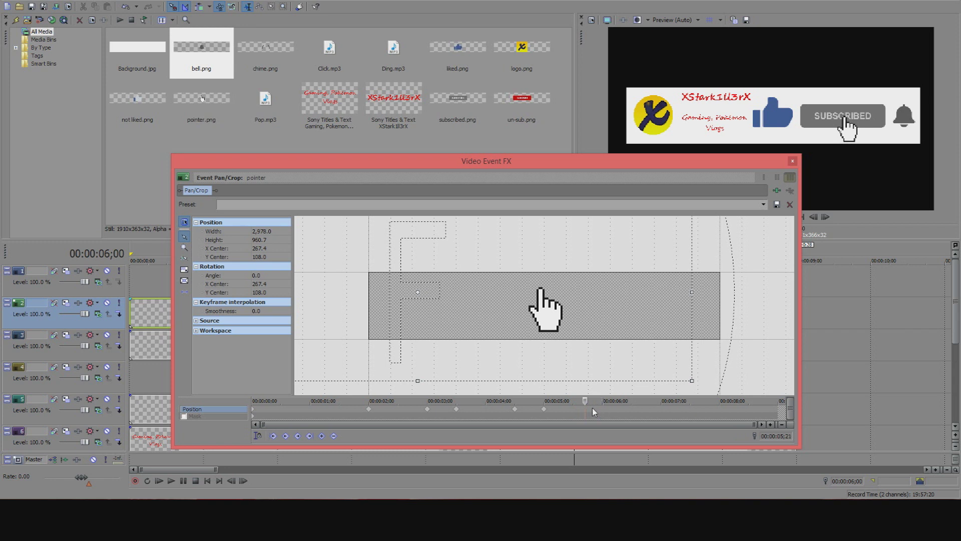
right_click(593, 410)
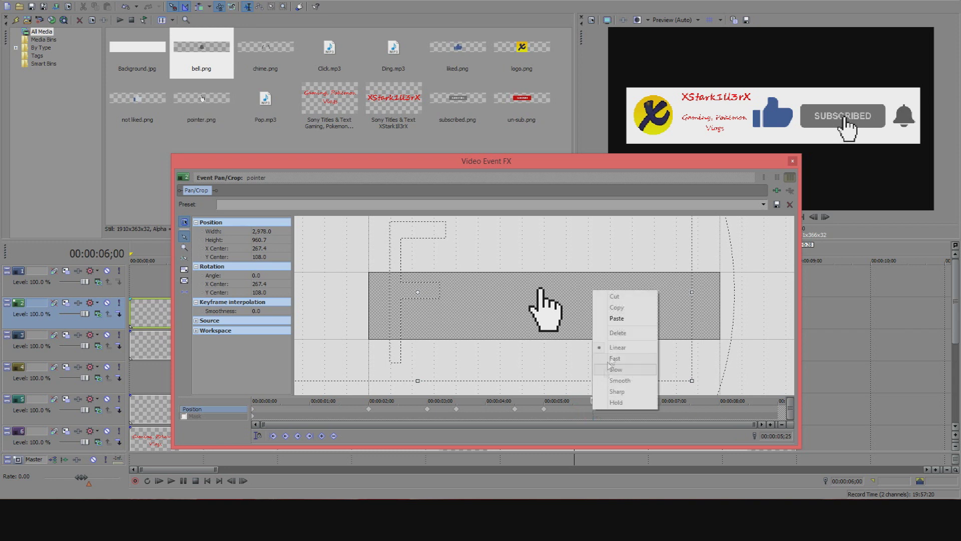
left_click(618, 319)
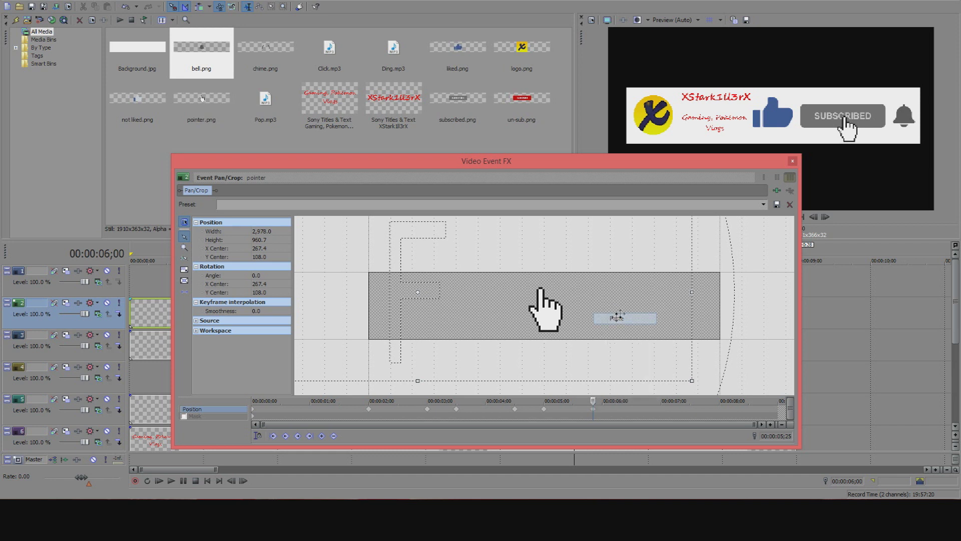
left_click_drag(593, 410, 578, 411)
left_click(579, 410)
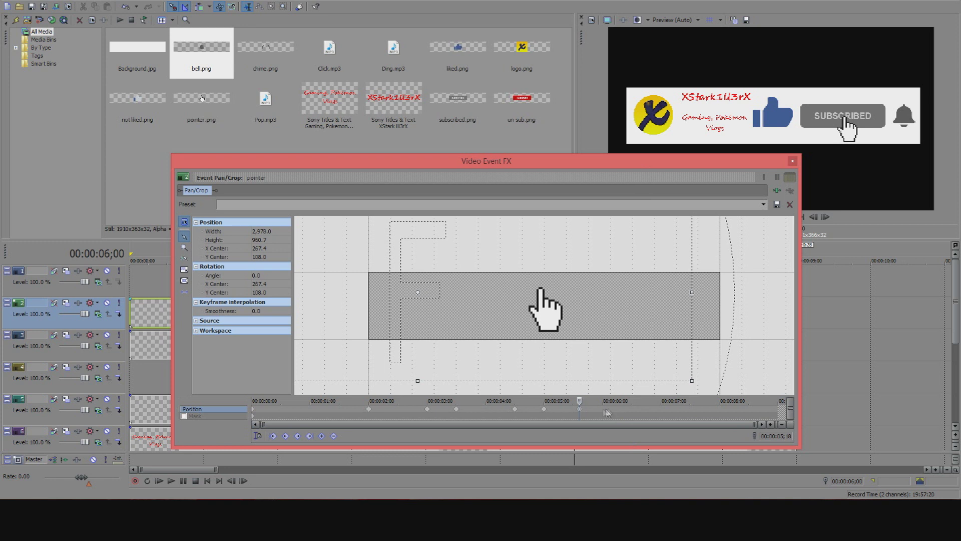
Shift the pointer's last pan/crop keyframe to 00:00:05;22 and, at 00:00:06;15, move the frame to about X -1,312 so the pointer reaches the bell
mouse_move(580, 409)
left_mouse_down()
mouse_move(568, 411)
mouse_move(588, 414)
left_mouse_up()
left_click(633, 409)
left_click_drag(604, 315, 311, 320)
scroll(311, 320, "down", 5)
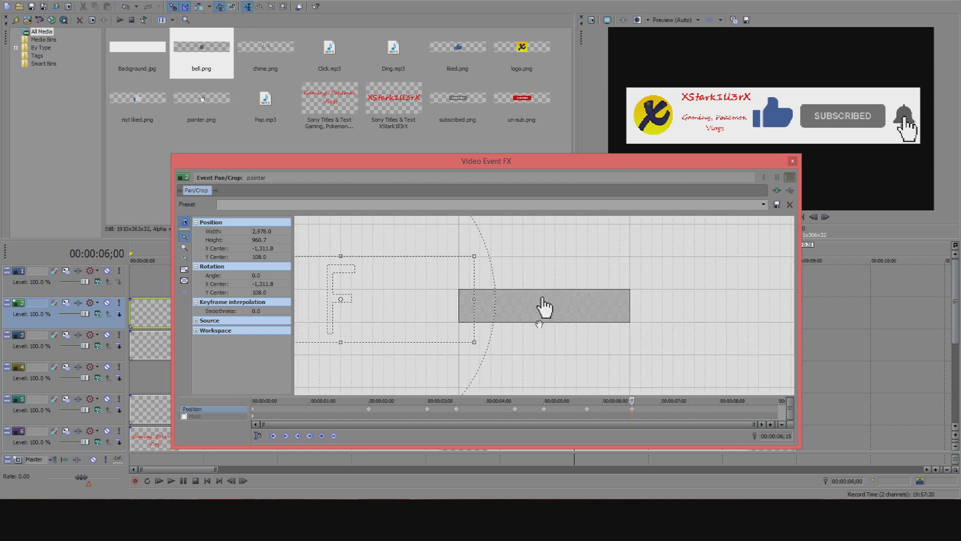
scroll(540, 323, "up", 5)
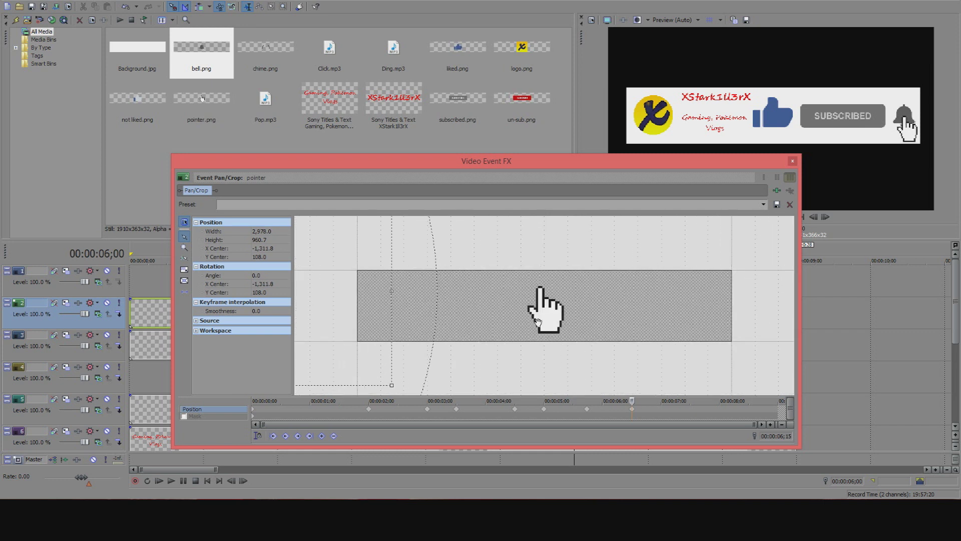
Copy the pointer's 00:00:06;15 pan/crop keyframe and paste it at 00:00:07;00
right_click(635, 412)
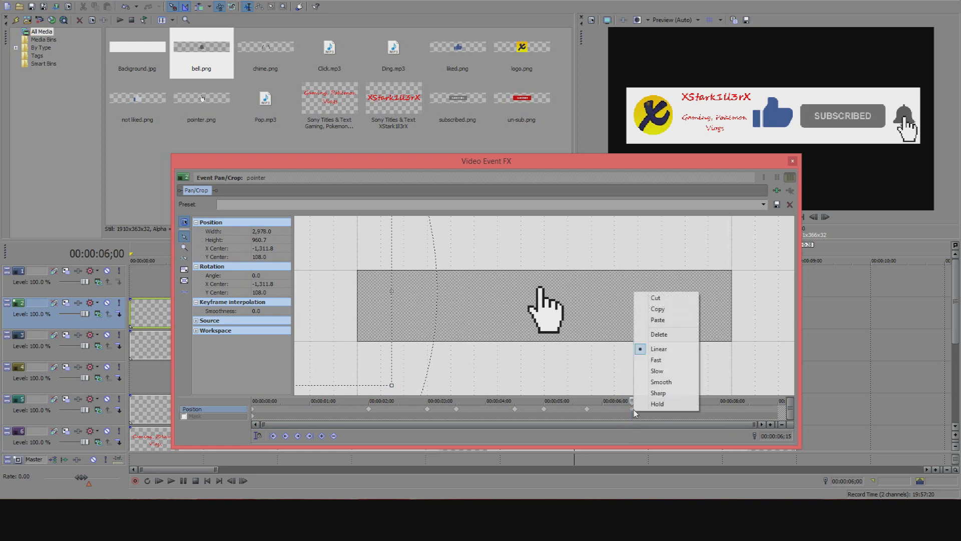
left_click(658, 310)
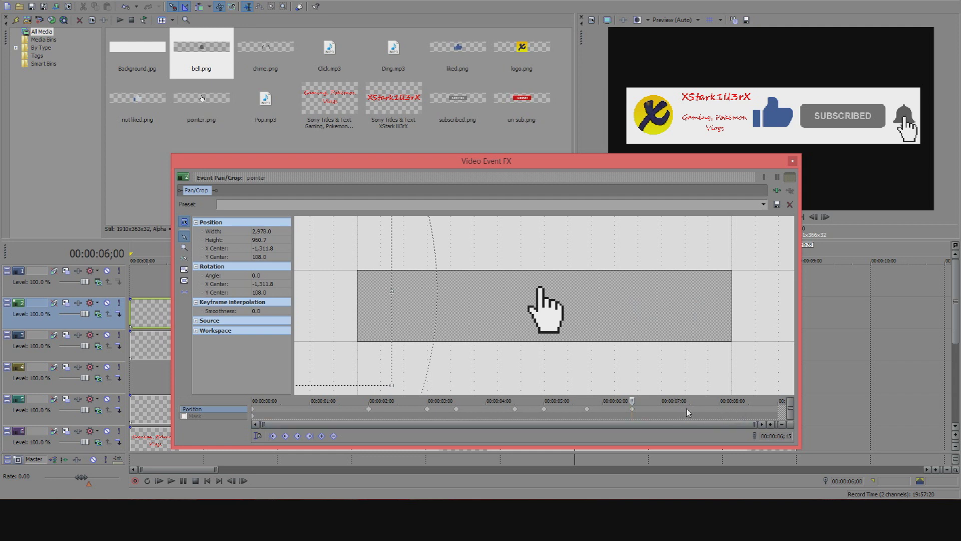
right_click(663, 409)
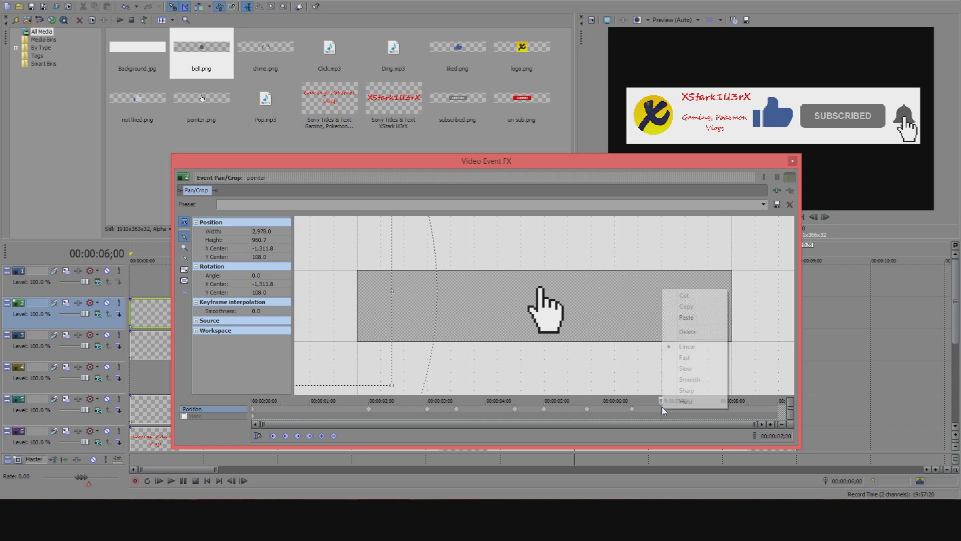
left_click(704, 321)
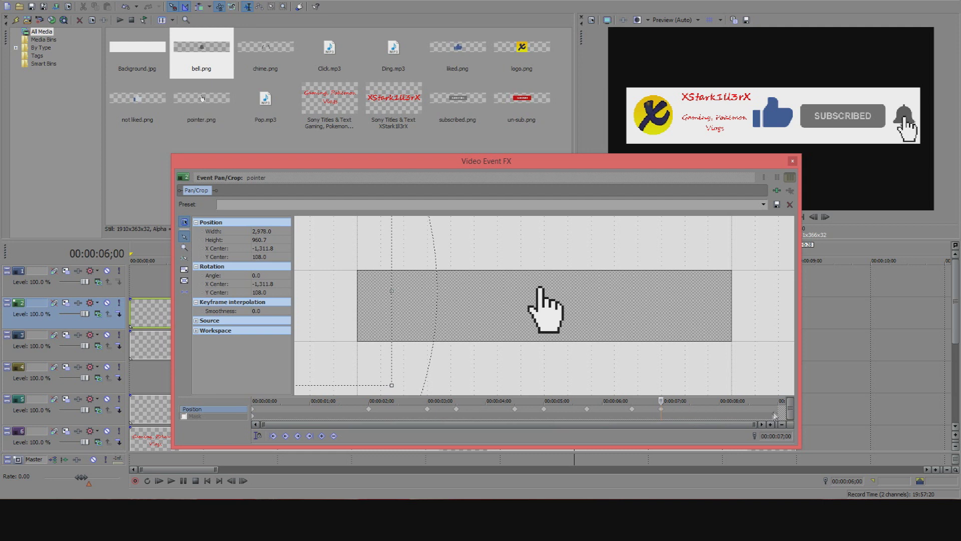
At 00:00:07;15, move the pointer's frame to about X -2,088 so the pointer leaves the banner
left_click(691, 412)
left_click_drag(600, 316, 596, 314)
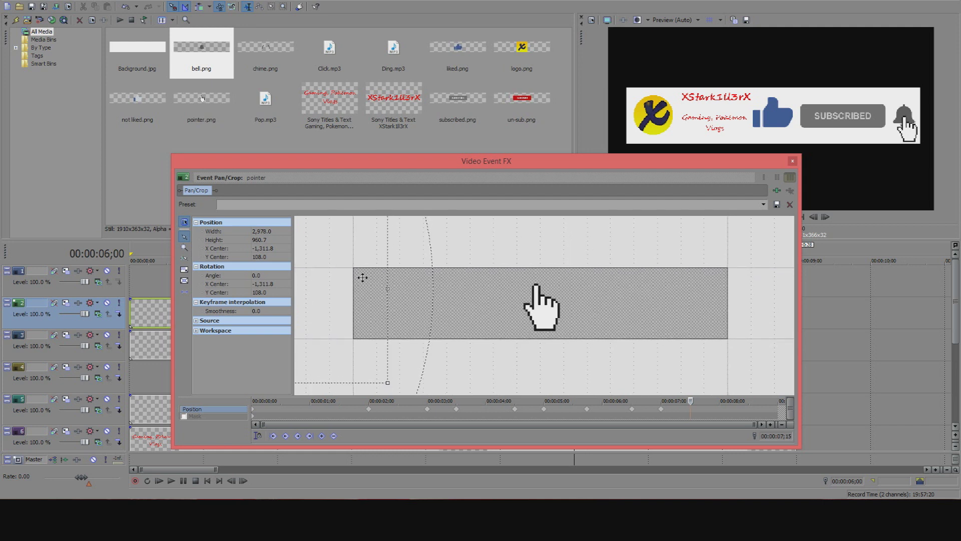
left_click_drag(373, 309, 221, 258)
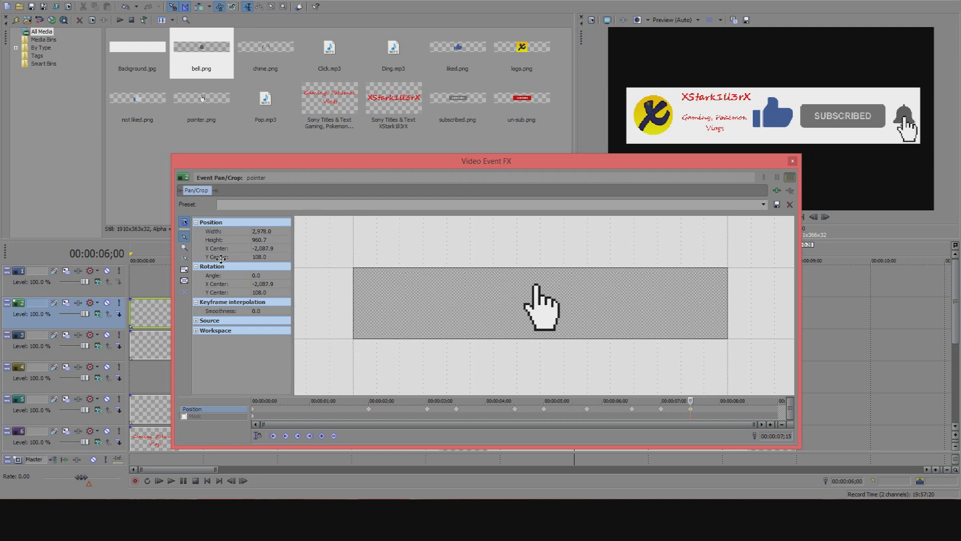
Play the banner from 00:00:05;13 and review the pointer's move to the bell around 00:00:06;03
left_click_drag(638, 164, 658, 408)
left_click(605, 345)
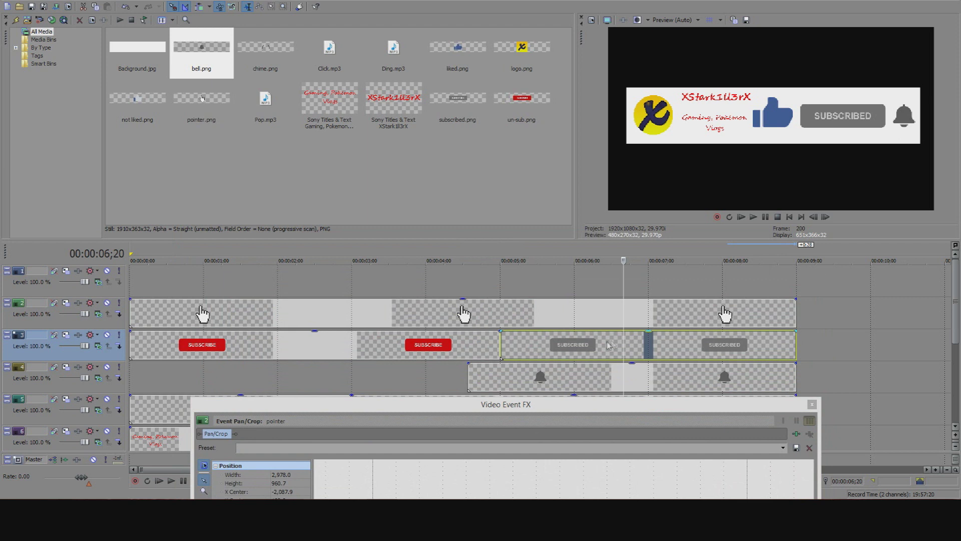
left_click(591, 344)
left_click(586, 344)
left_click(532, 339)
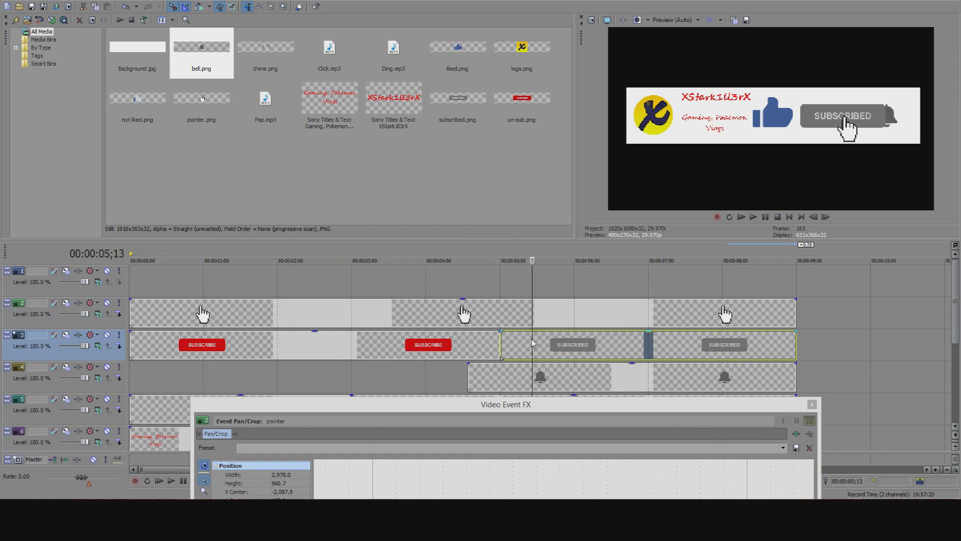
left_click(755, 218)
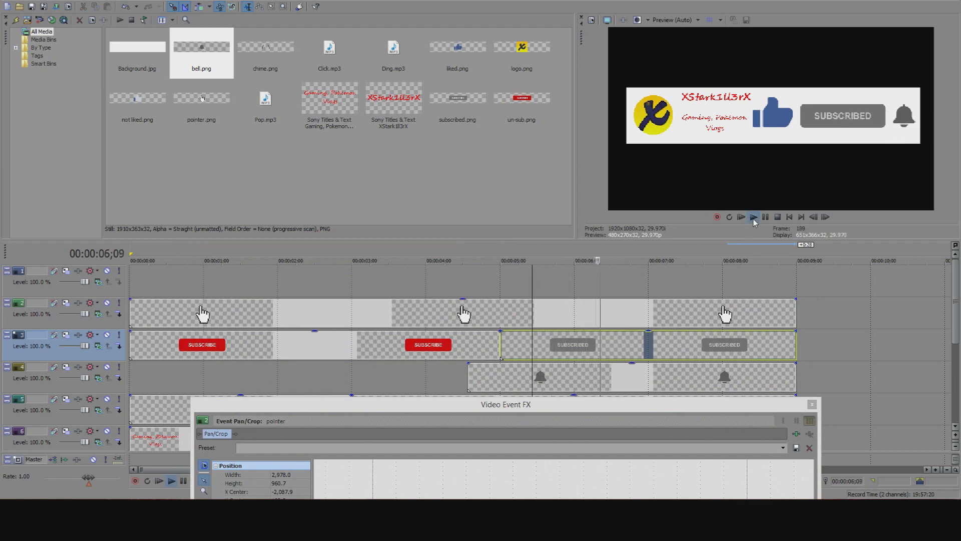
left_click(779, 218)
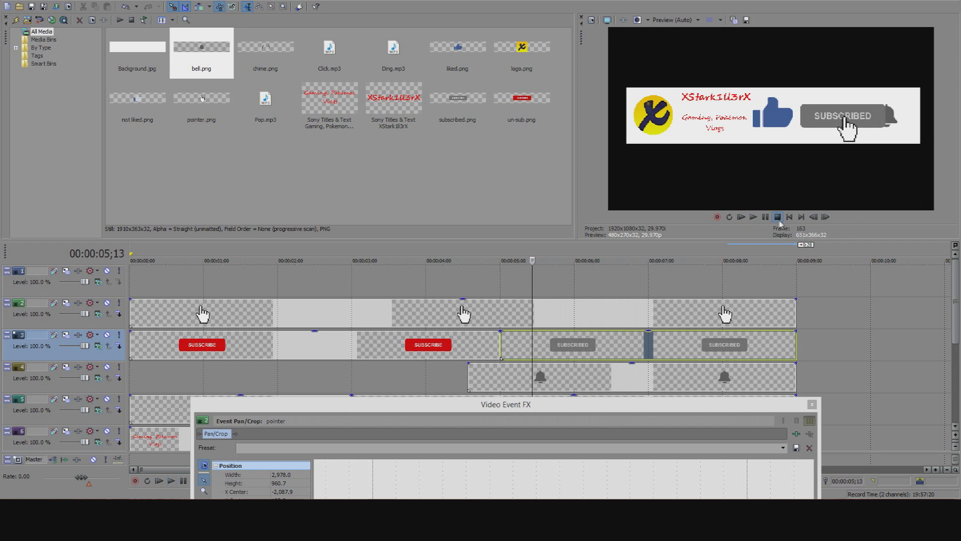
left_click(599, 316)
left_click(583, 319)
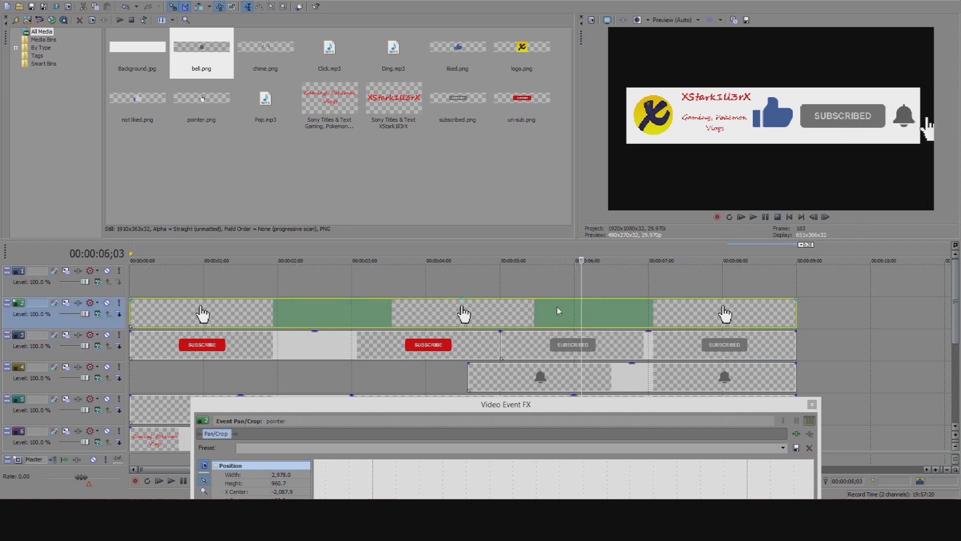
left_click(559, 311)
Delete the pointer's pan/crop keyframe at 00:00:07;15 and return to the one at 00:00:07;00
left_click_drag(532, 409, 453, 175)
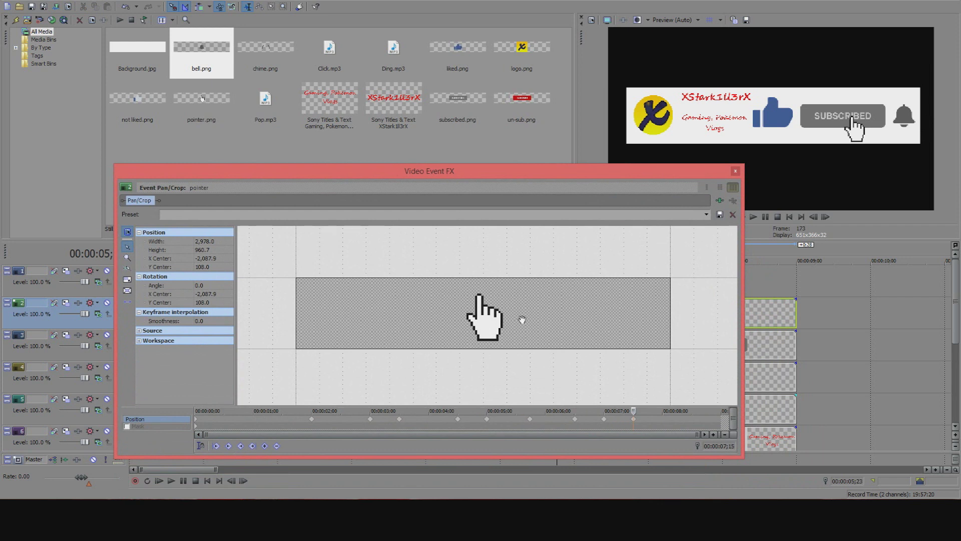
scroll(522, 319, "down", 5)
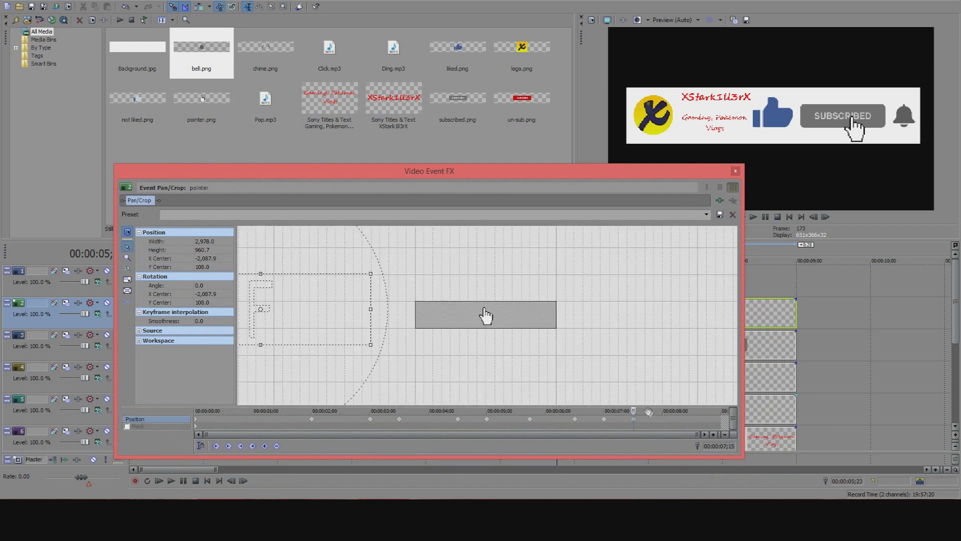
key("Delete")
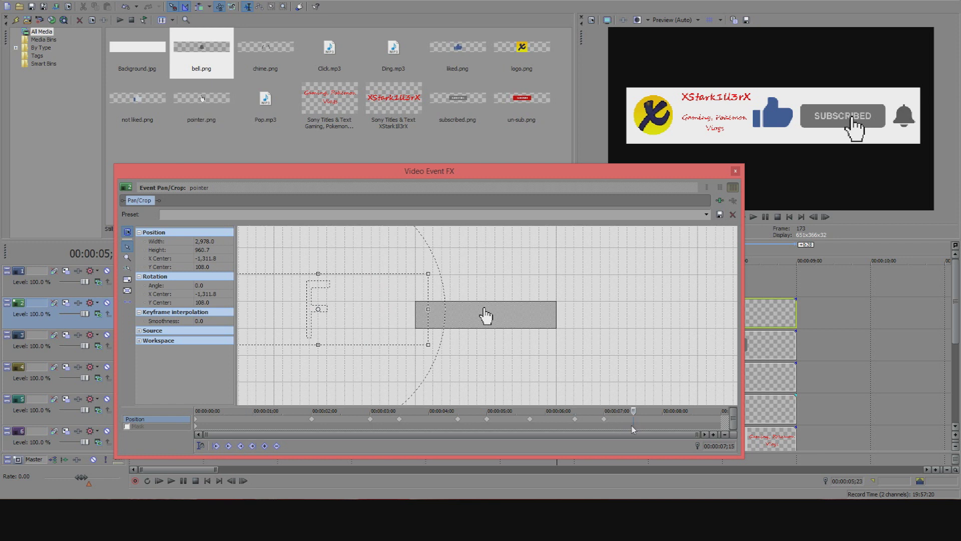
key("Home")
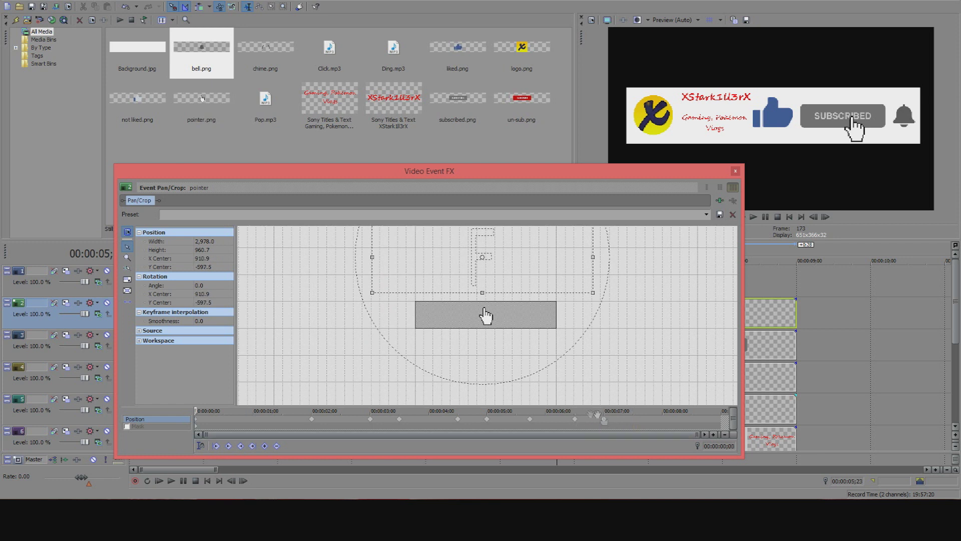
left_click(604, 420)
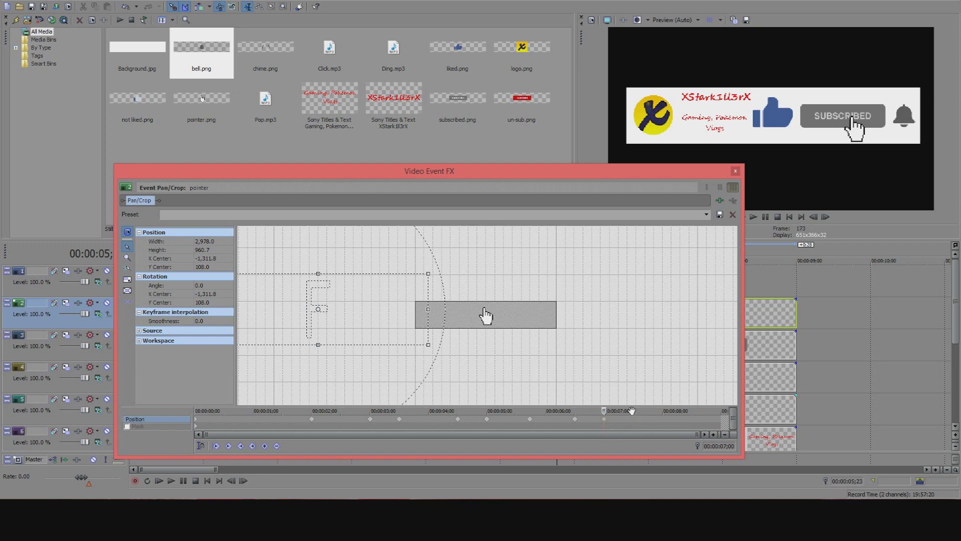
Compare the bell's position with the pointer's at 00:00:05;16 and 00:00:05;19
left_click_drag(653, 171, 666, 361)
left_click(540, 319)
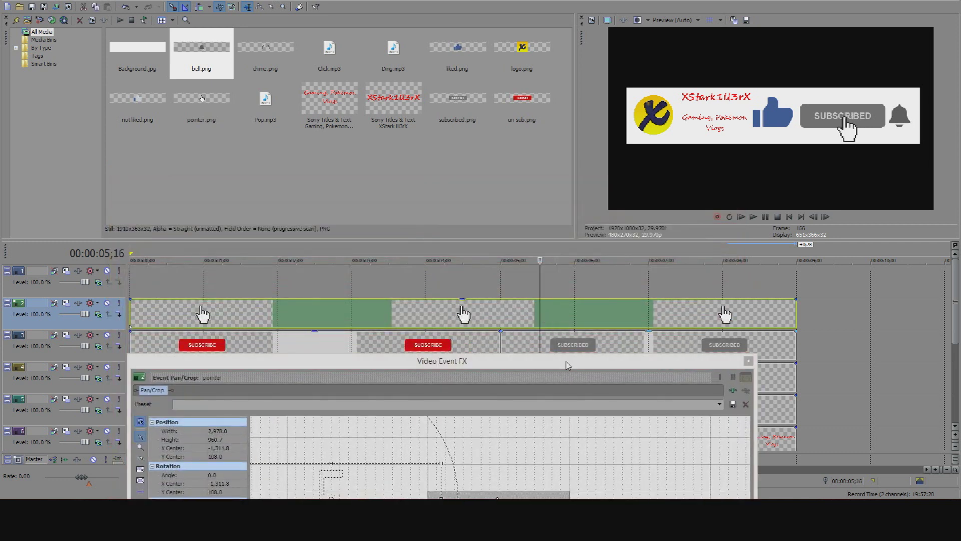
left_click_drag(567, 365, 546, 379)
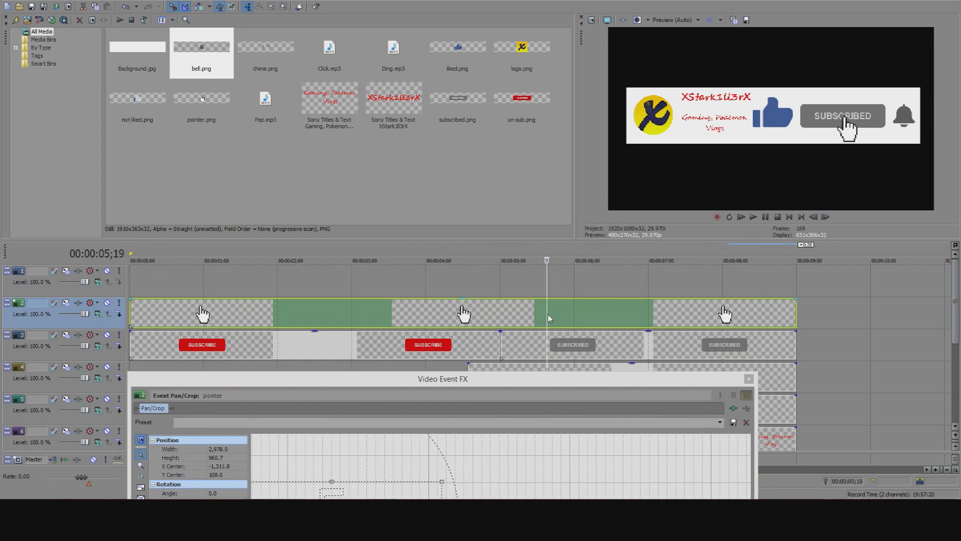
left_click_drag(543, 380, 527, 215)
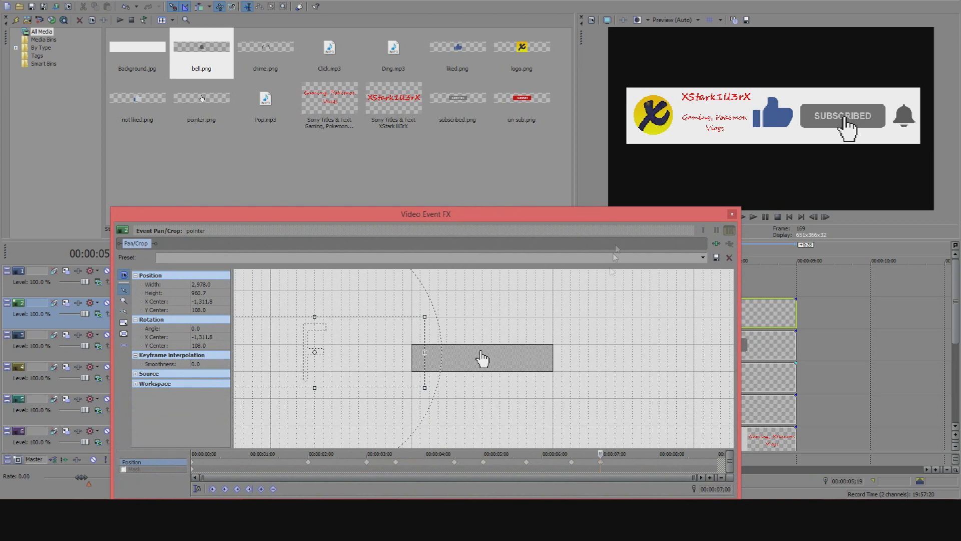
left_click_drag(629, 218, 606, 160)
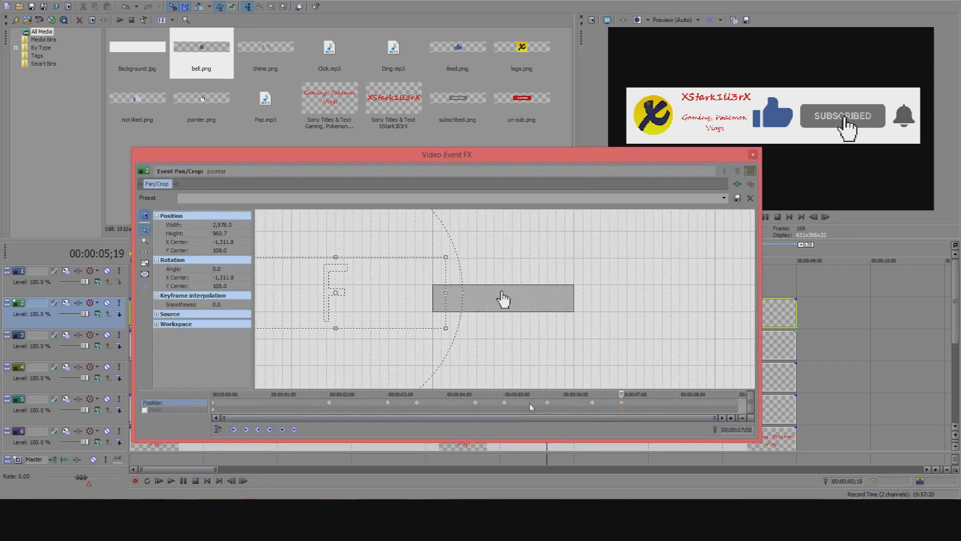
Remove the pointer's copied pan/crop keyframe at 00:00:07;00
left_click(547, 406)
left_click(593, 404)
left_click(819, 292)
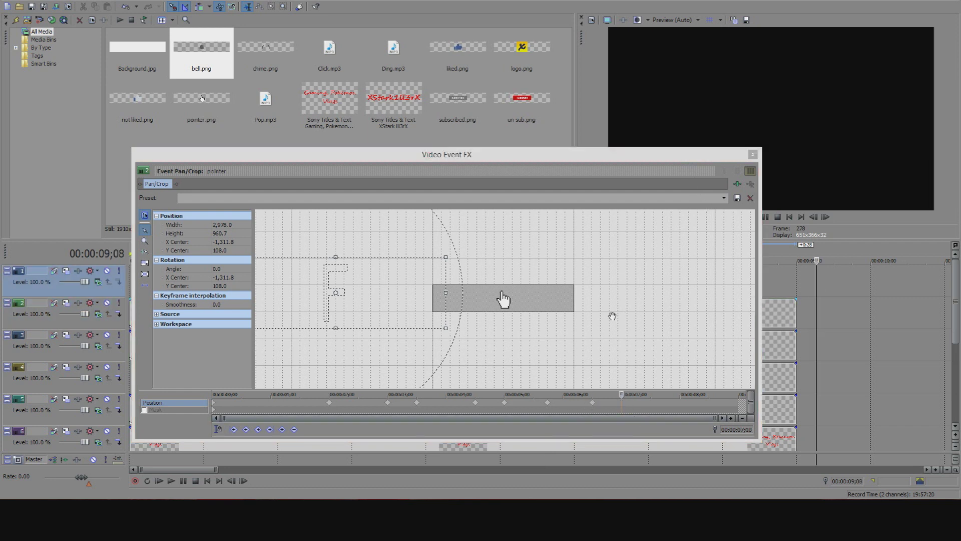
Play the banner from 00:00:05;07 to check the timing of the pointer's move to the bell
left_click_drag(612, 155, 658, 368)
left_click(517, 314)
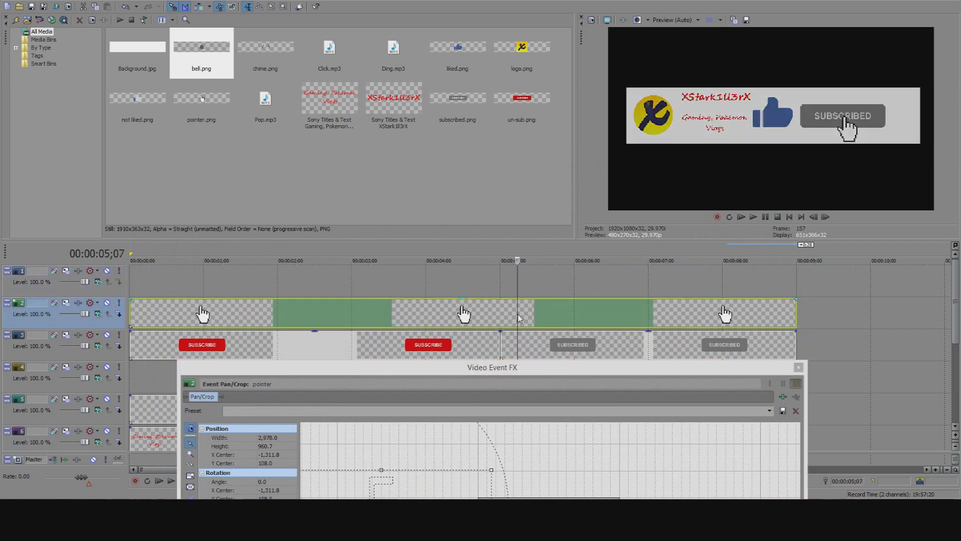
left_click(754, 217)
left_click(766, 216)
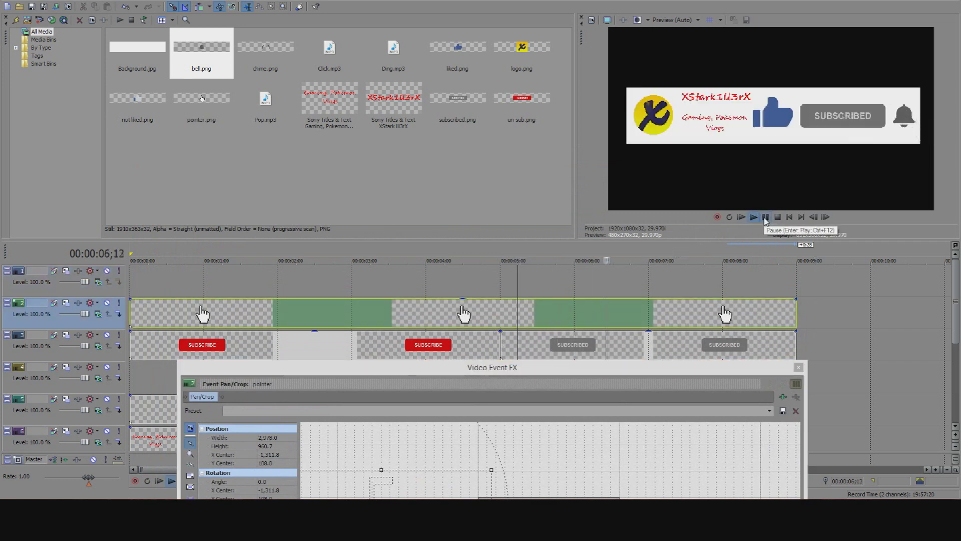
Delete the pointer's pan/crop keyframe at 00:00:06;15 and select the one at 00:00:05;22
left_click_drag(593, 377, 582, 148)
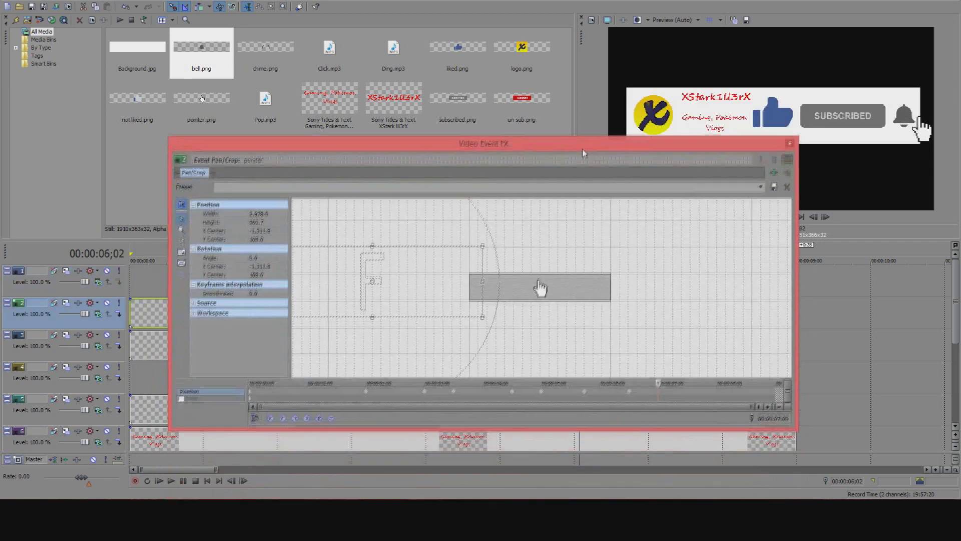
left_click(585, 391)
left_click(632, 391)
key("Delete")
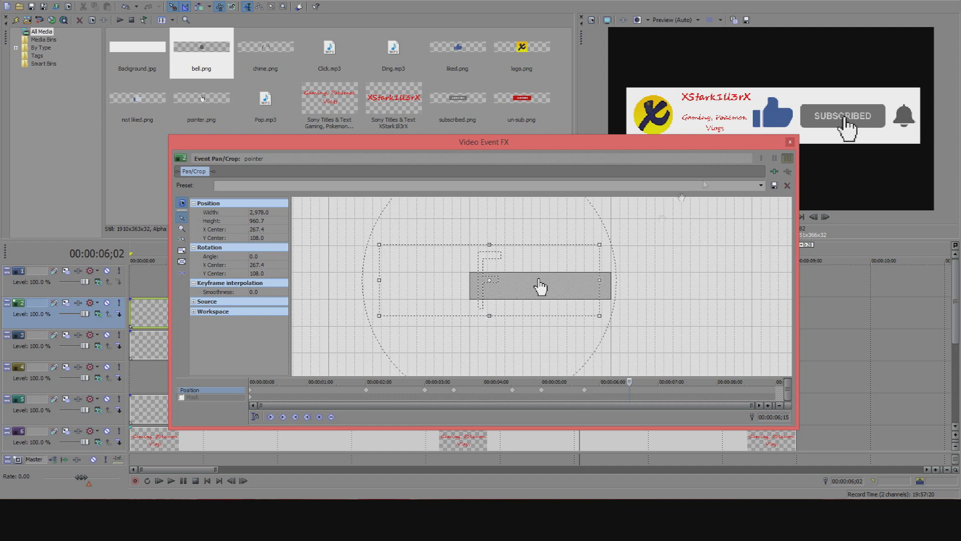
left_click(584, 396)
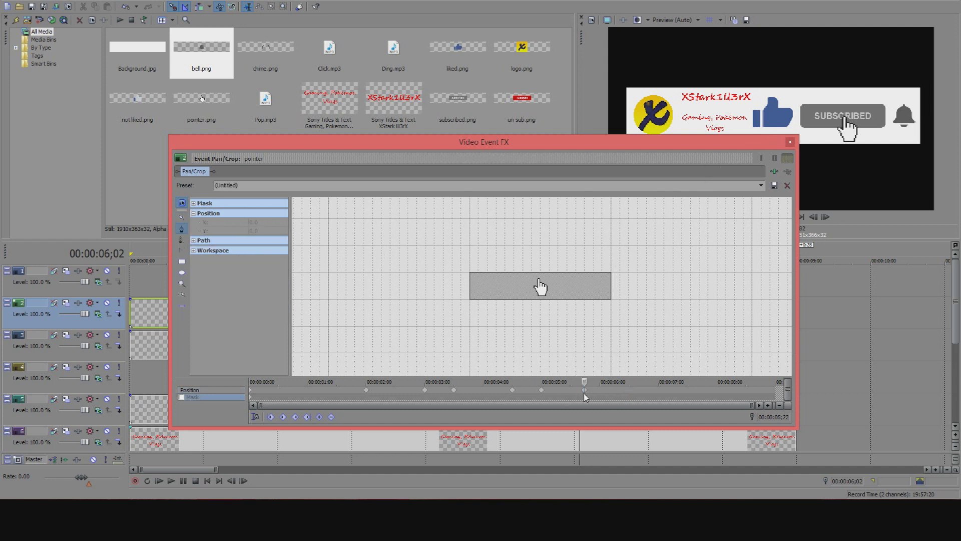
left_click(586, 390)
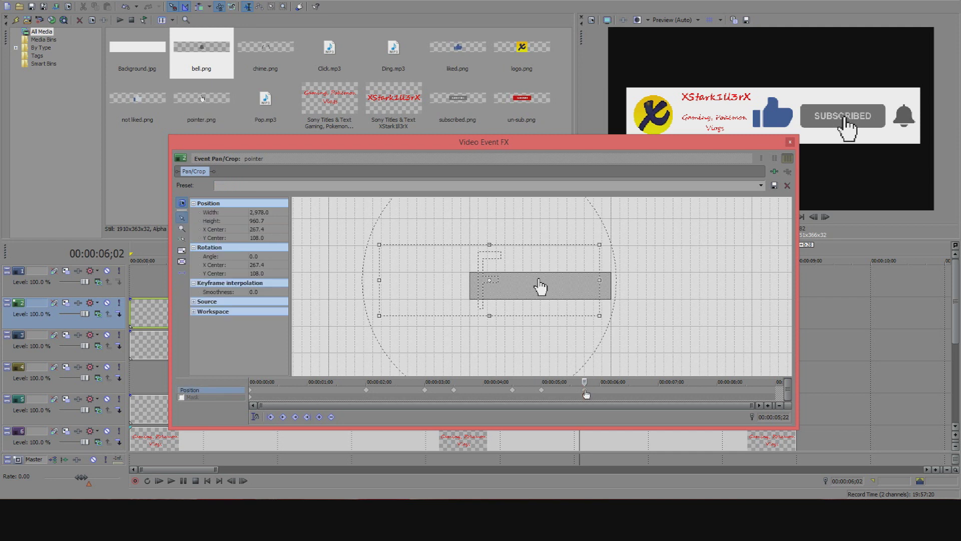
Play the banner and check the bell's slide-in against the resting pointer at 00:00:05;15 and 00:00:05;19
left_click_drag(672, 153, 656, 417)
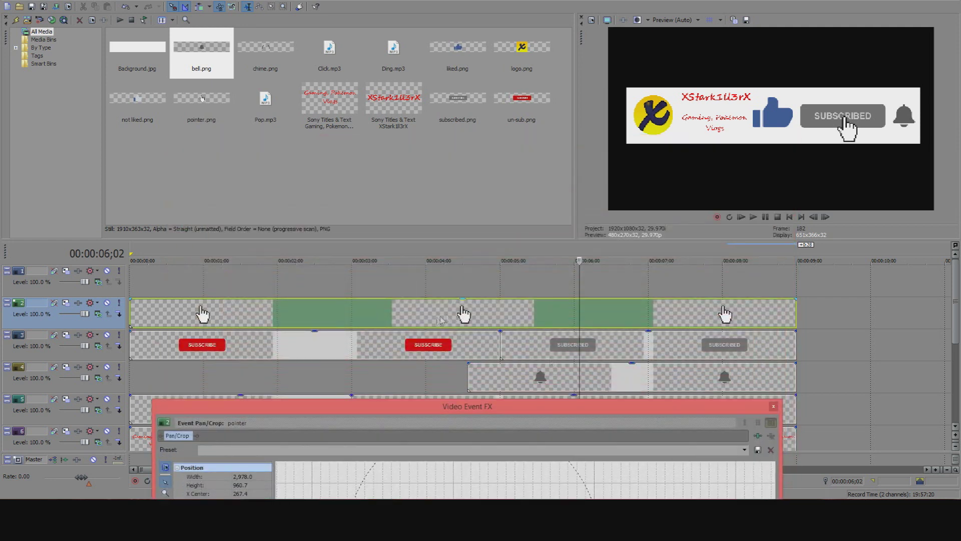
left_click(449, 315)
left_click(753, 216)
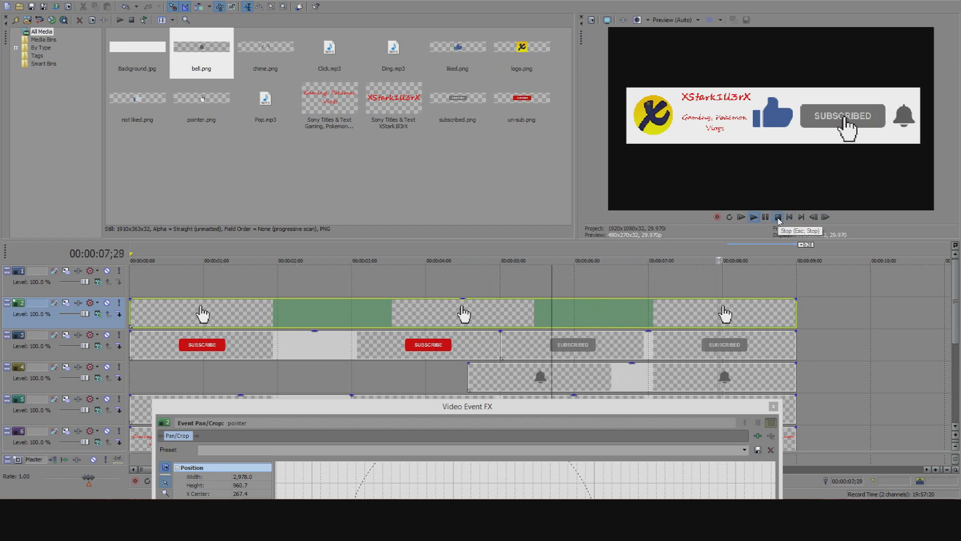
left_click(778, 217)
left_click(524, 320)
left_click(538, 315)
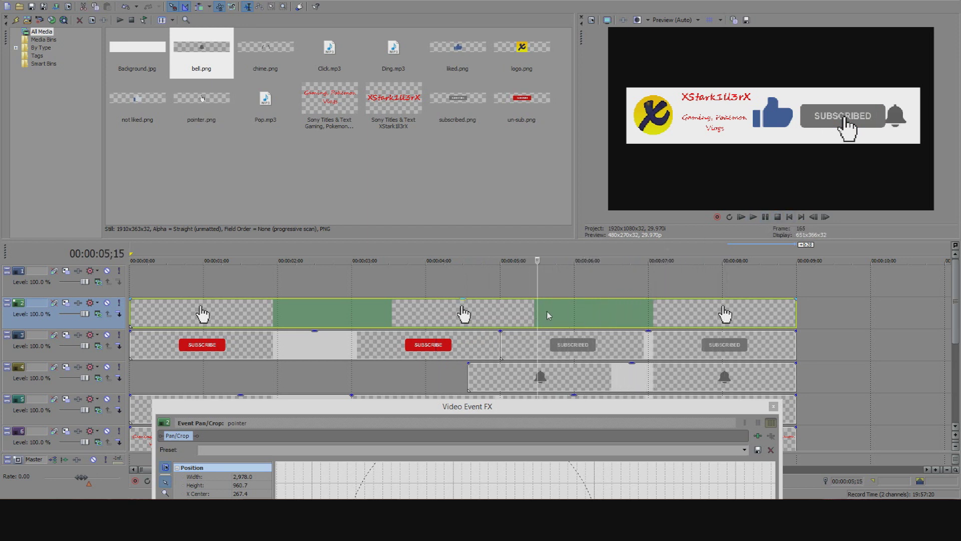
left_click(548, 314)
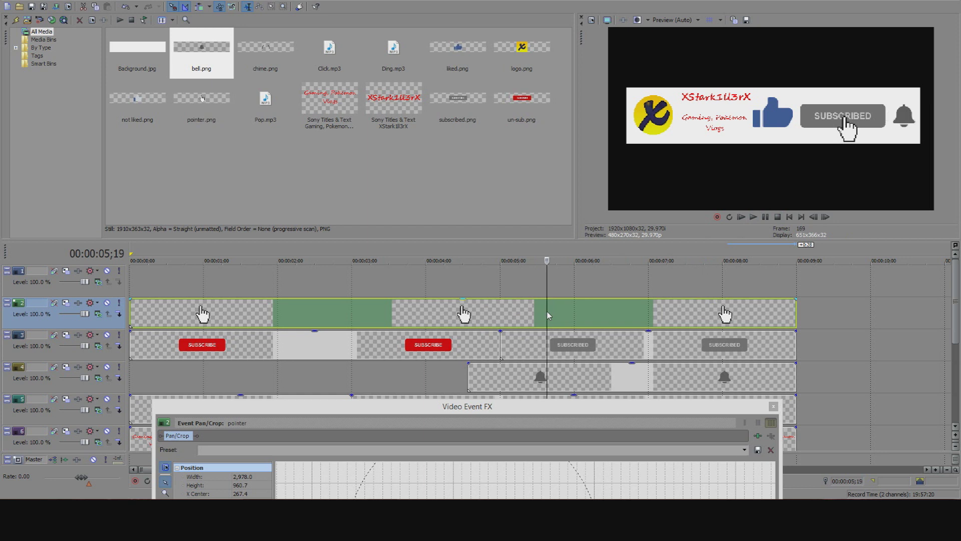
Place the playhead at 00:00:06;00 and shift the pointer's last pan/crop keyframe to about 00:00:06;00
left_click(574, 315)
right_click(575, 315)
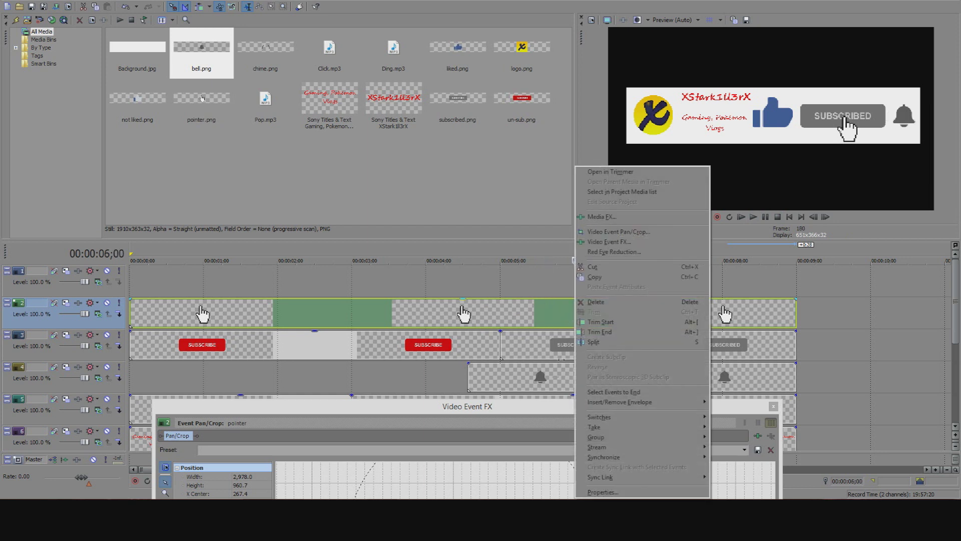
left_click(542, 412)
left_click_drag(547, 412, 503, 125)
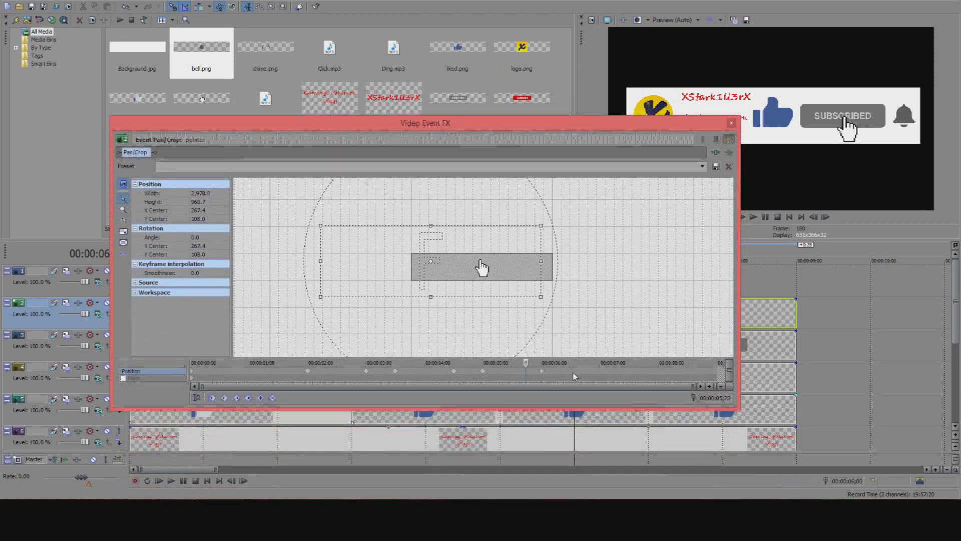
Add a pan/crop keyframe at 00:00:07;00 that moves the pointer onto the bell, with X Center -273.9
left_click(600, 370)
left_click_drag(516, 266, 475, 265)
left_click_drag(626, 129, 626, 338)
left_click(645, 306)
left_click(663, 311)
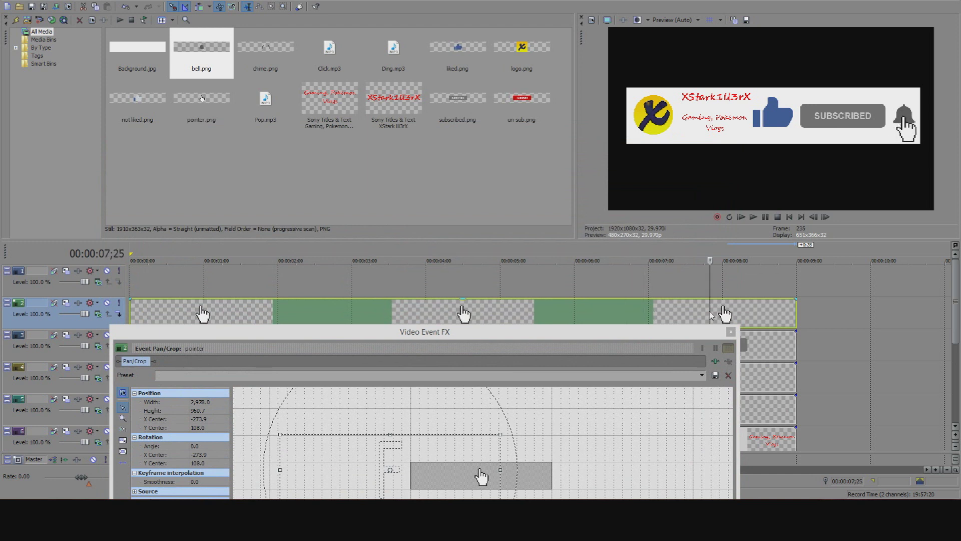
left_click(650, 313)
left_click_drag(620, 333, 564, 124)
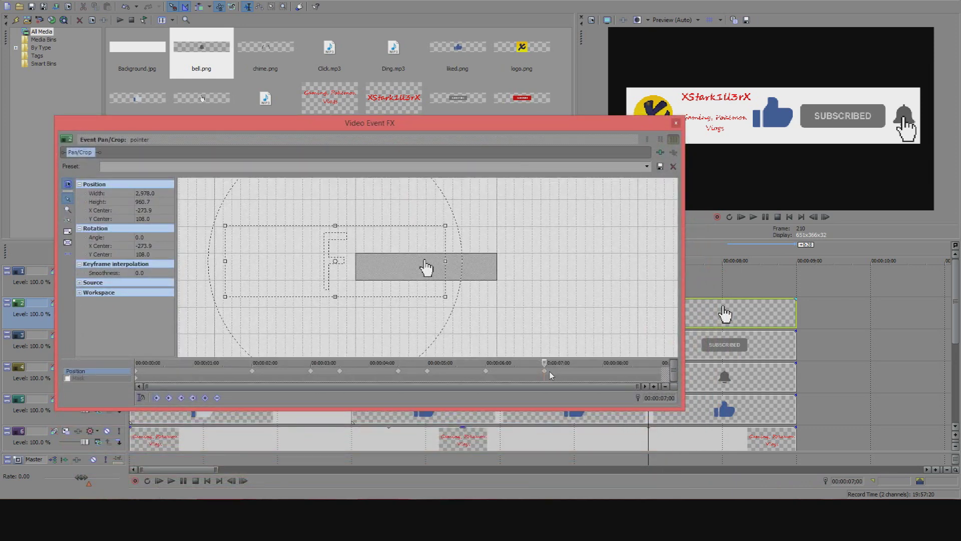
Play and scrub the banner between about 00:00:06;10 and 00:00:07;03 to check the pointer's move onto the bell
left_click(676, 124)
key("space")
left_click(635, 322)
left_click(602, 320)
left_click(620, 319)
left_click(632, 315)
left_click(644, 315)
left_click(656, 314)
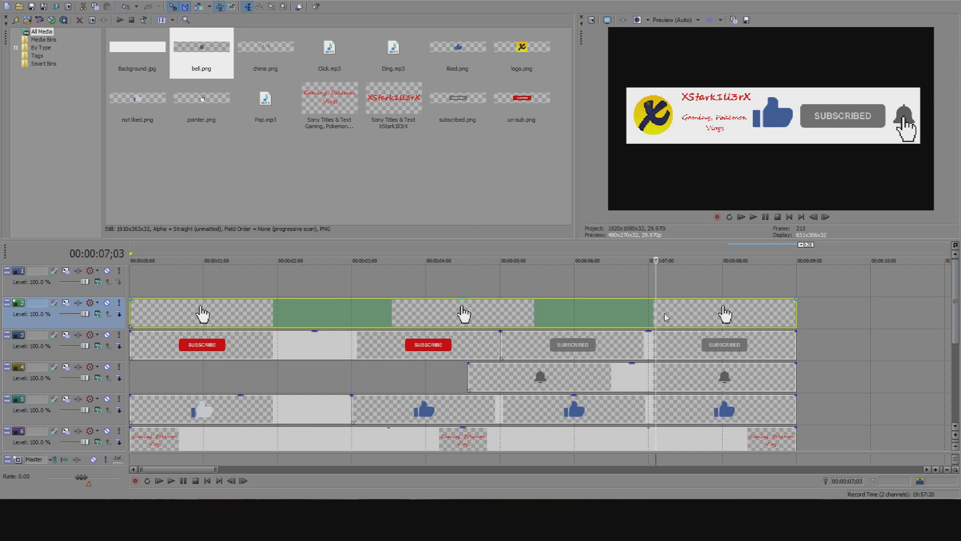
Place chime.png on the empty top track at 00:00:07;07 and trim its end to the banner's end at 00:00:09;00
left_click(666, 317)
left_click_drag(265, 56, 671, 295)
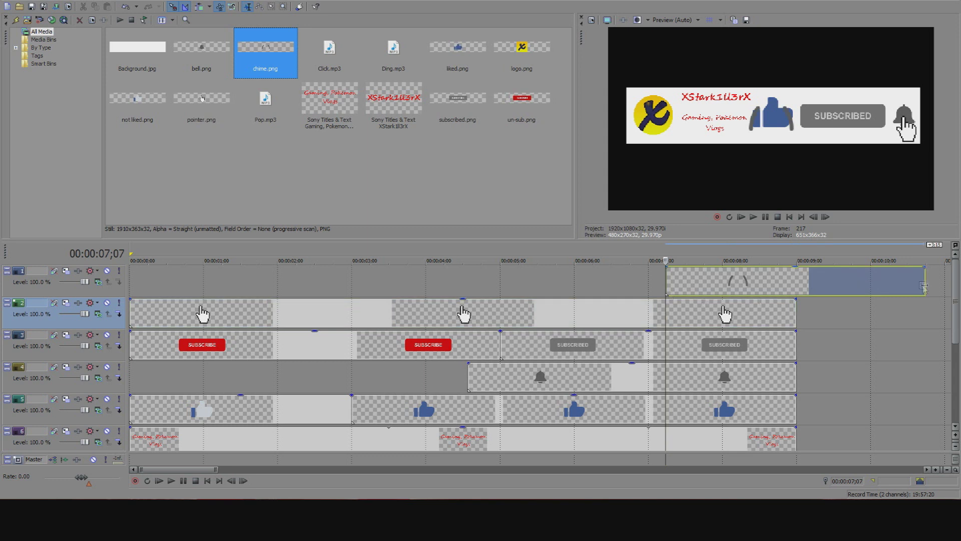
left_click_drag(923, 284, 797, 286)
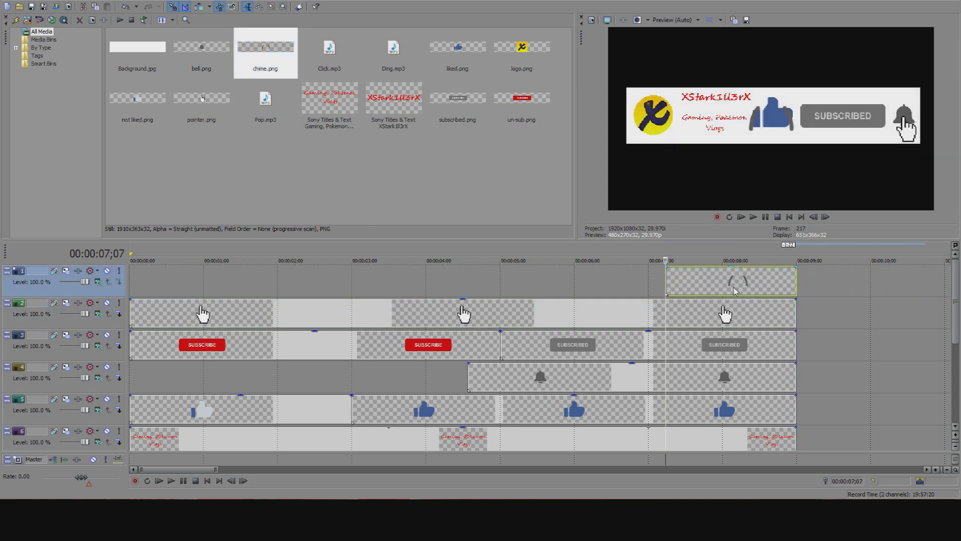
right_click(711, 278)
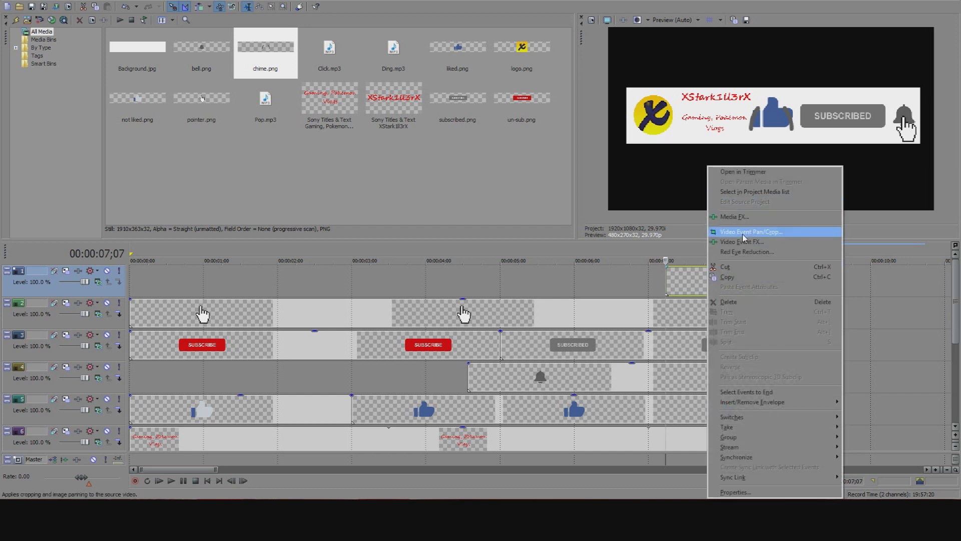
left_click(744, 232)
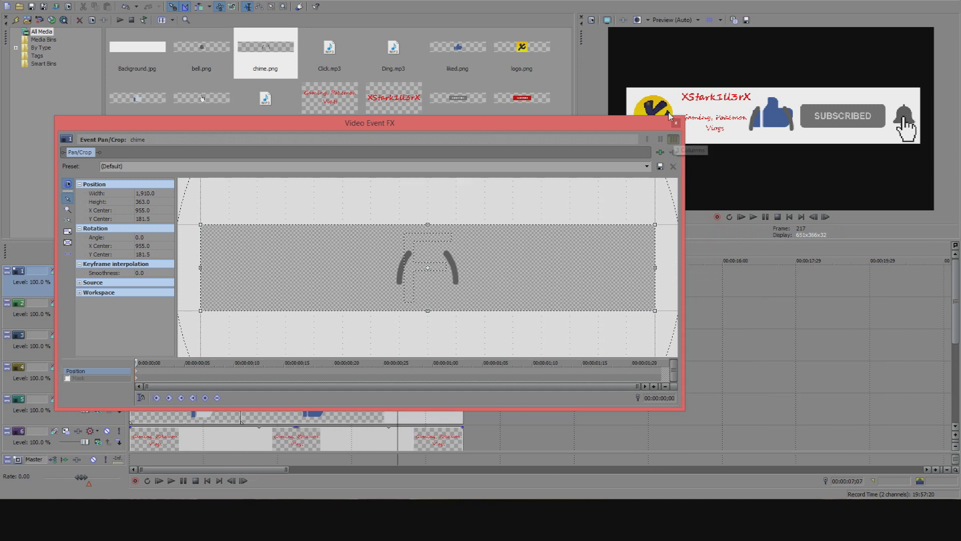
left_click(676, 123)
Scrub the subscribed button and pointer clips between about 00:00:05;02 and 00:00:06;28 to examine when the pointer leaves for the bell
scroll(601, 392, "up", 2)
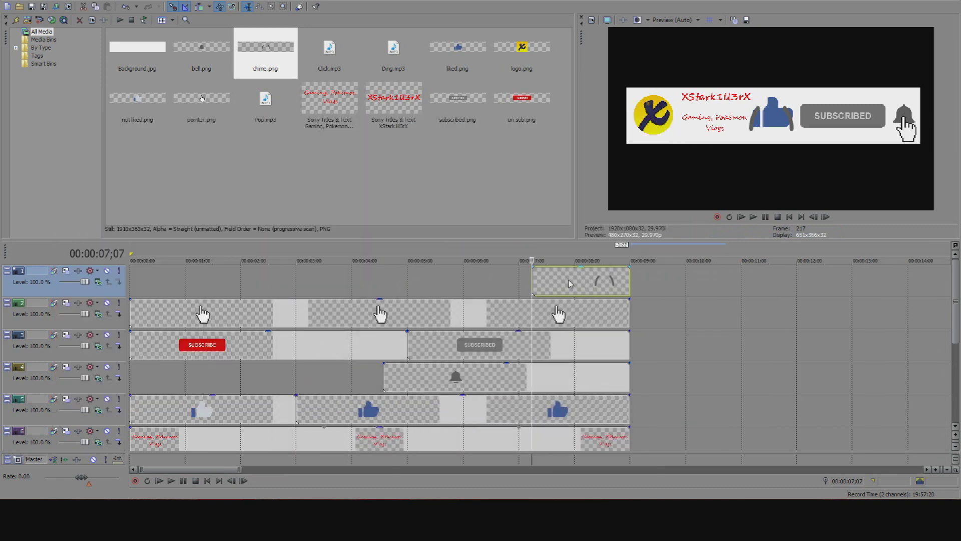
left_click(444, 346)
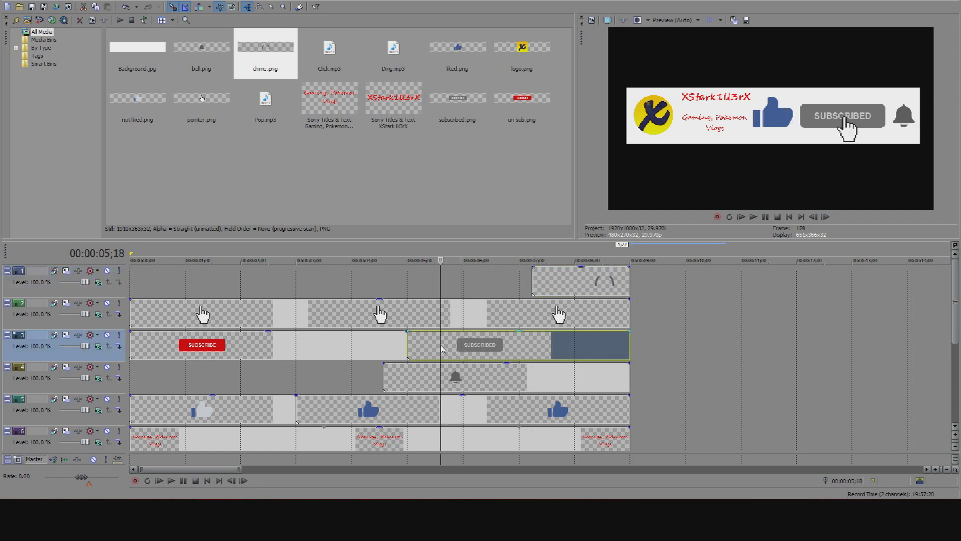
left_click(480, 343)
left_click(446, 344)
left_click(426, 344)
left_click(439, 344)
right_click(451, 346)
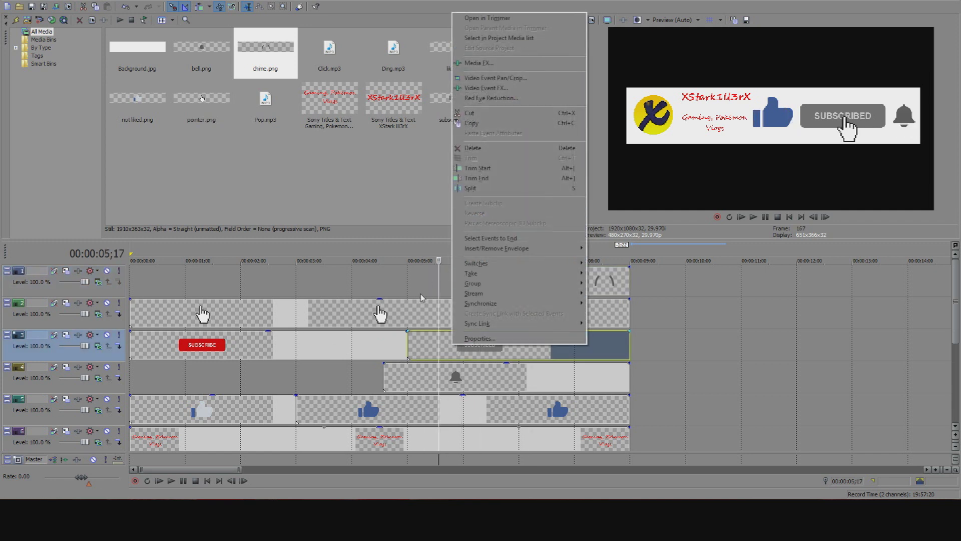
left_click(443, 312)
left_click(475, 316)
left_click(515, 312)
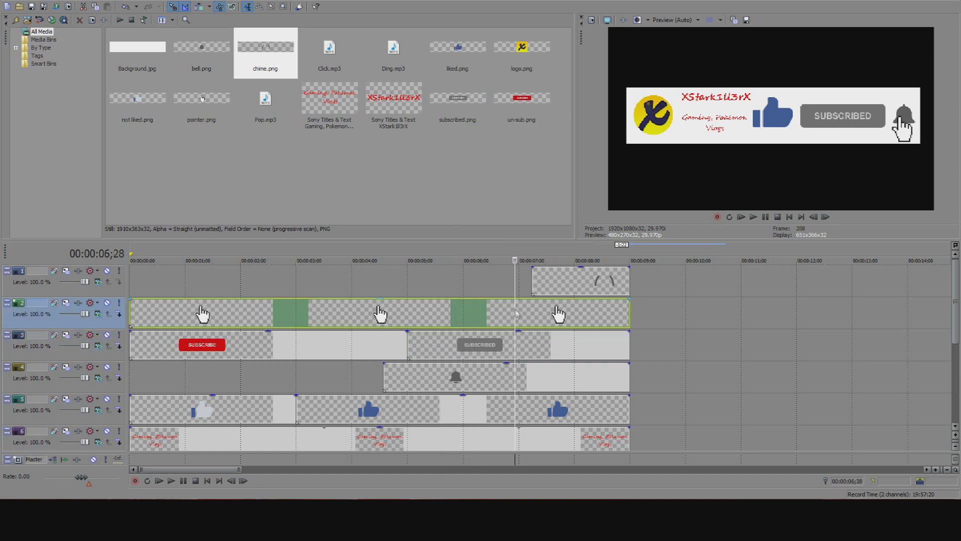
left_click(463, 319)
left_click(412, 318)
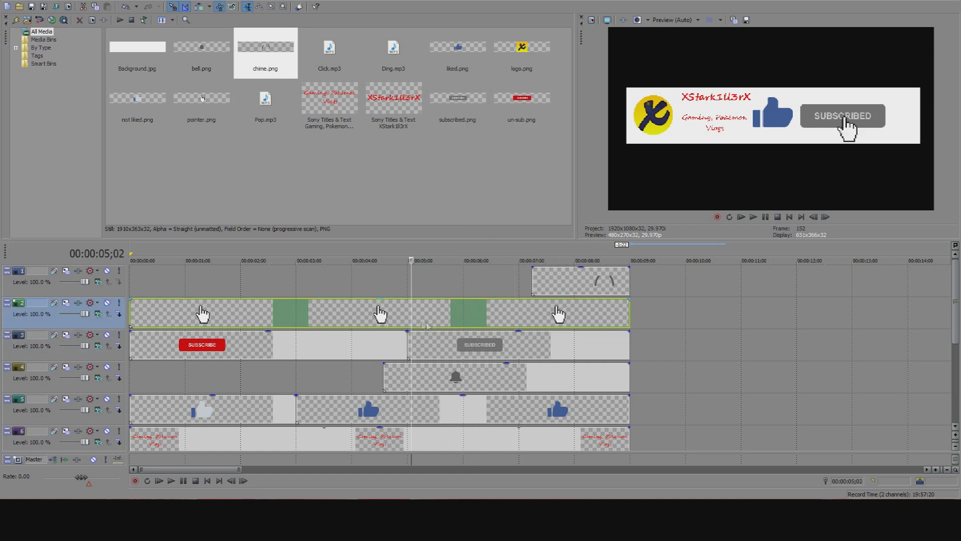
left_click(451, 320)
left_click(414, 320)
In the pointer's pan/crop, shift the keyframe at 00:00:06;00 back to about 00:00:05;15
right_click(472, 317)
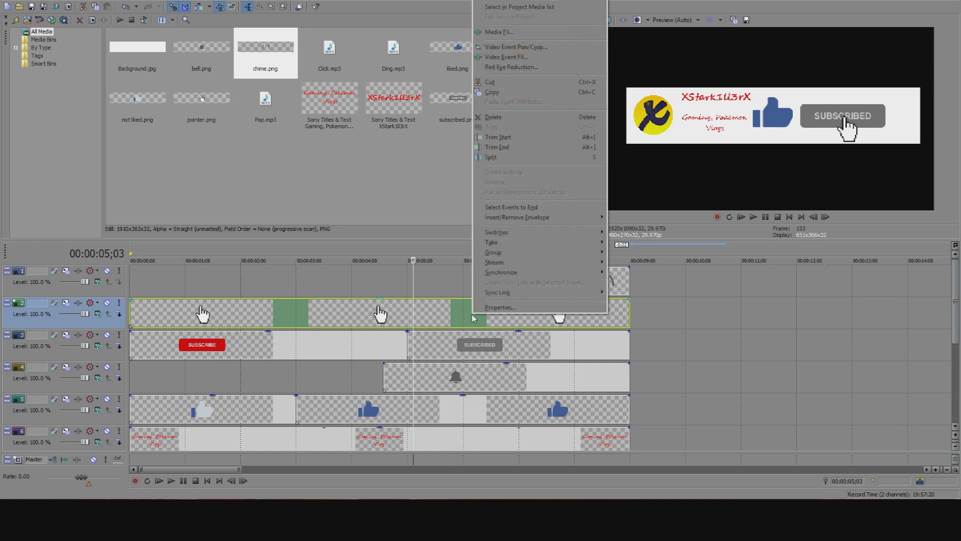
left_click(504, 47)
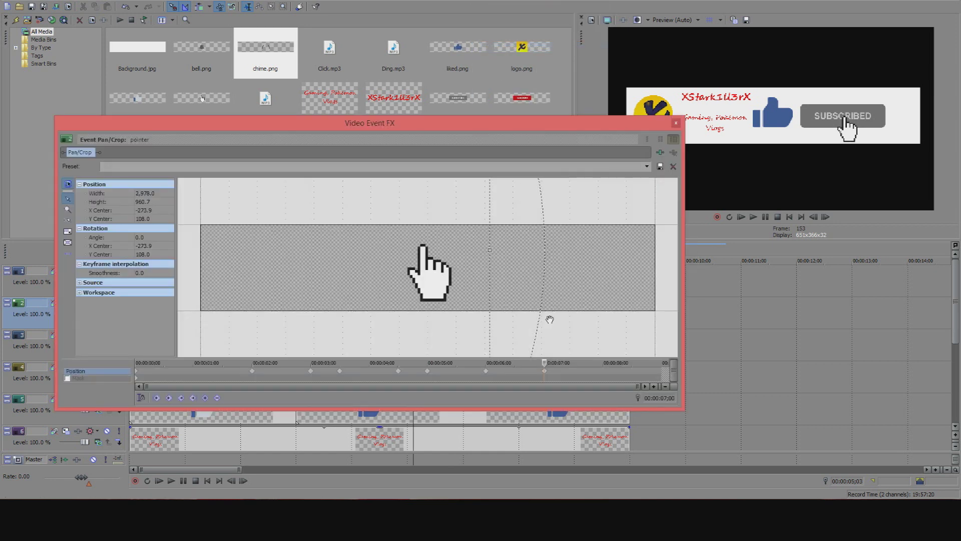
scroll(468, 332, "down", 5)
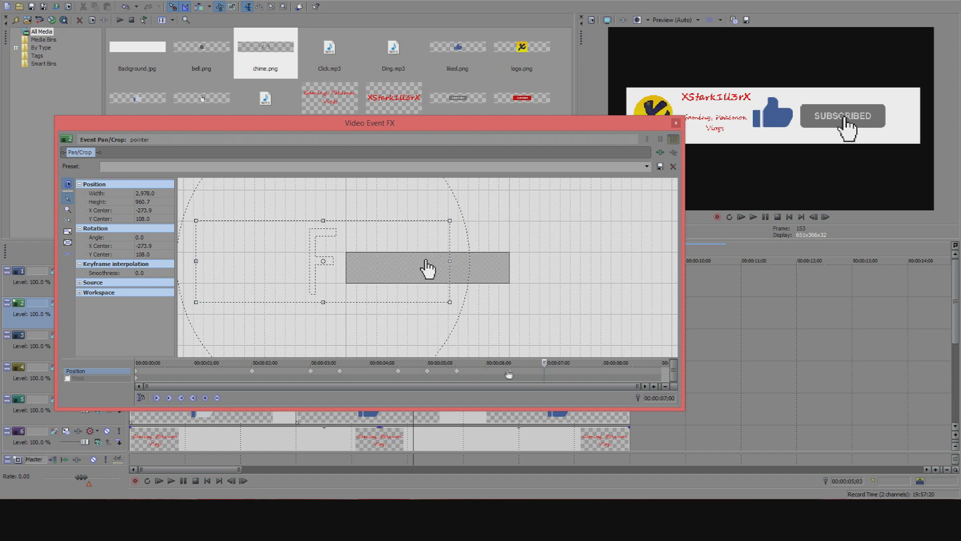
left_click_drag(603, 124, 577, 378)
Play the banner from just before 00:00:03;00 and check the pointer's position at 00:00:05;17 against the bell's slide-in
left_click(363, 305)
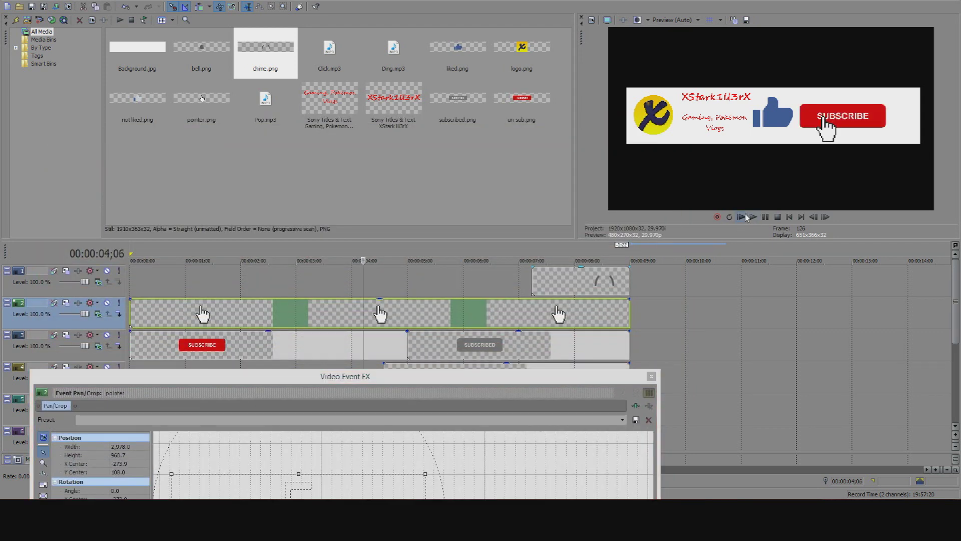
left_click(289, 316)
left_click(765, 219)
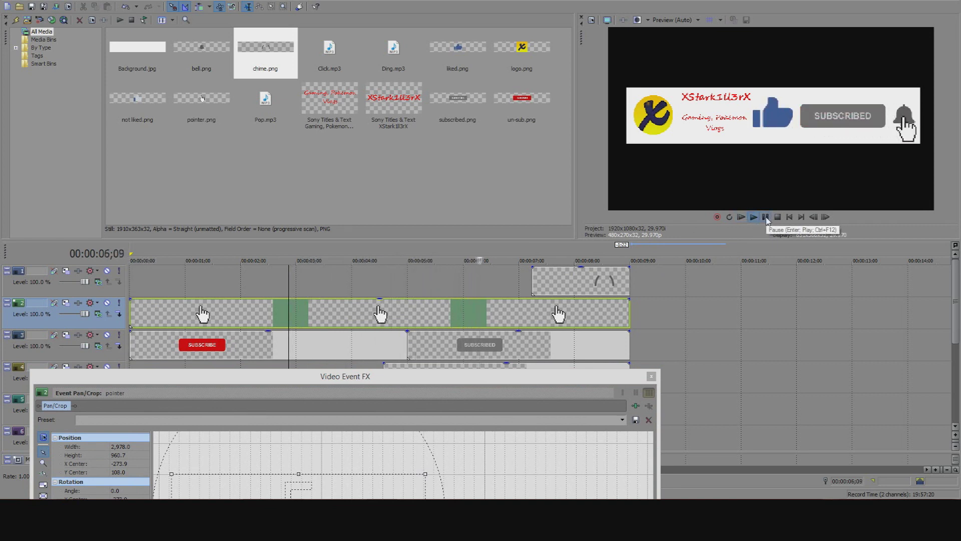
left_click(766, 218)
left_click_drag(529, 387, 533, 443)
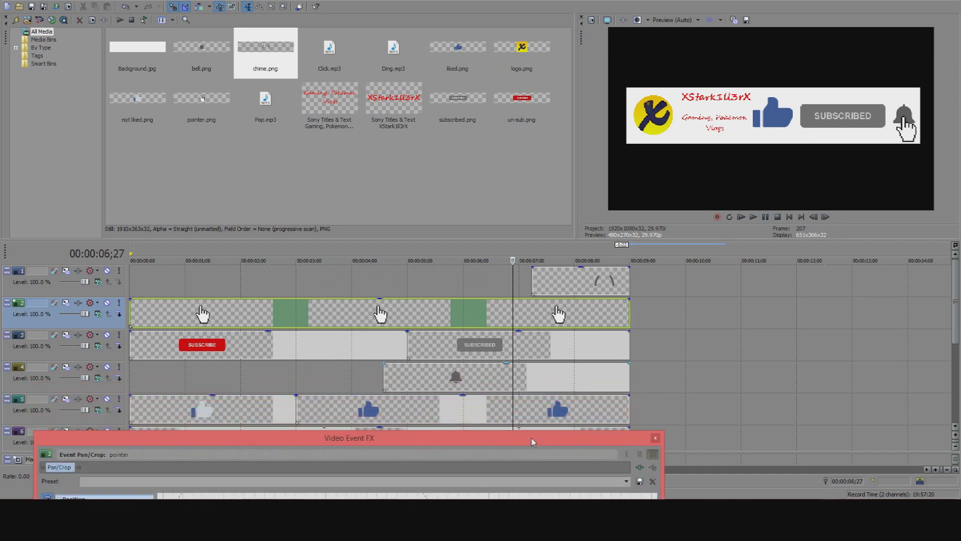
left_click(439, 386)
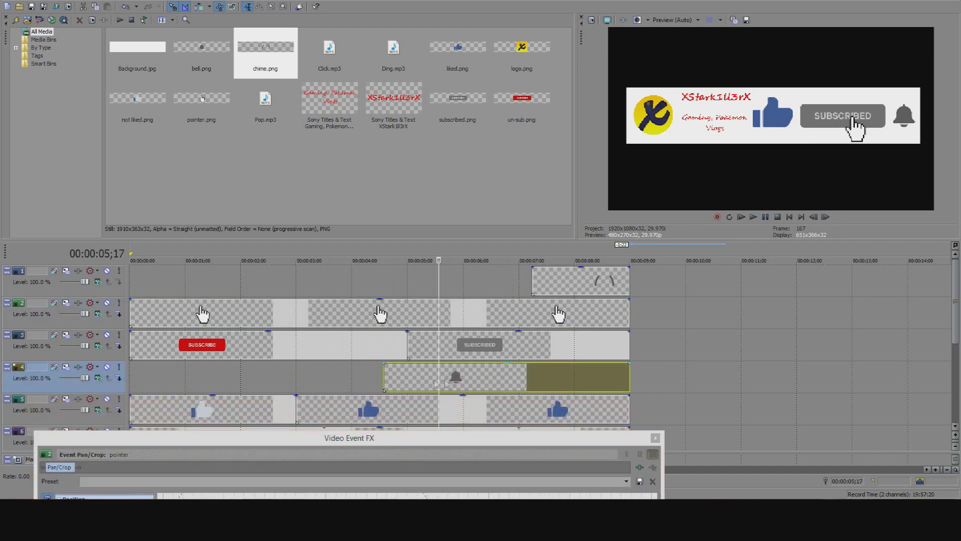
Play the banner from 00:00:04;04, pause at 00:00:07;05, and extend the chime clip's start to that point
left_click_drag(453, 441, 479, 188)
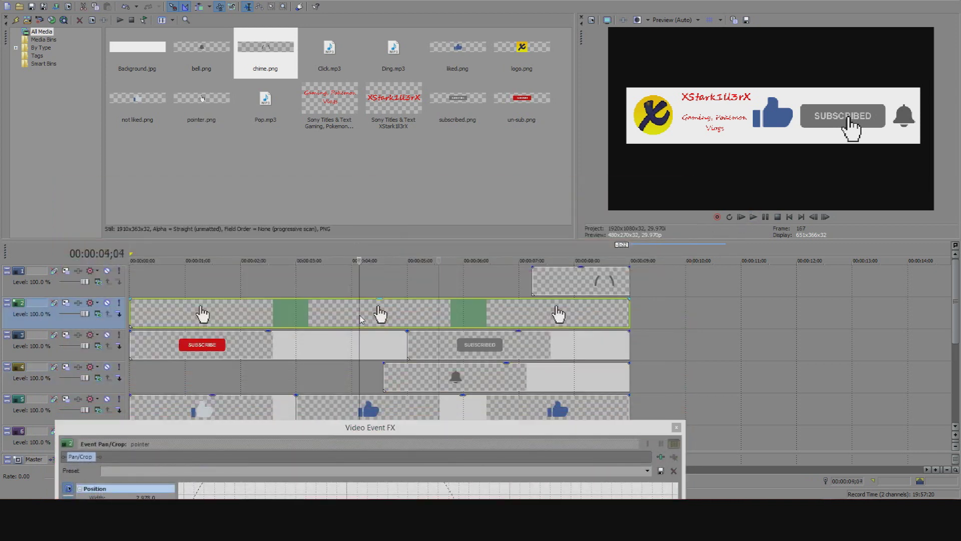
key("space")
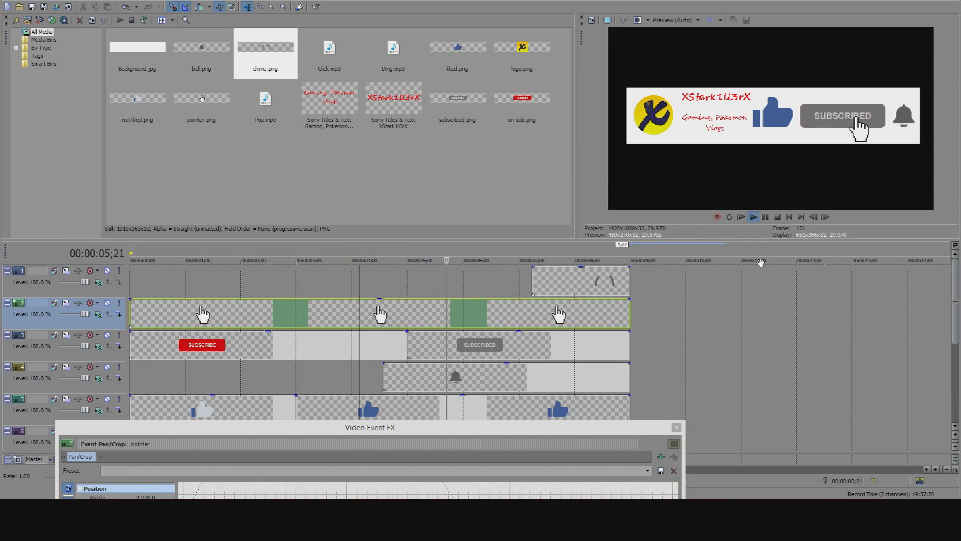
left_click(765, 217)
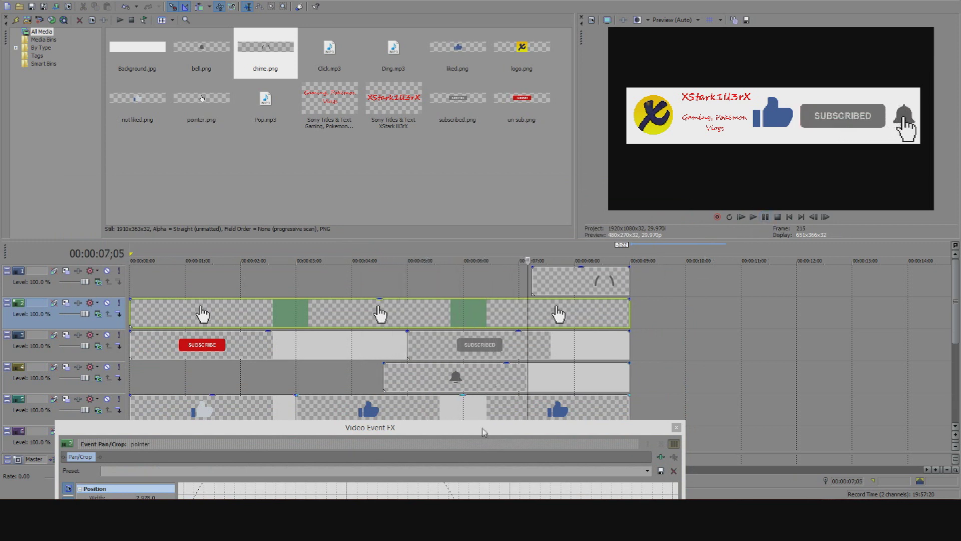
left_click_drag(533, 281, 529, 283)
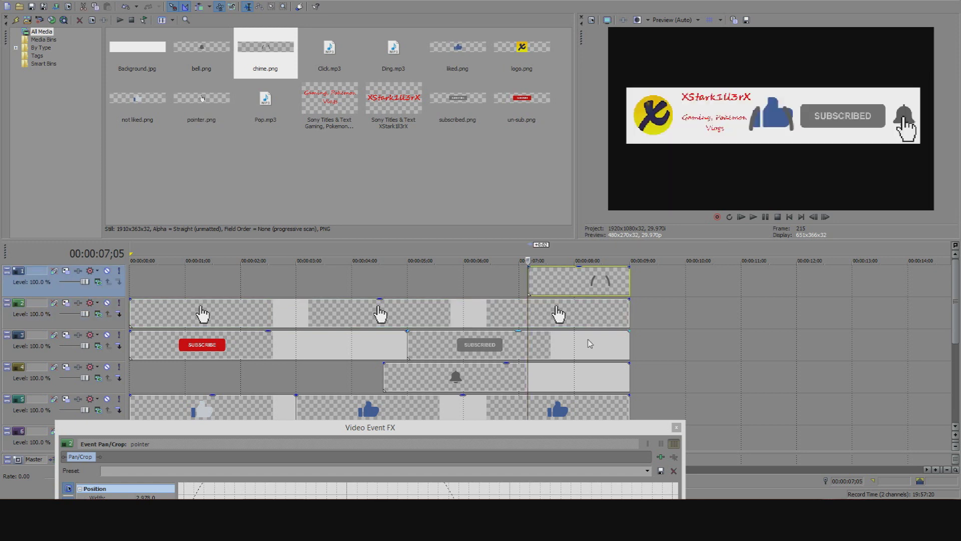
left_click(677, 427)
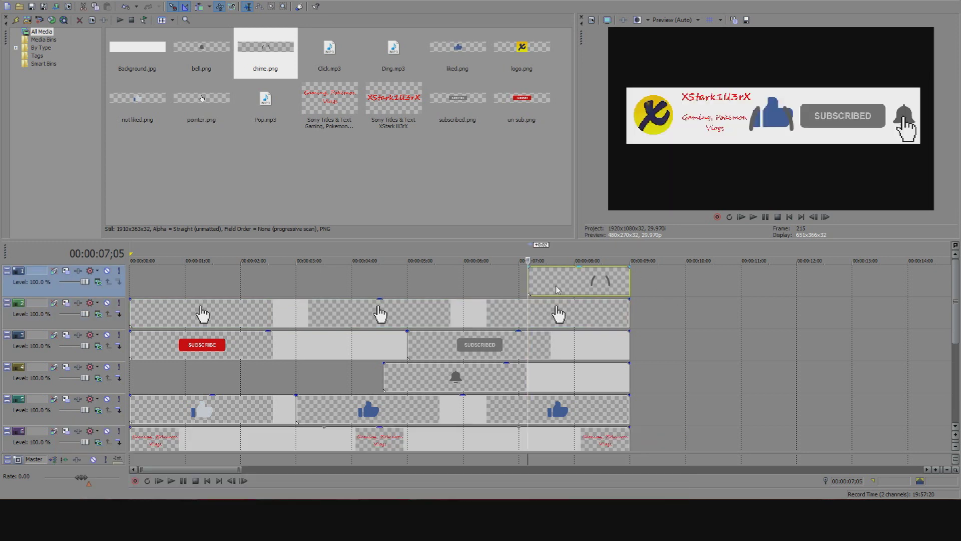
Enlarge and shift the chime's pan/crop frame so the chime appears smaller and sits around the top of the bell
right_click(557, 290)
left_click(606, 230)
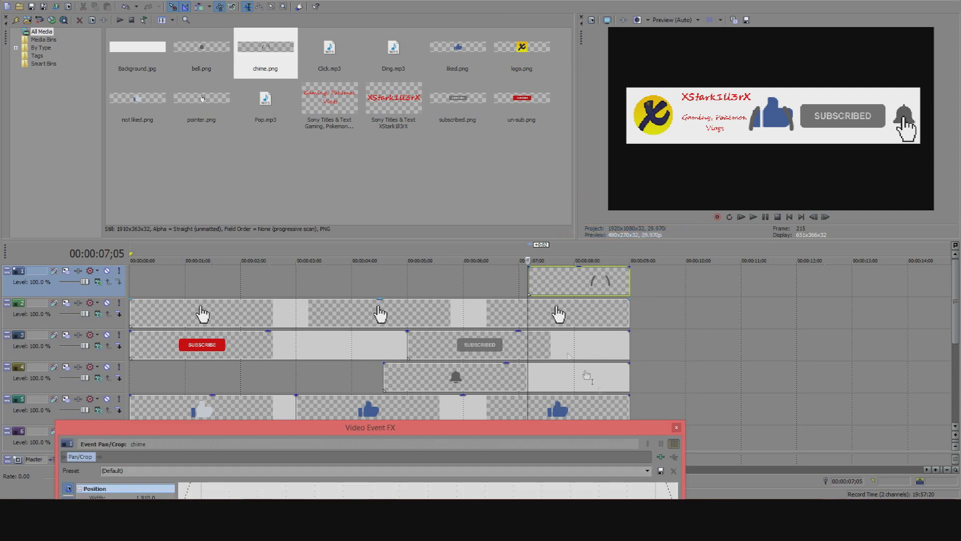
left_click_drag(574, 428, 588, 156)
scroll(611, 294, "down", 5)
left_click_drag(509, 299, 446, 306)
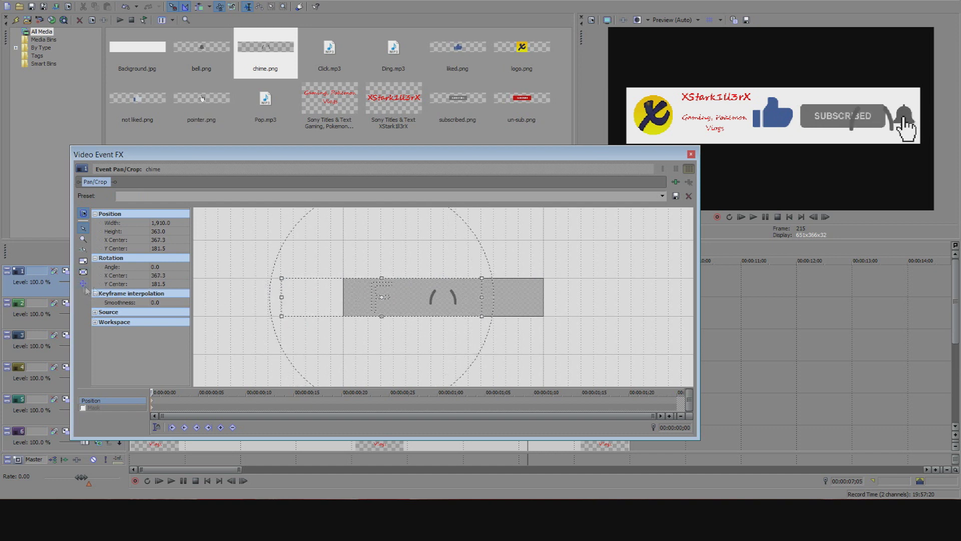
left_click_drag(483, 279, 535, 247)
left_click_drag(456, 292, 393, 312)
left_click(691, 155)
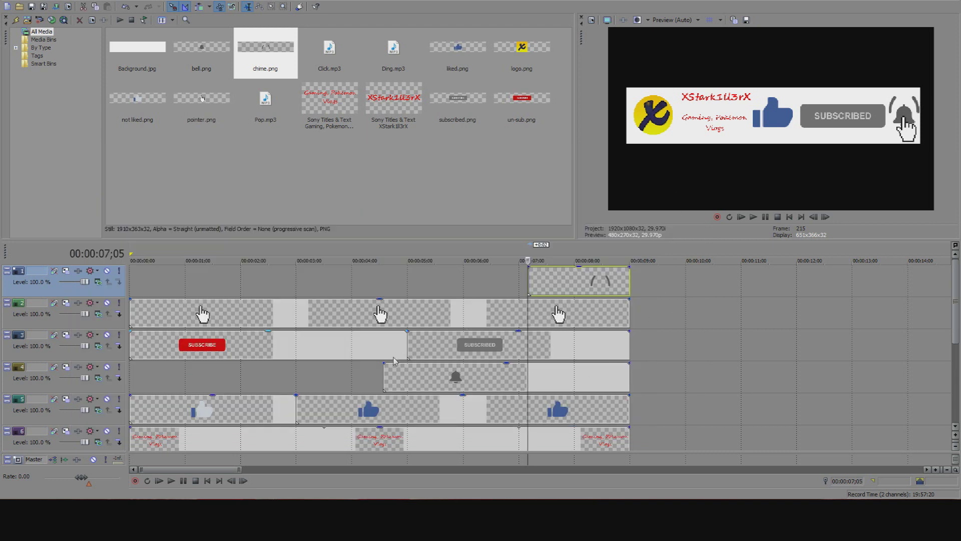
Play the whole banner from the start and return the playhead to 00:00:02;25 on the not-liked thumb clip
left_click(134, 321)
left_click(753, 218)
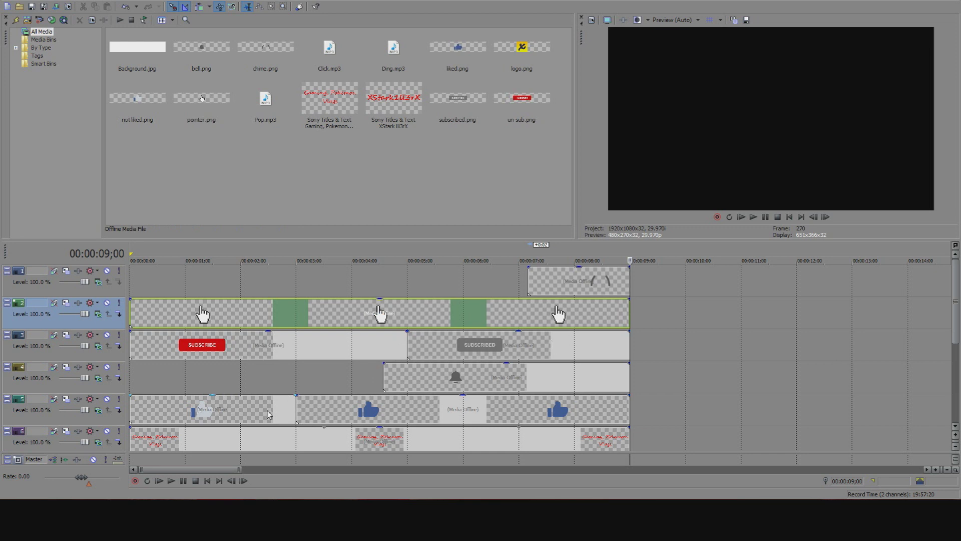
left_click(289, 413)
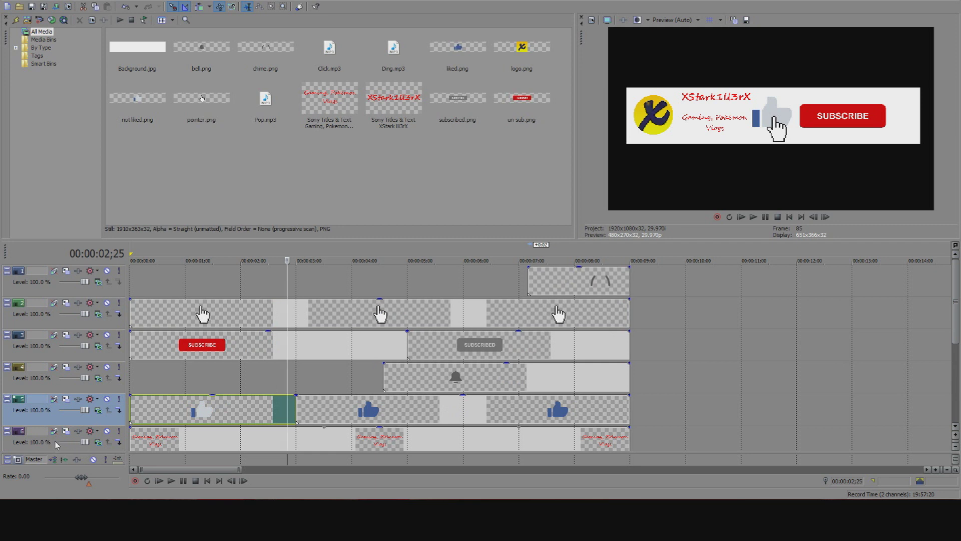
Insert an audio track and move it directly above the like button's track
scroll(957, 335, "down", 5)
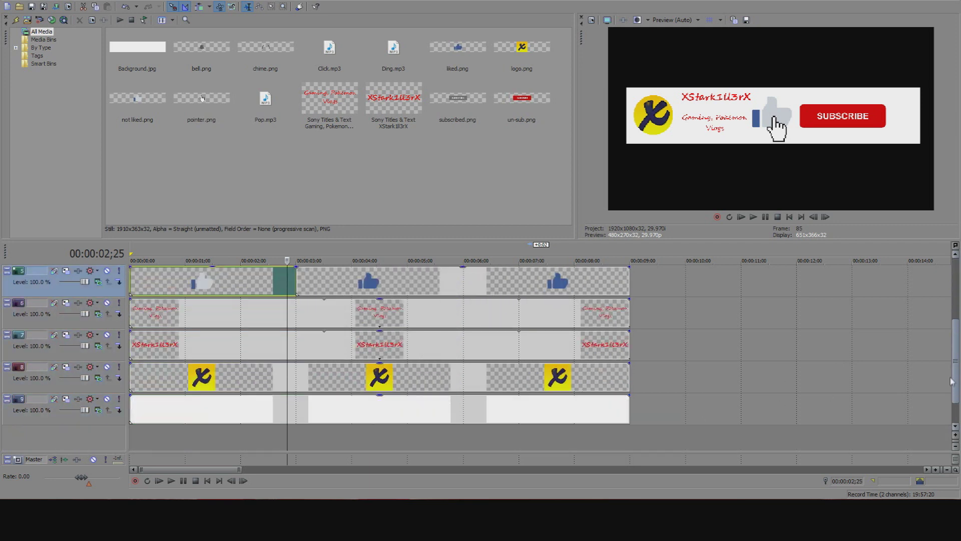
right_click(80, 433)
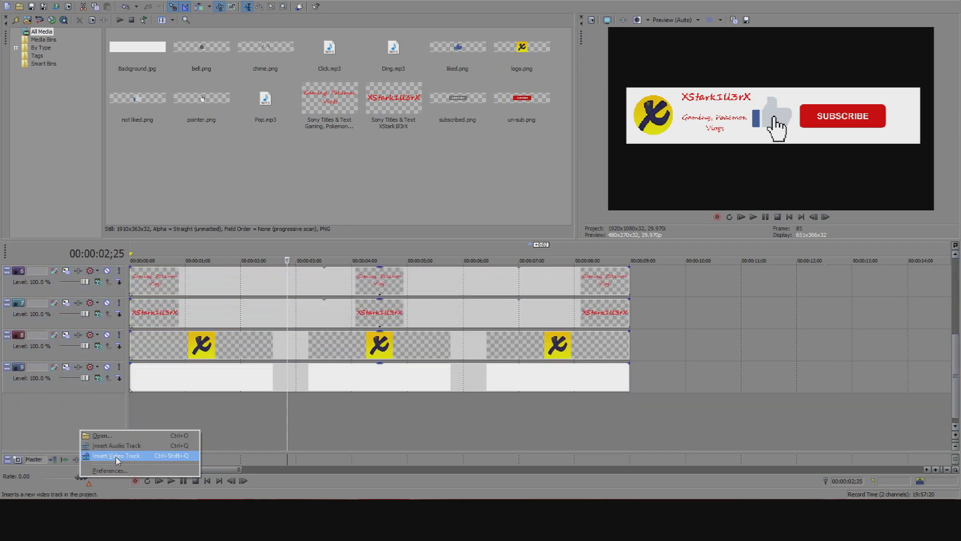
left_click(117, 445)
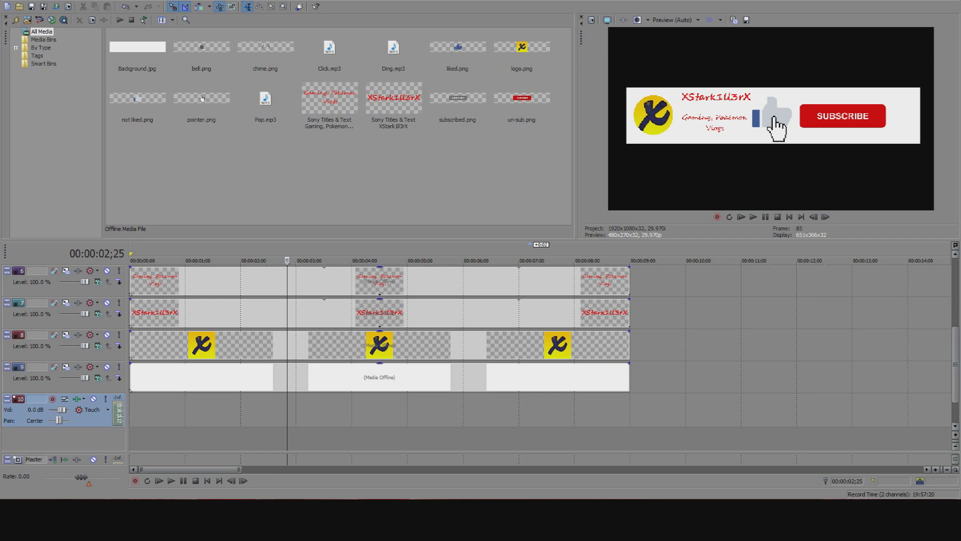
scroll(951, 372, "up", 1)
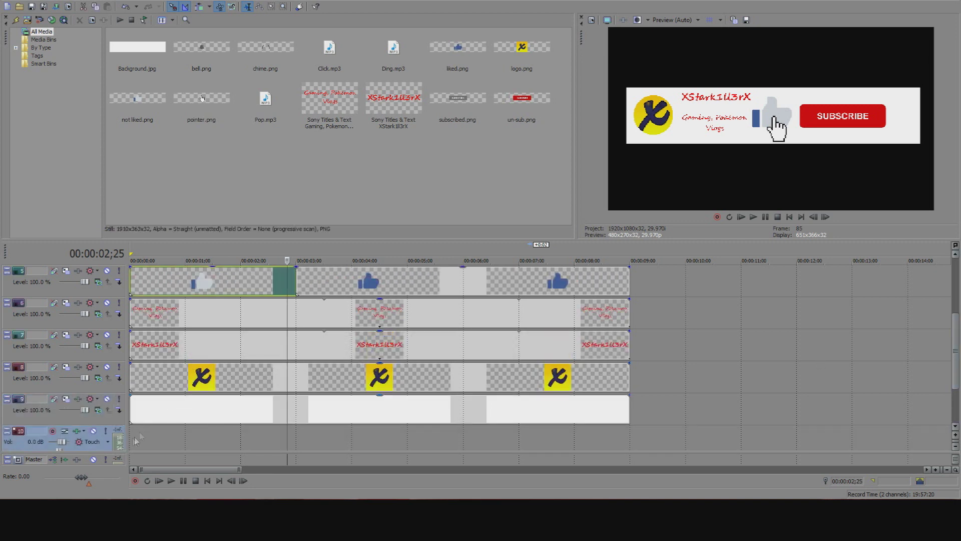
left_click_drag(101, 450, 101, 271)
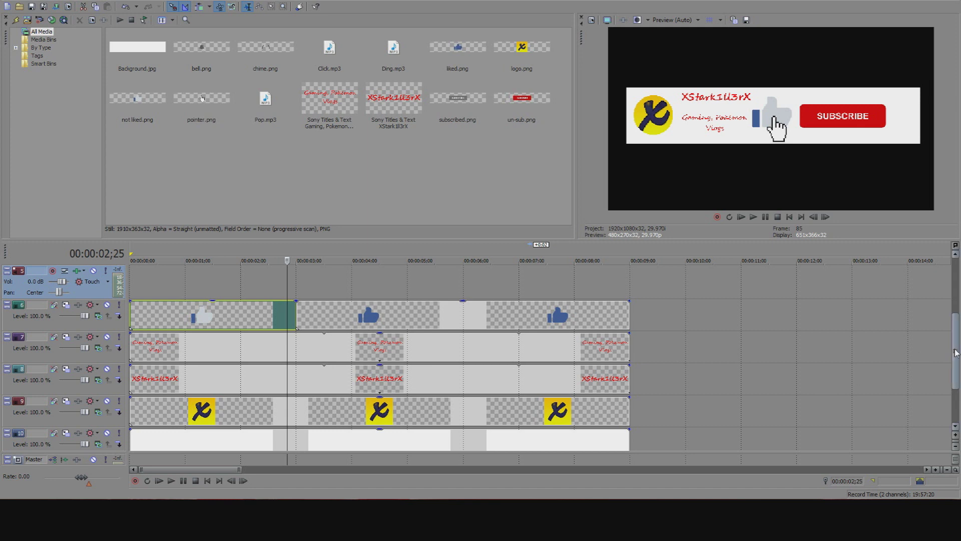
scroll(957, 352, "up", 1)
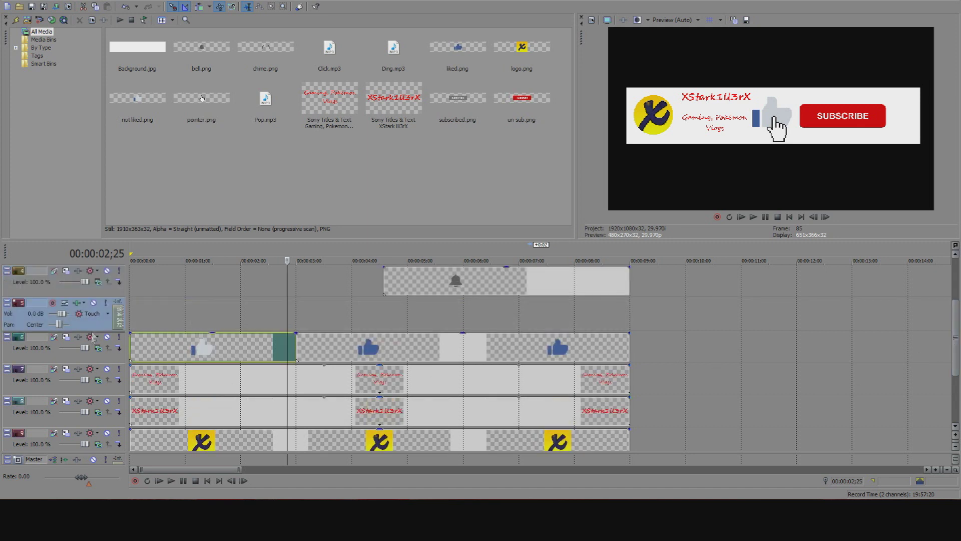
Move the audio track below the like button's track and place Click.mp3 on it around the thumb change
left_click_drag(93, 331, 234, 366)
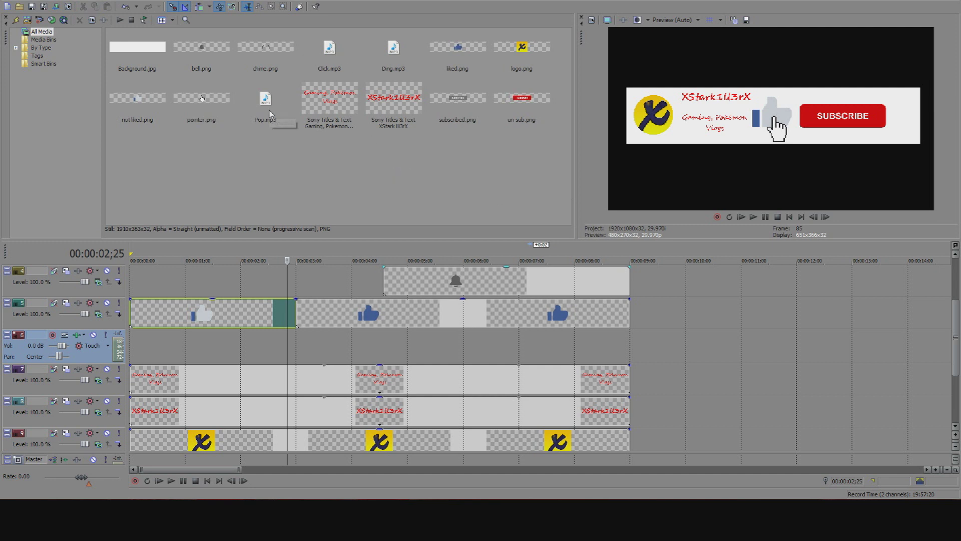
left_click_drag(325, 56, 338, 347)
Trim the Click.mp3 clip to the click sound between 00:00:03;22 and 00:00:04;00
left_click(337, 346)
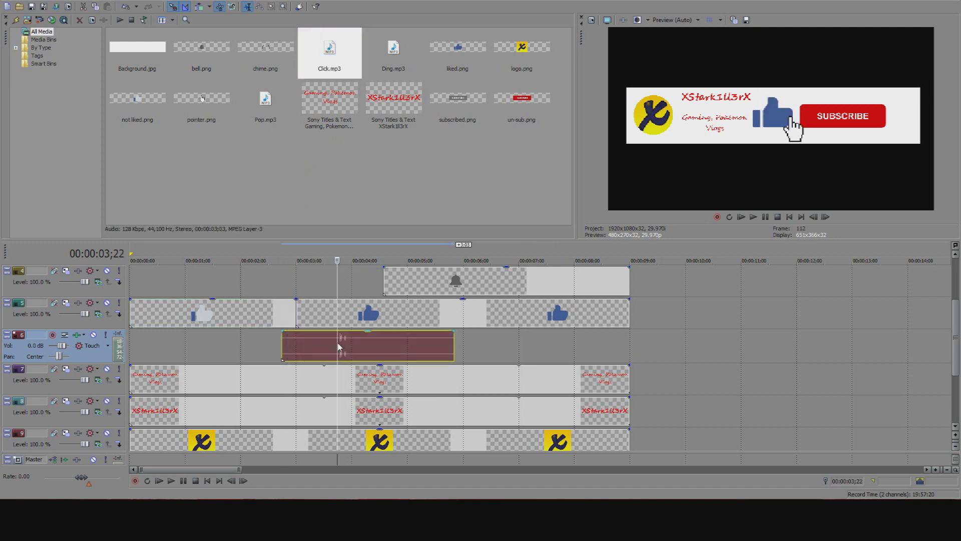
right_click(337, 345)
left_click(368, 177)
right_click(352, 347)
key("Escape")
left_click(352, 347)
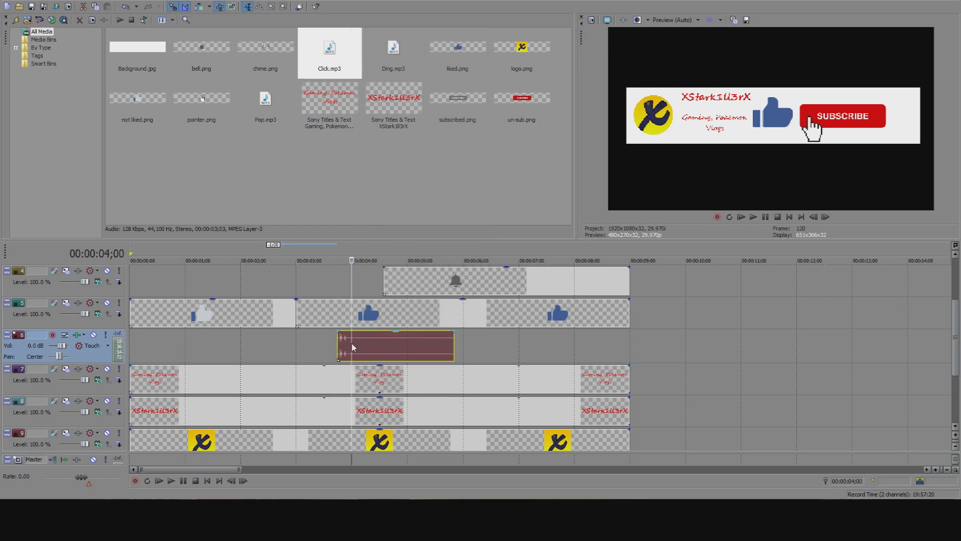
right_click(351, 346)
left_click(382, 186)
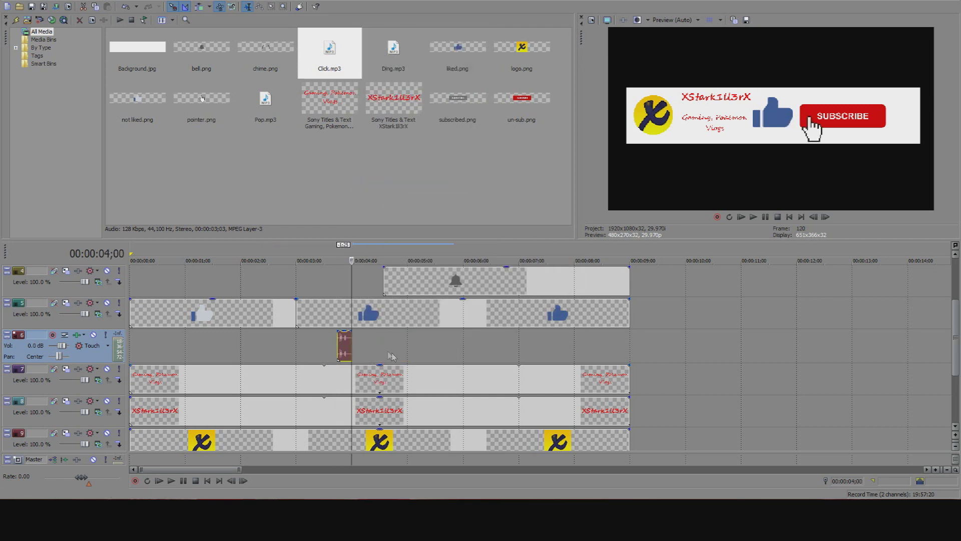
Move the trimmed click clip to the switch from not-liked to liked thumb and play the banner from 00:00:02;23
left_click_drag(342, 347, 296, 340)
left_click(284, 316)
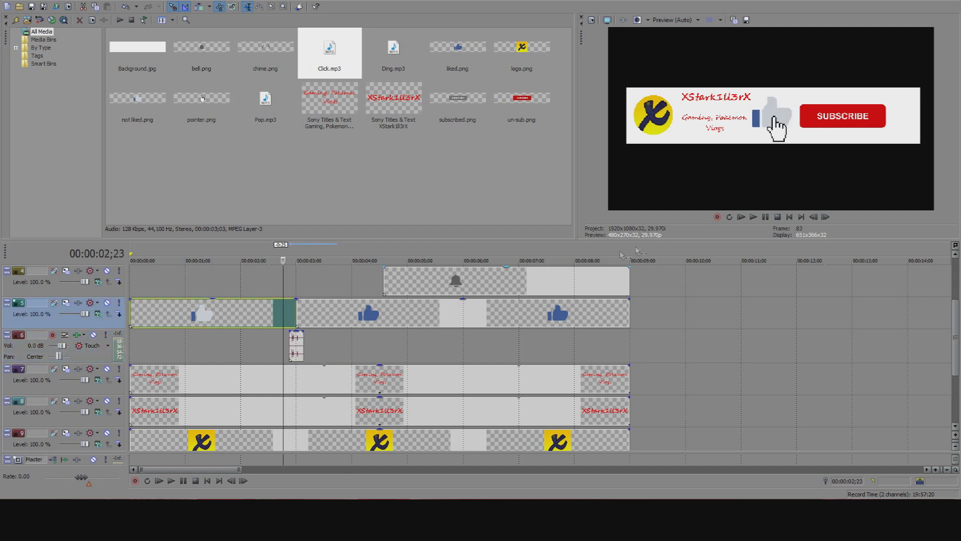
left_click(754, 218)
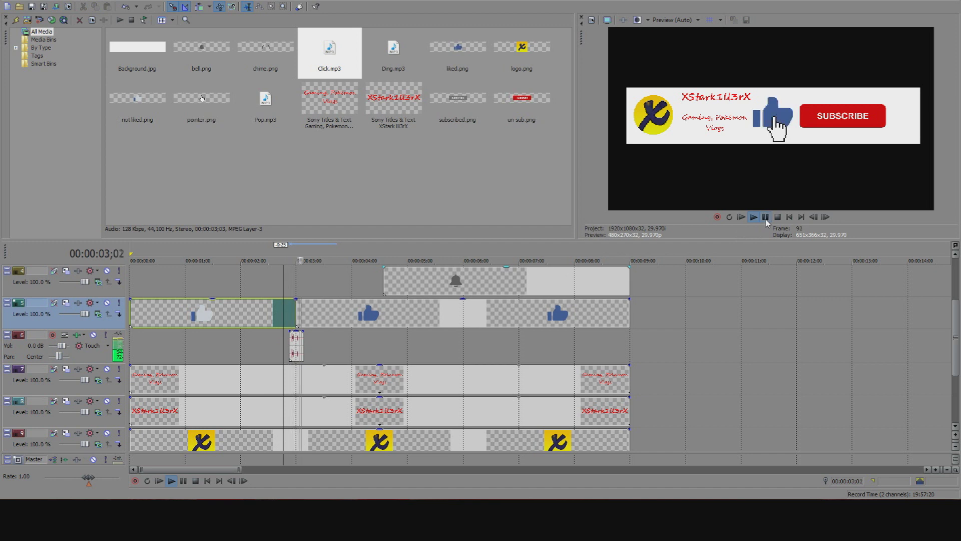
left_click(767, 221)
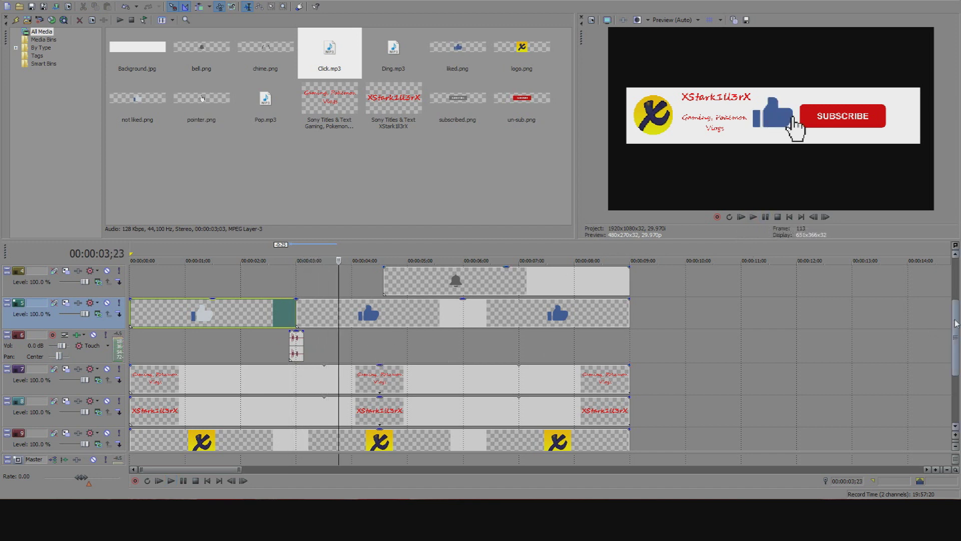
Place Pop.mp3 on the audio track around the subscribe button change and play it from 00:00:08;16
scroll(956, 323, "up", 2)
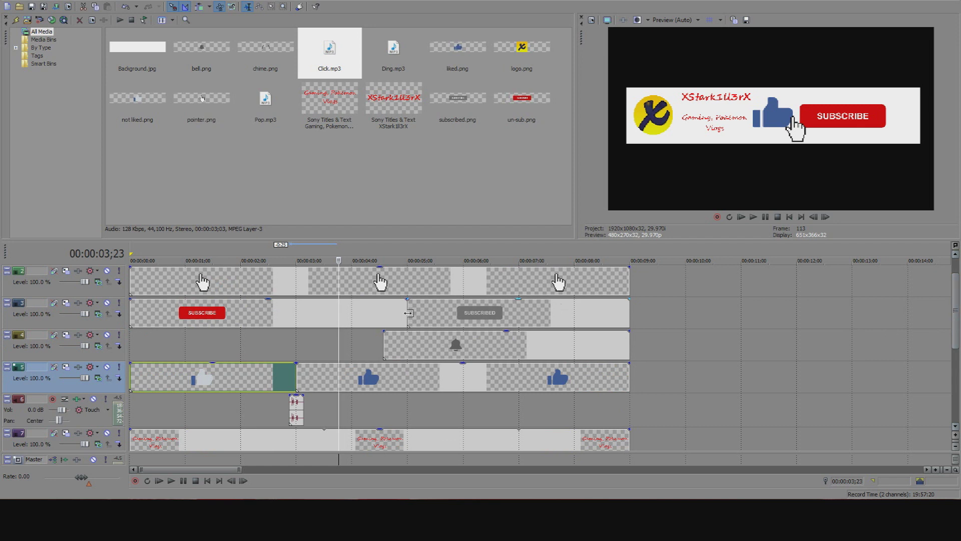
left_click(412, 321)
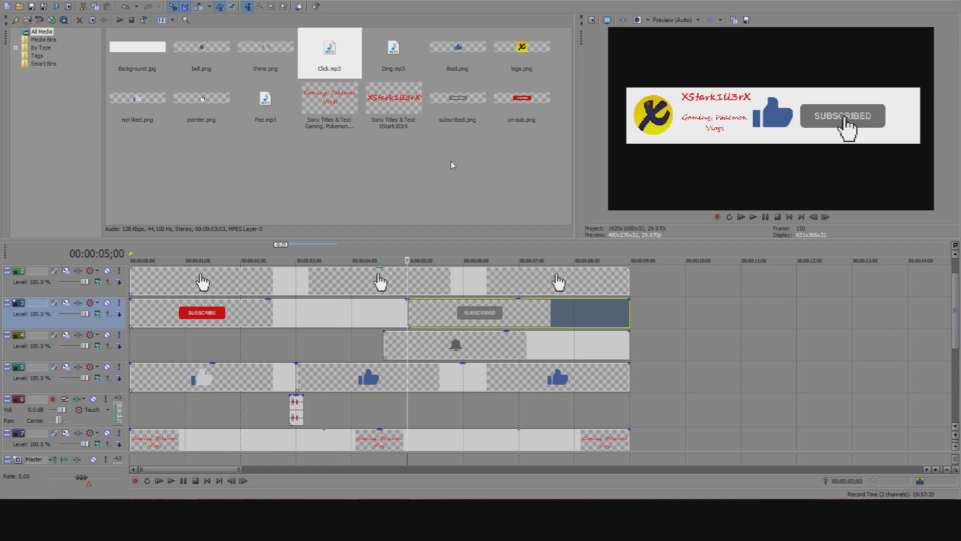
left_click_drag(265, 113, 395, 410)
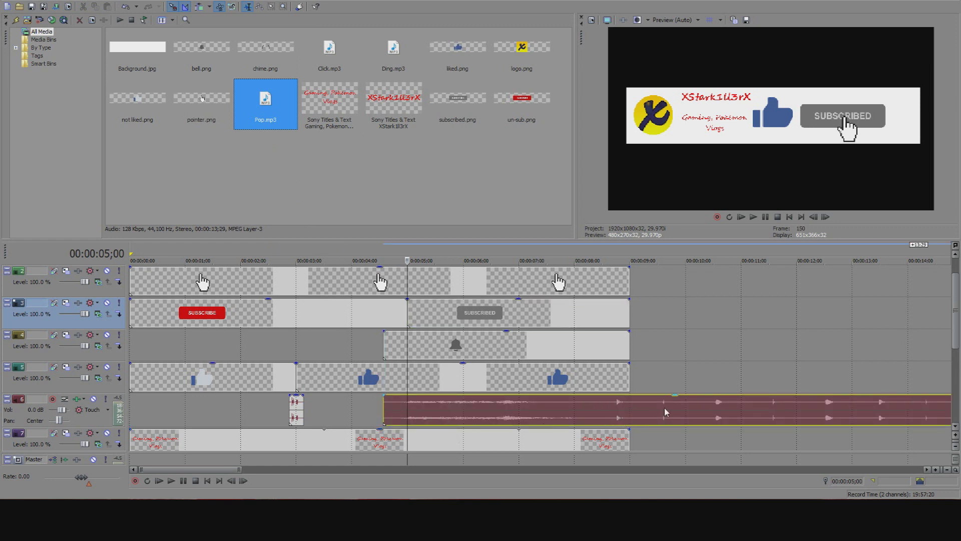
left_click(602, 410)
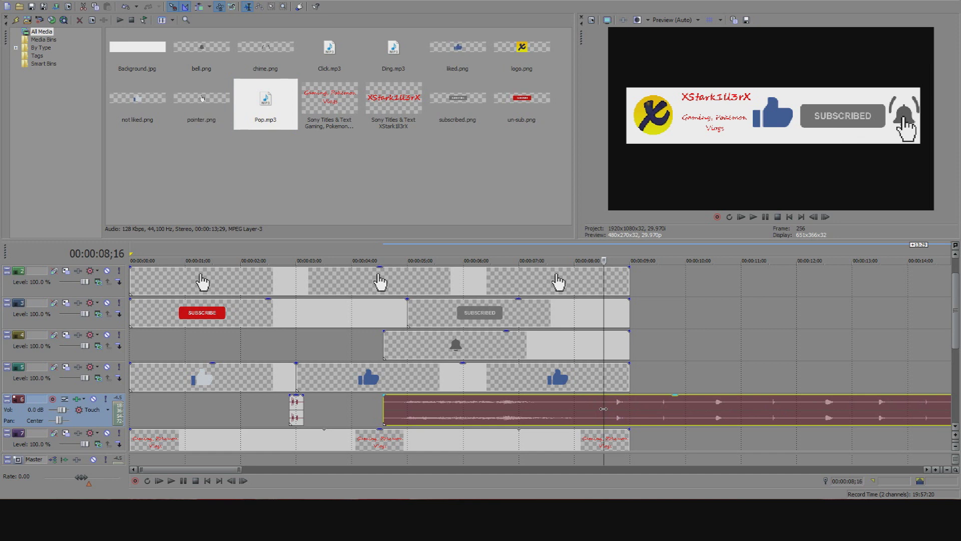
left_click(753, 217)
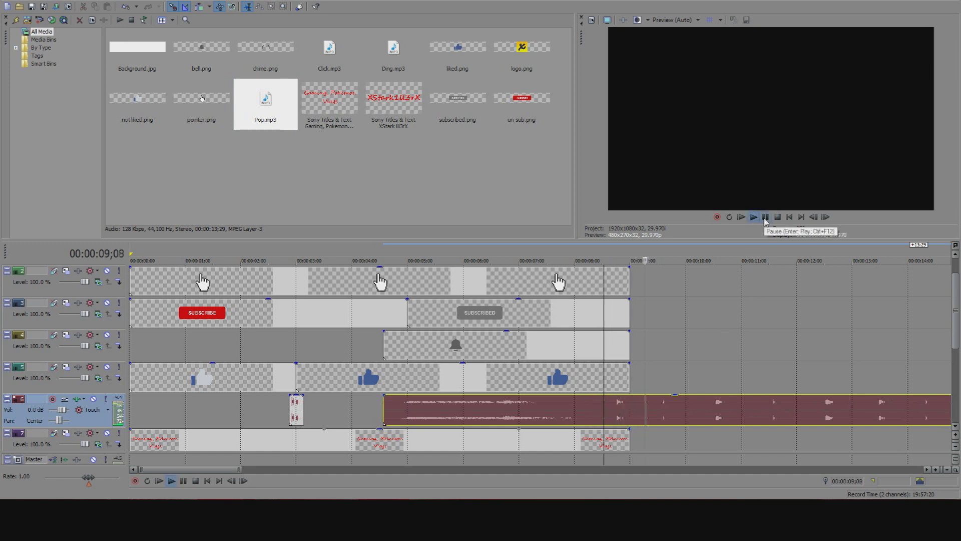
Trim the Pop.mp3 clip to the single pop between 00:00:09;13 and 00:00:09;24
left_click(654, 407)
right_click(654, 407)
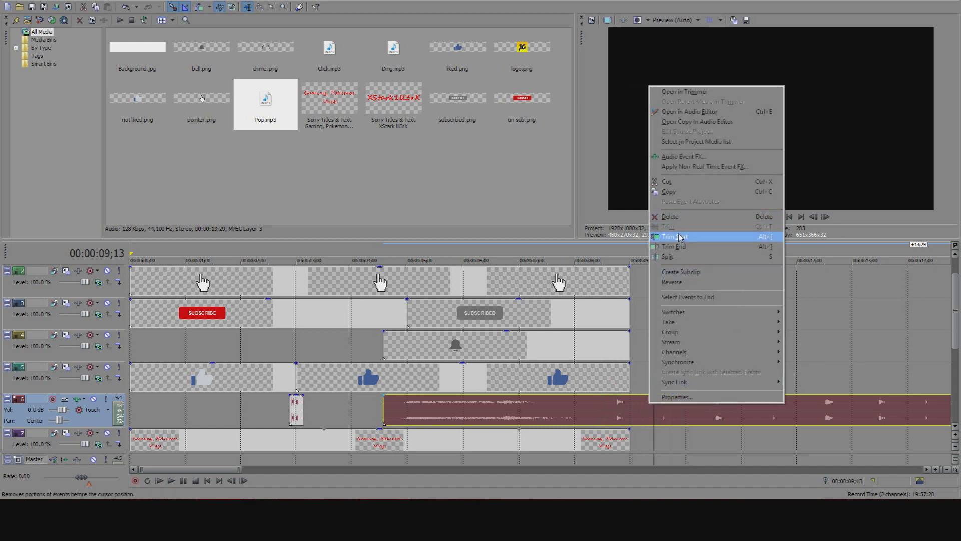
left_click(708, 241)
left_click(676, 410)
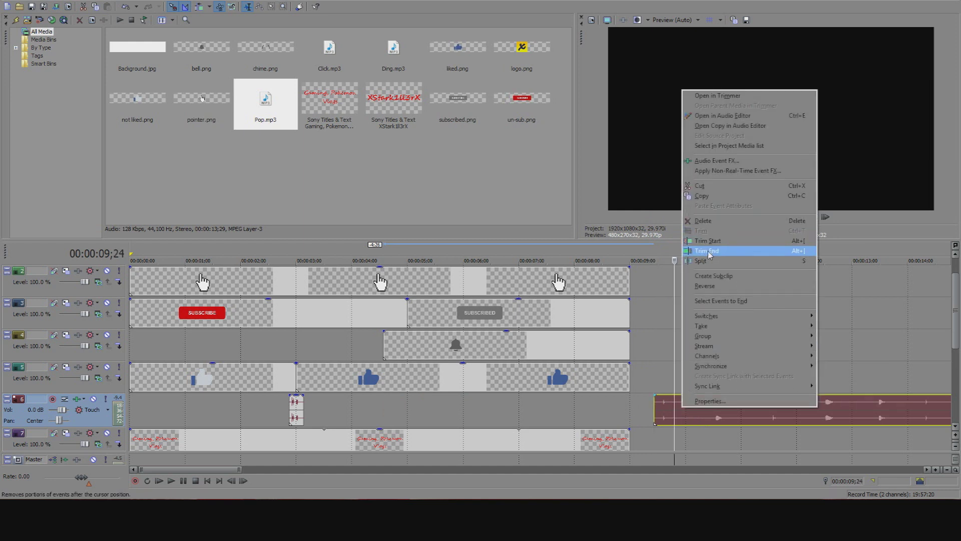
left_click(708, 251)
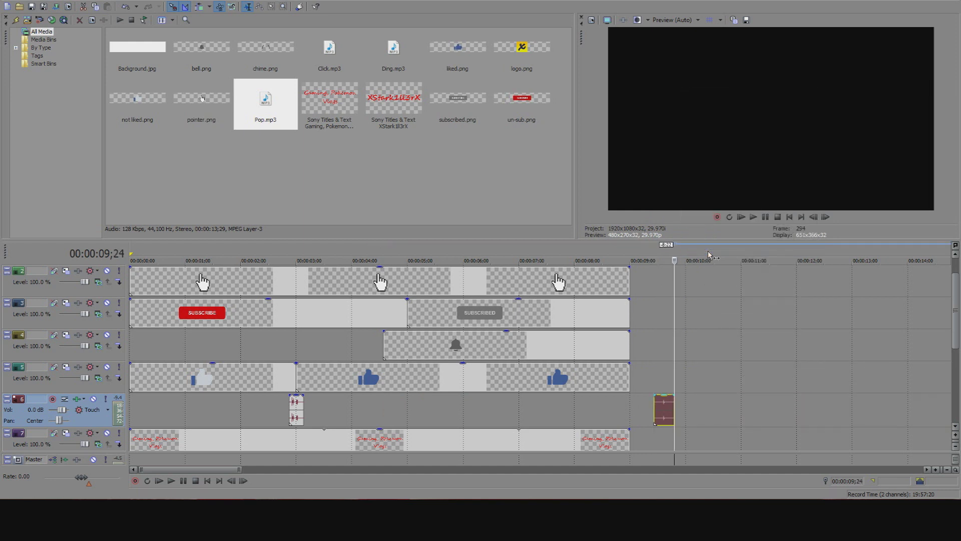
Move the trimmed pop clip so its sound lines up with the switch to the subscribed button at 00:00:05;00
left_click_drag(663, 420, 406, 409)
left_click(404, 318)
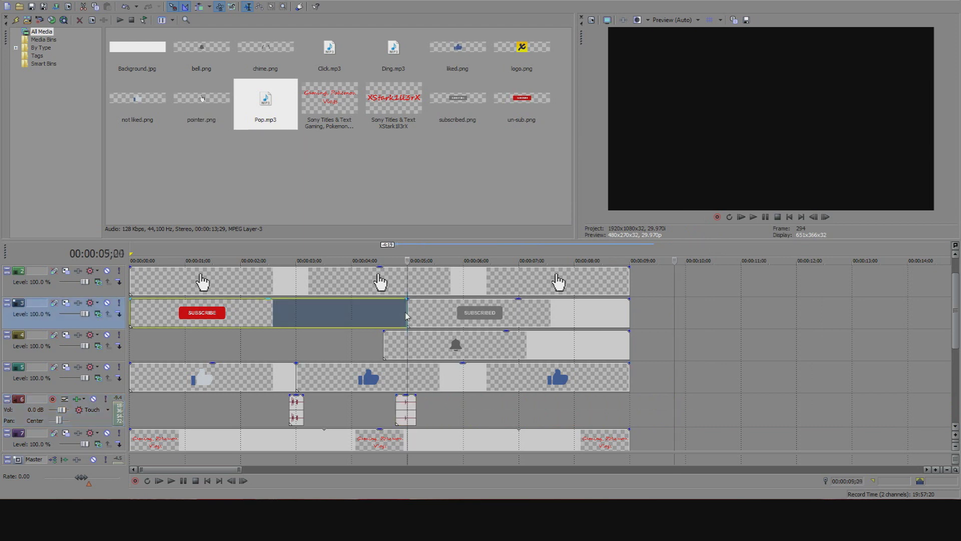
left_click(413, 416)
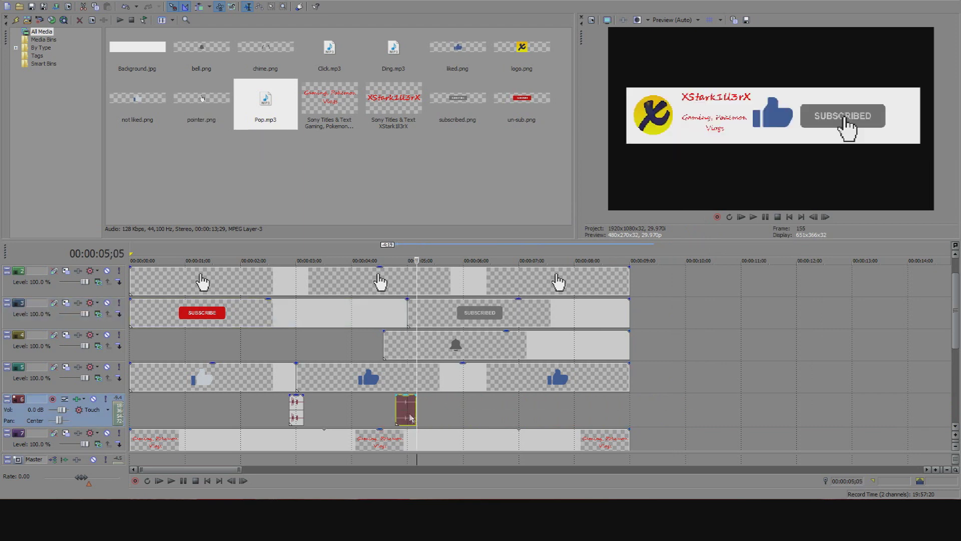
left_click(405, 321)
left_click_drag(400, 408, 403, 408)
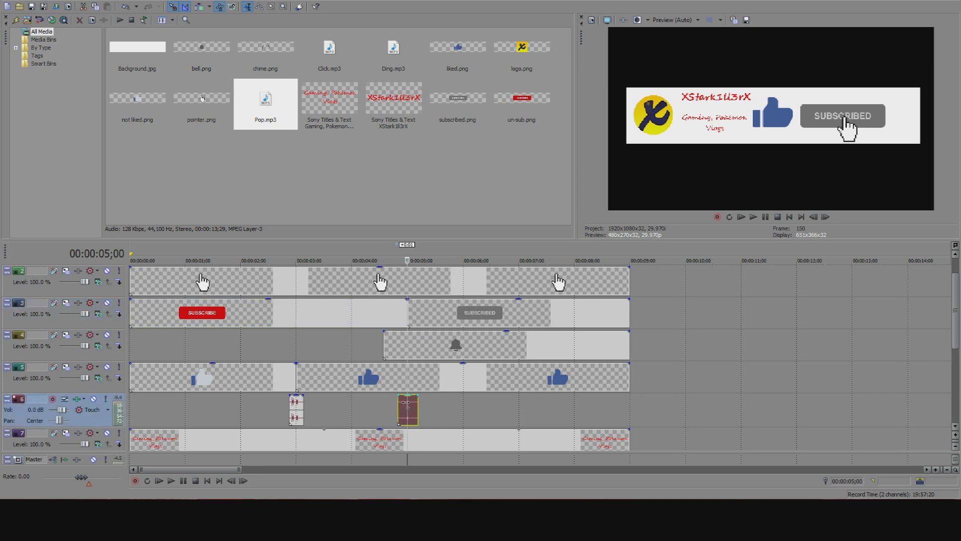
Place Ding.mp3 on the audio track around the chime's start at 00:00:07;05 and trim its end at 00:00:07;24
scroll(952, 326, "up", 1)
left_click(529, 285)
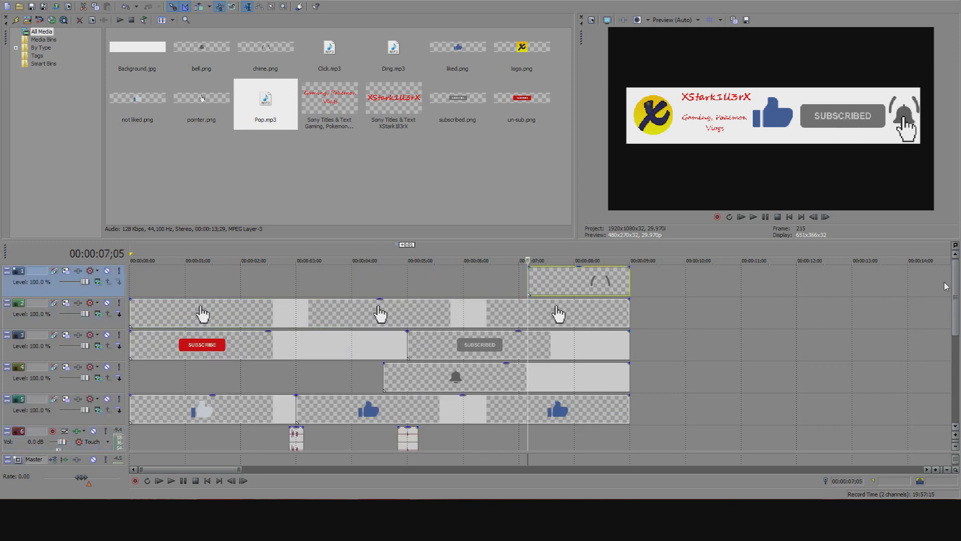
scroll(947, 286, "down", 1)
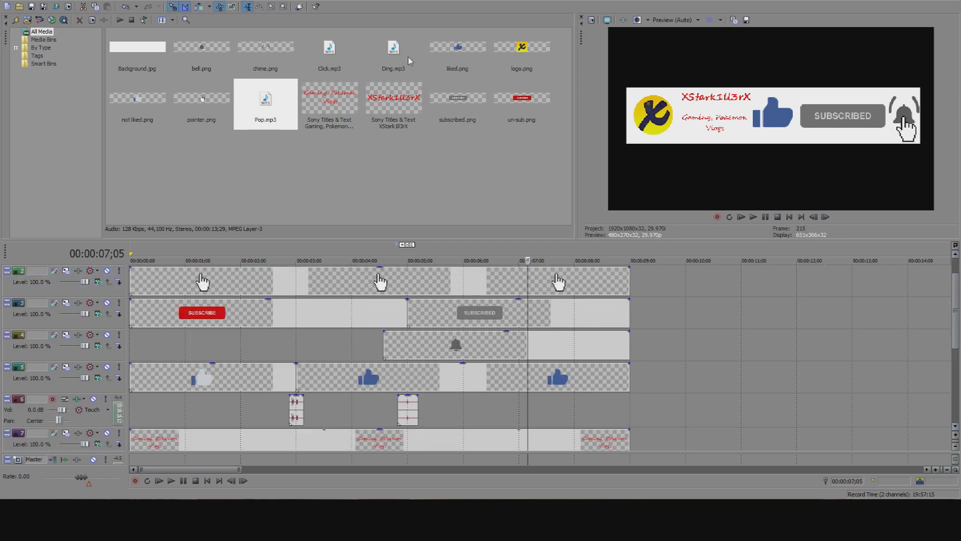
left_click_drag(408, 59, 563, 415)
left_click(563, 415)
right_click(563, 415)
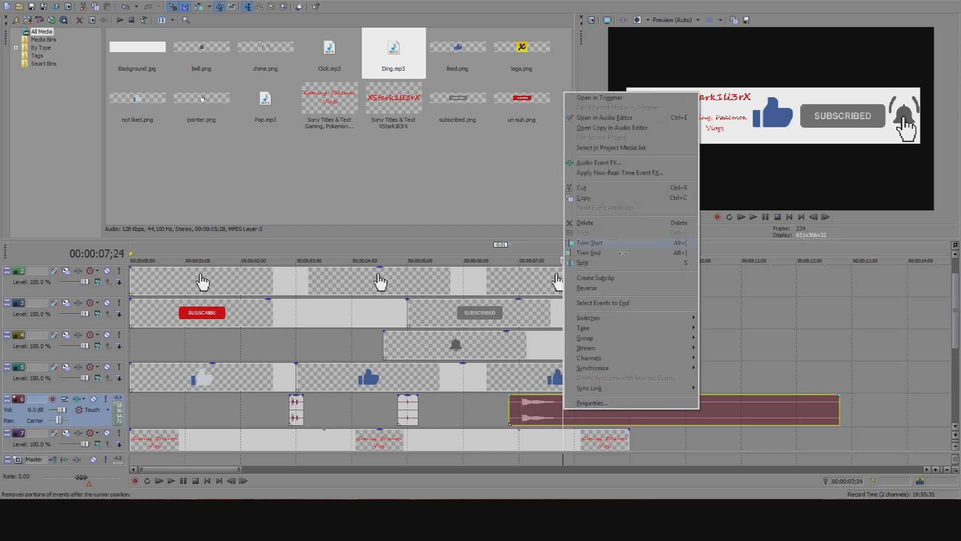
left_click(601, 254)
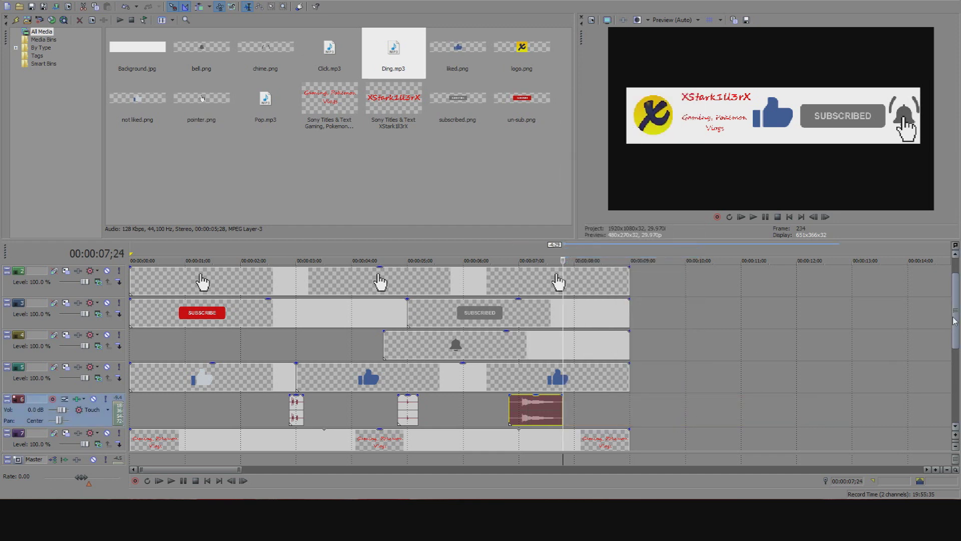
Play the banner with its sound effects from the start of the timeline, and stop playback
left_click_drag(956, 319, 956, 299)
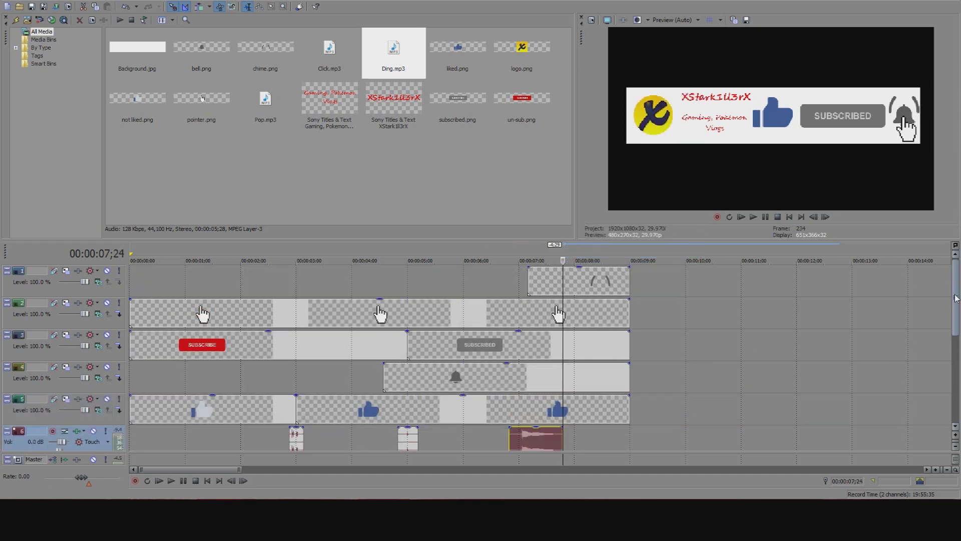
left_click(136, 321)
left_click(753, 218)
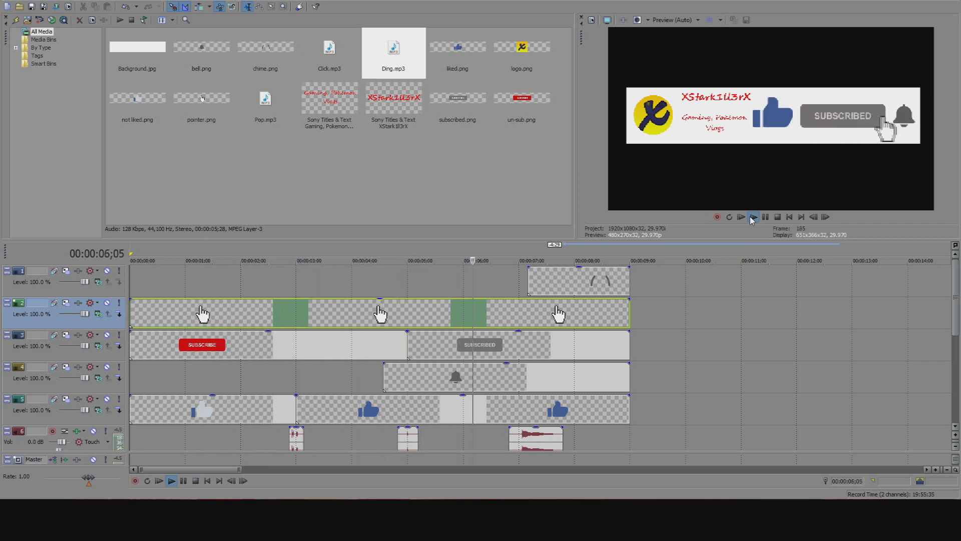
left_click(779, 217)
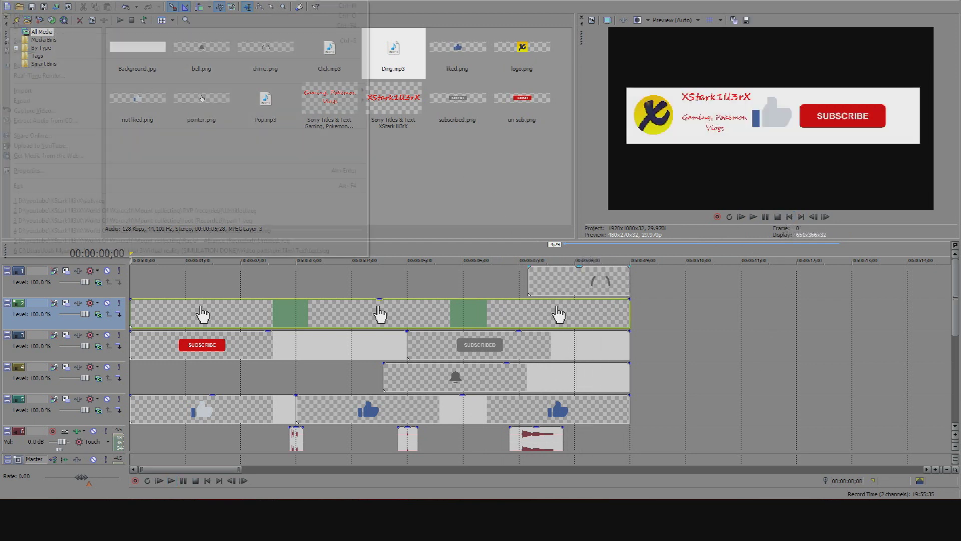
Name the Windows Media Video V11 render output "sub button" in the tuts folder, and close the render settings without rendering
left_click(6, 0)
left_click(63, 65)
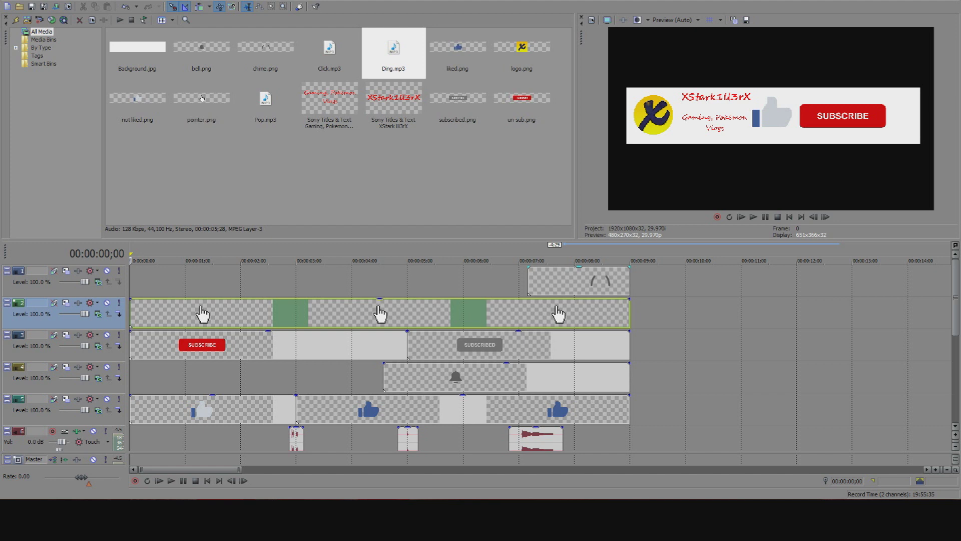
left_click_drag(960, 95, 290, 56)
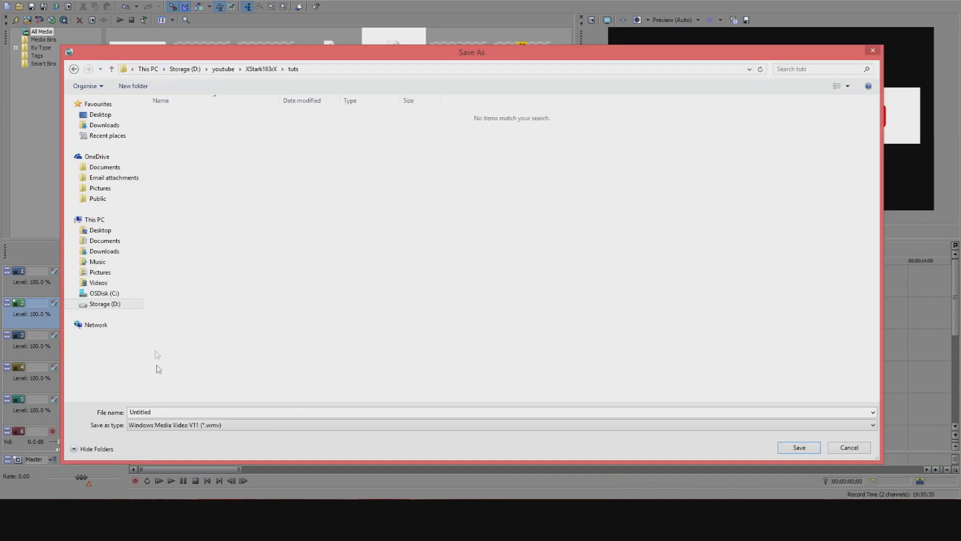
double_click(165, 411)
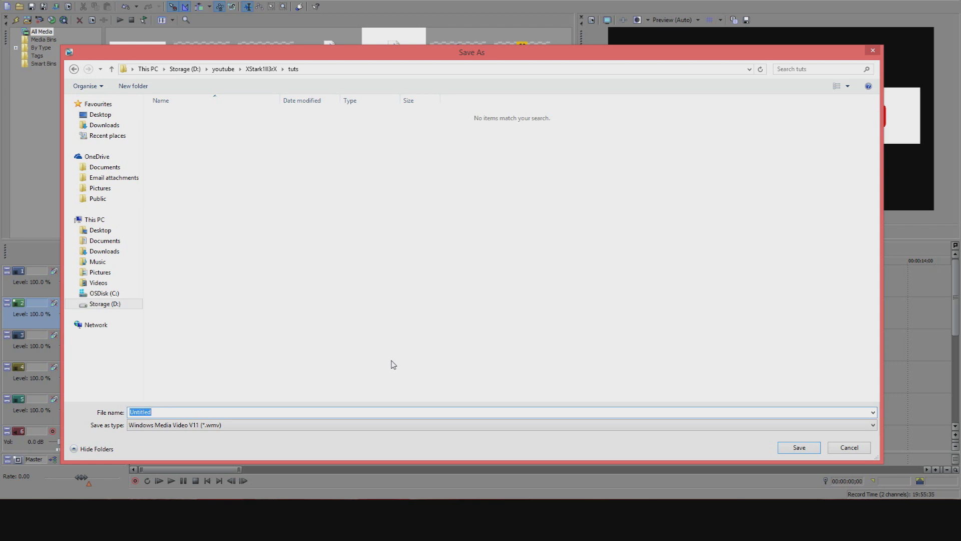
type("sub button")
key("Return")
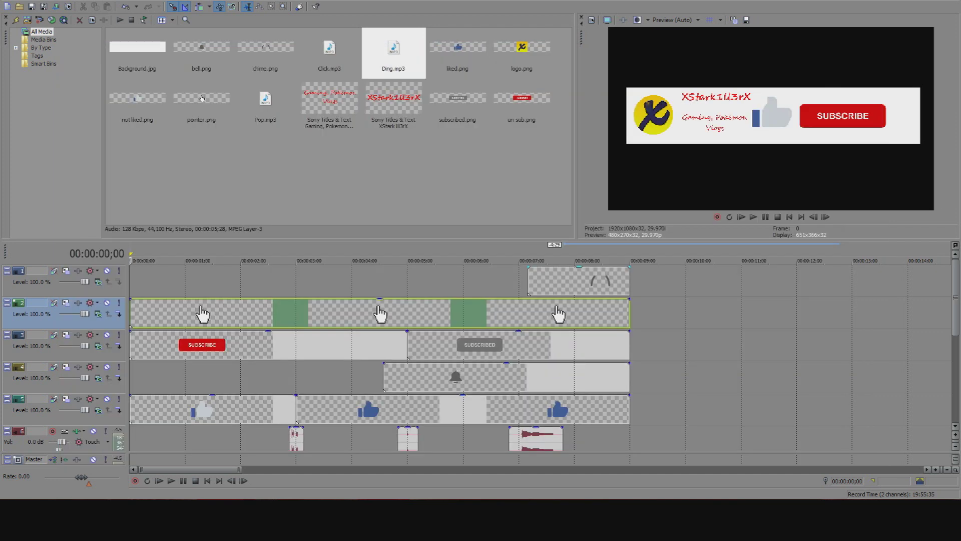
left_click_drag(690, 64, 427, 105)
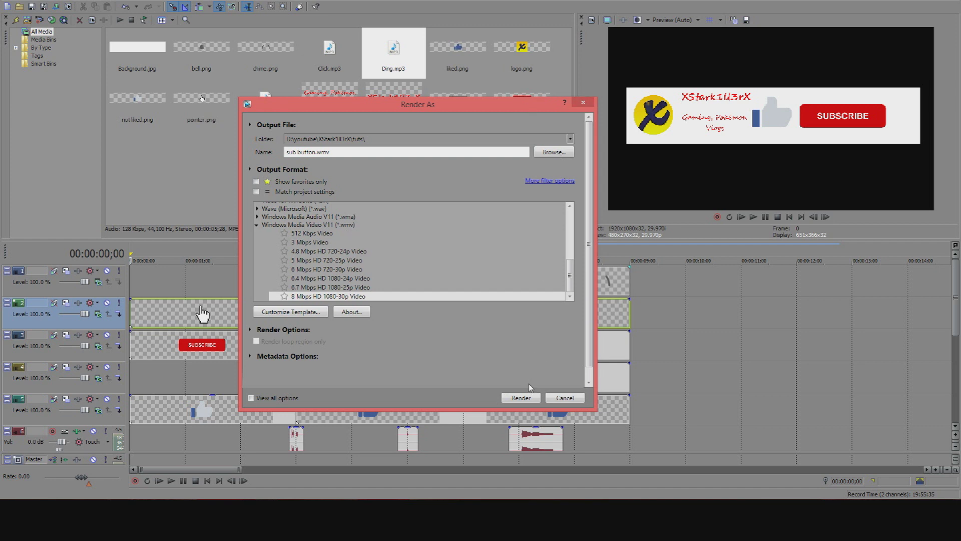
left_click(589, 104)
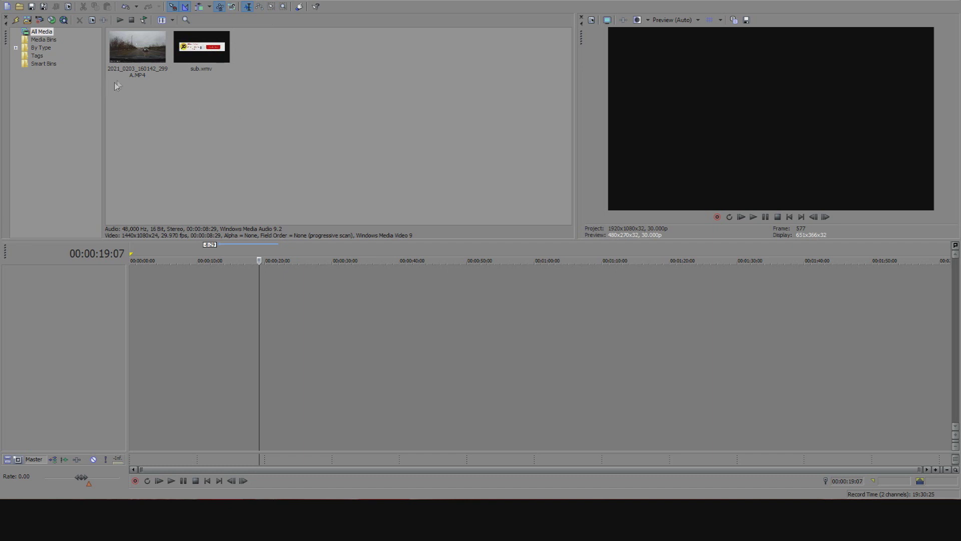
Place the driving clip 2021_0203_160142_299A.MP4 at the start of the empty timeline
left_click(146, 59)
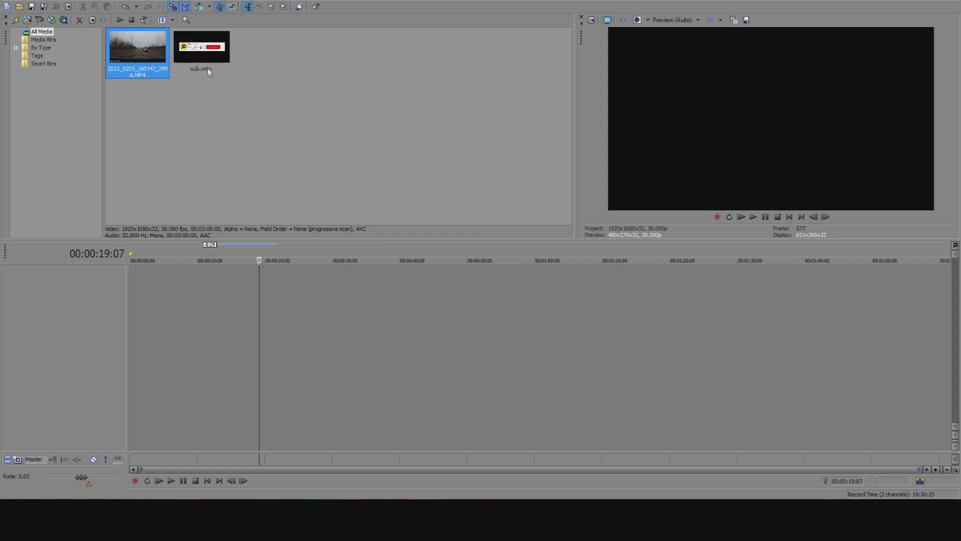
left_click(208, 70)
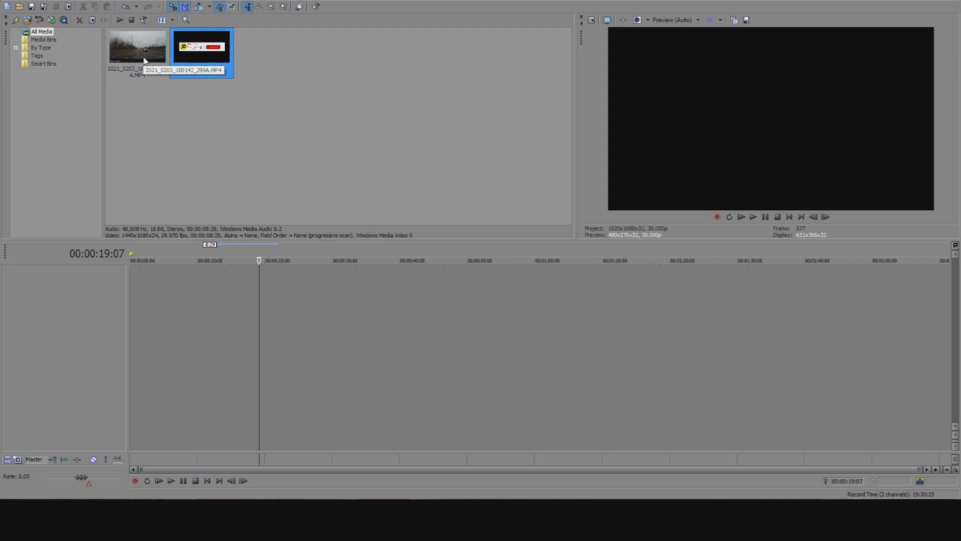
left_click_drag(145, 59, 129, 276)
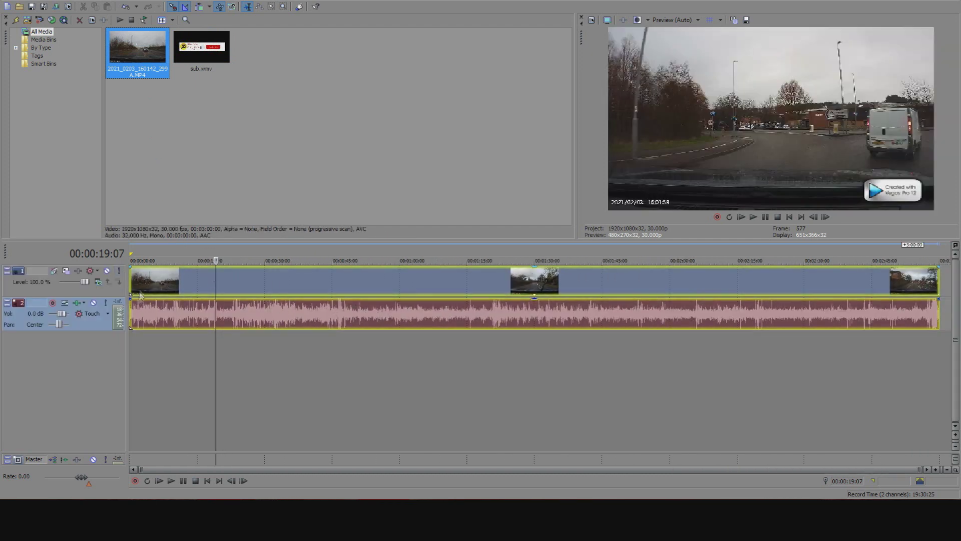
Insert a video track above the driving clip and place sub.wmv on it at 00:00:19;07
right_click(93, 292)
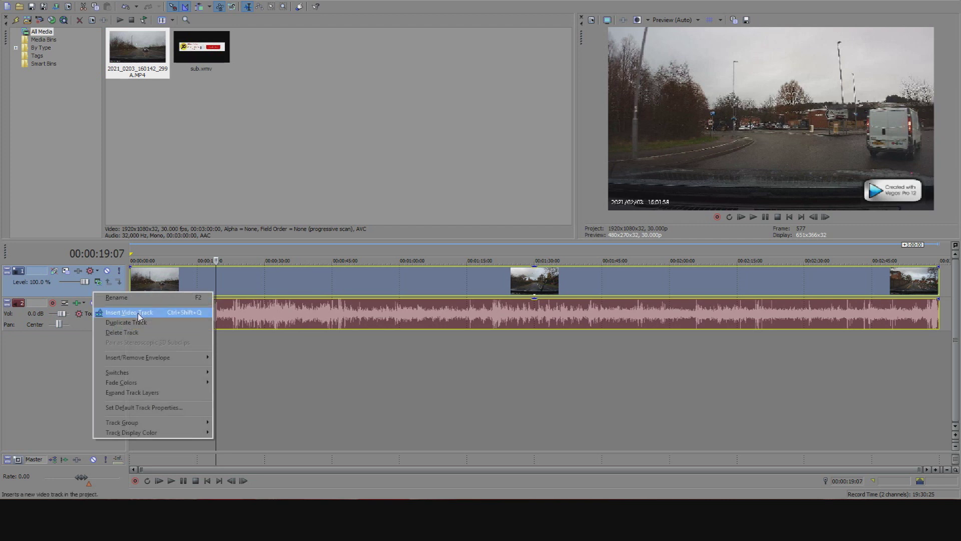
left_click(137, 313)
left_click_drag(203, 55, 221, 284)
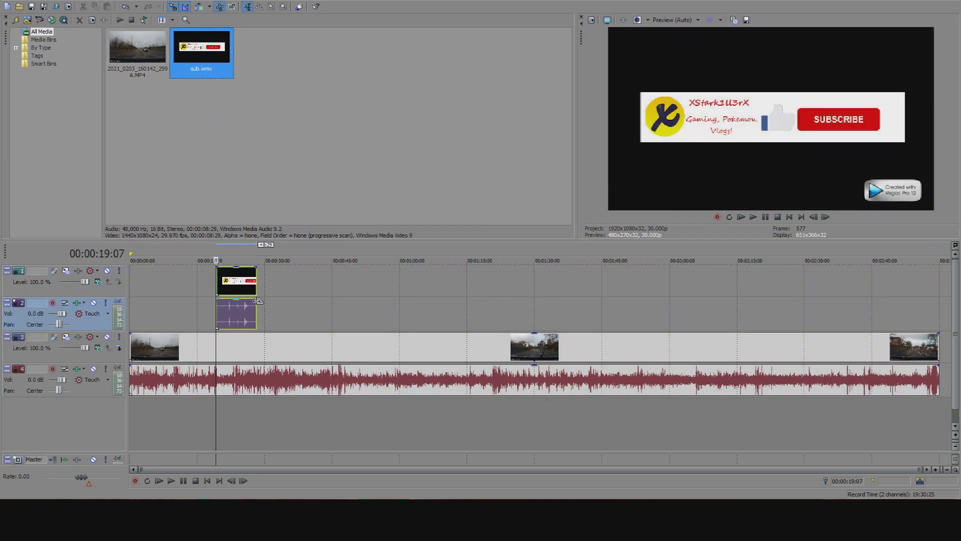
Open Event Pan/Crop for the banner clip and enable its mask with the anchor creation tool
left_click(235, 283)
right_click(242, 281)
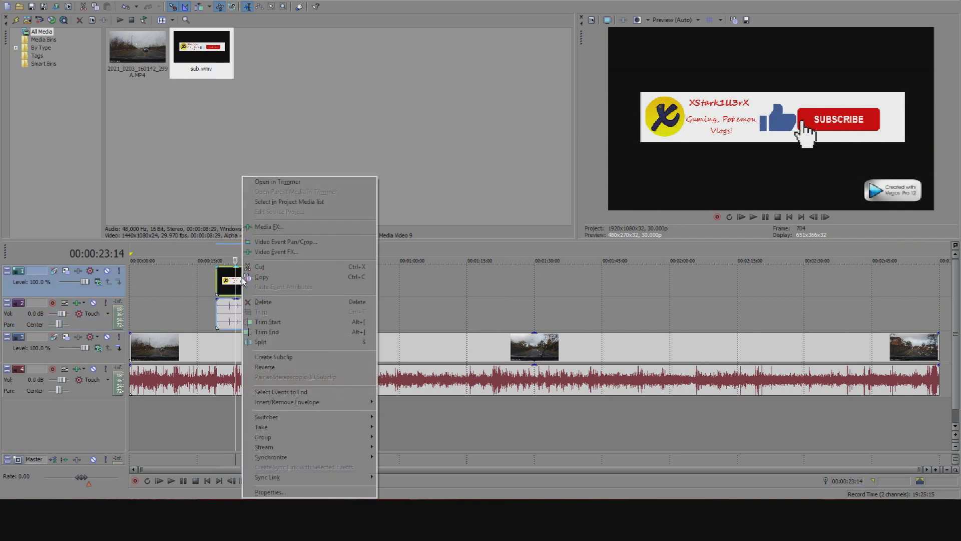
left_click(285, 242)
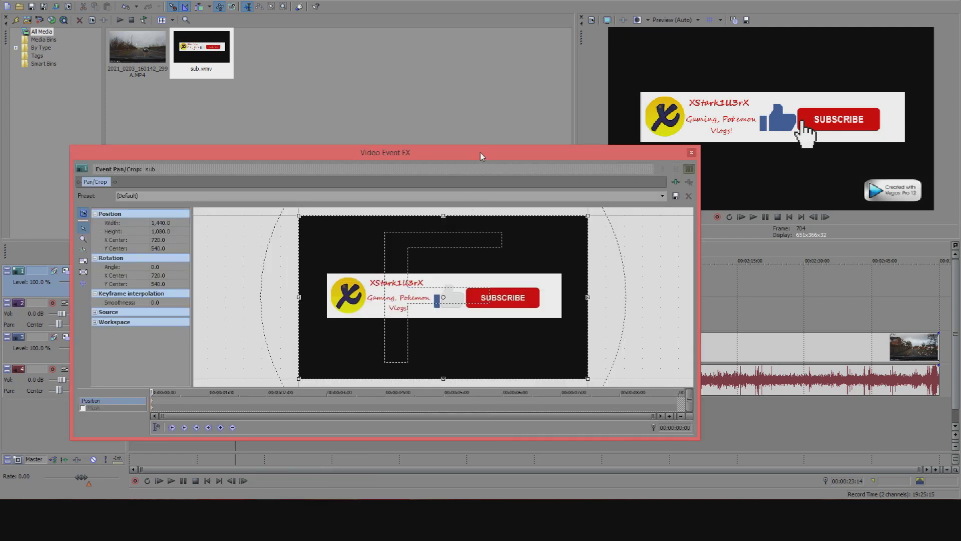
left_click_drag(479, 152, 582, 118)
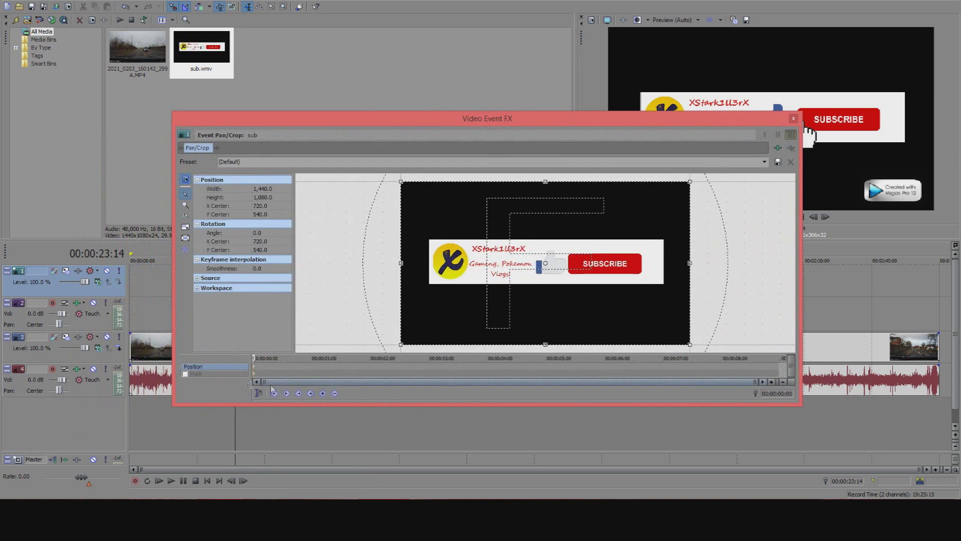
left_click(185, 374)
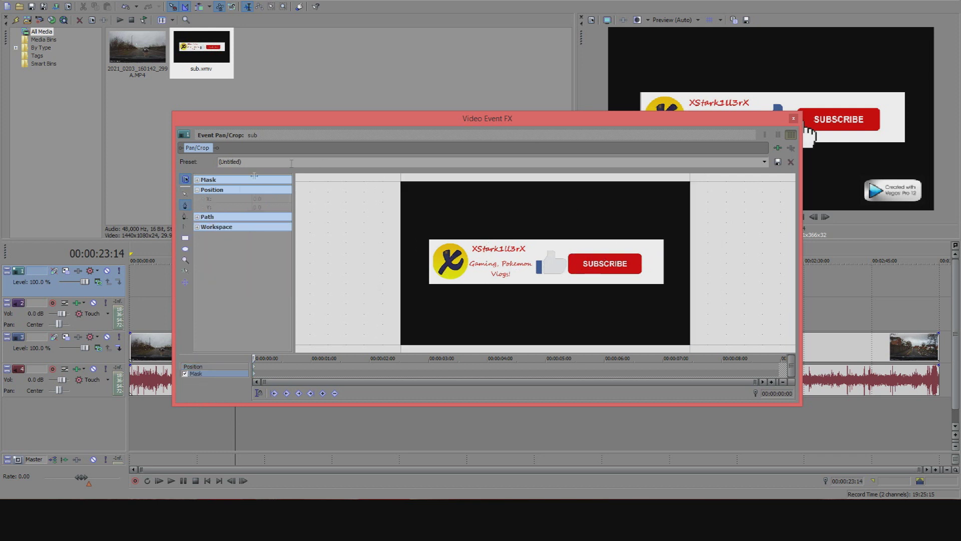
left_click(185, 205)
scroll(429, 250, "up", 3)
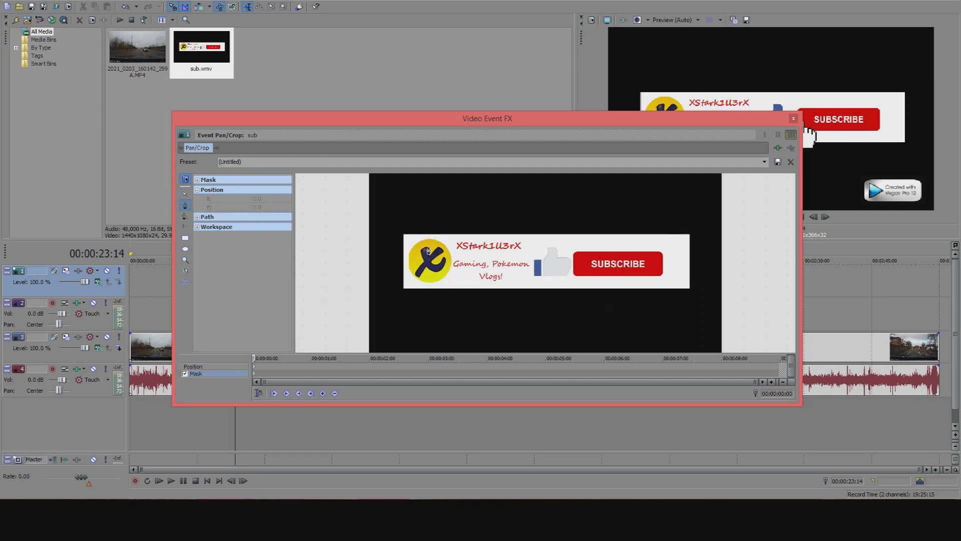
Draw a closed rectangular mask along the four corners of the white banner to cut away the black background, and close the event settings
left_click(389, 296)
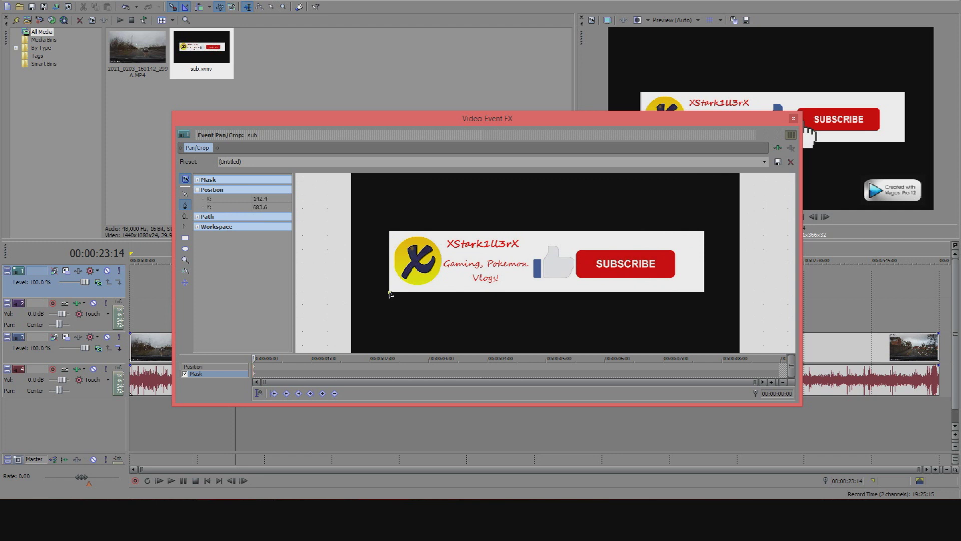
left_click(389, 234)
left_click(704, 233)
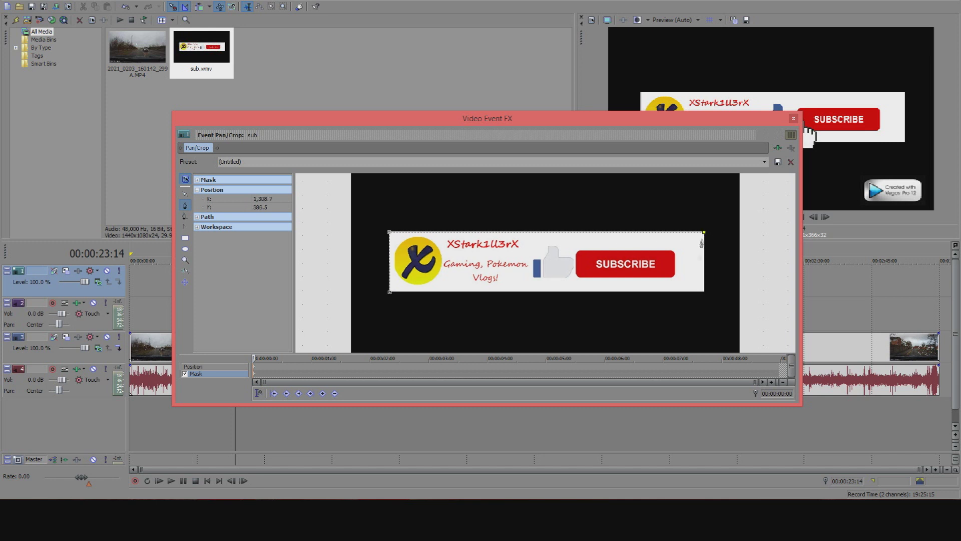
left_click(704, 293)
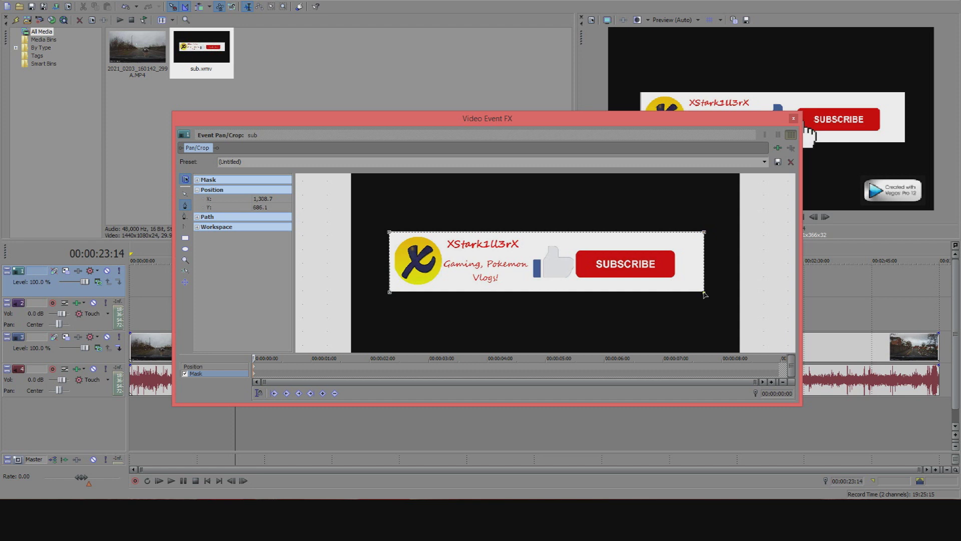
left_click(390, 292)
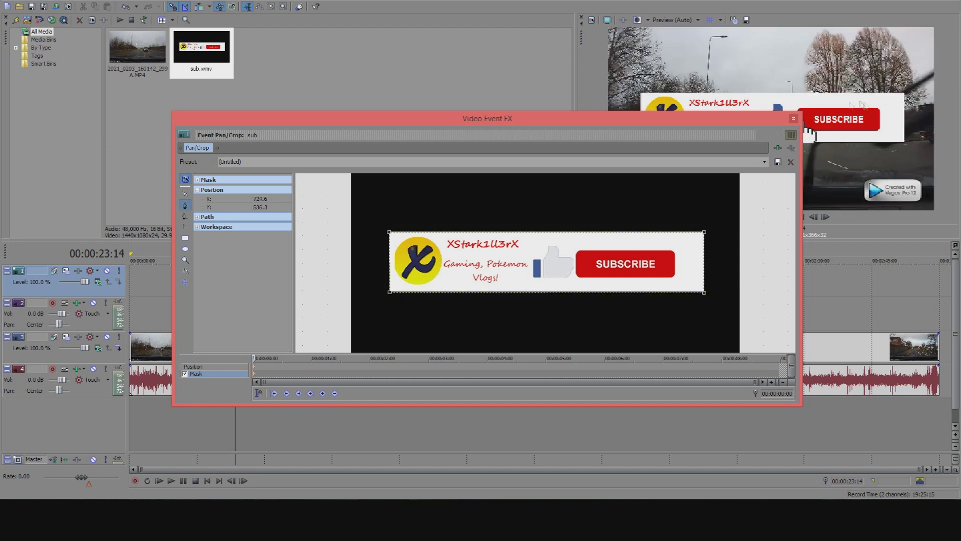
left_click(794, 119)
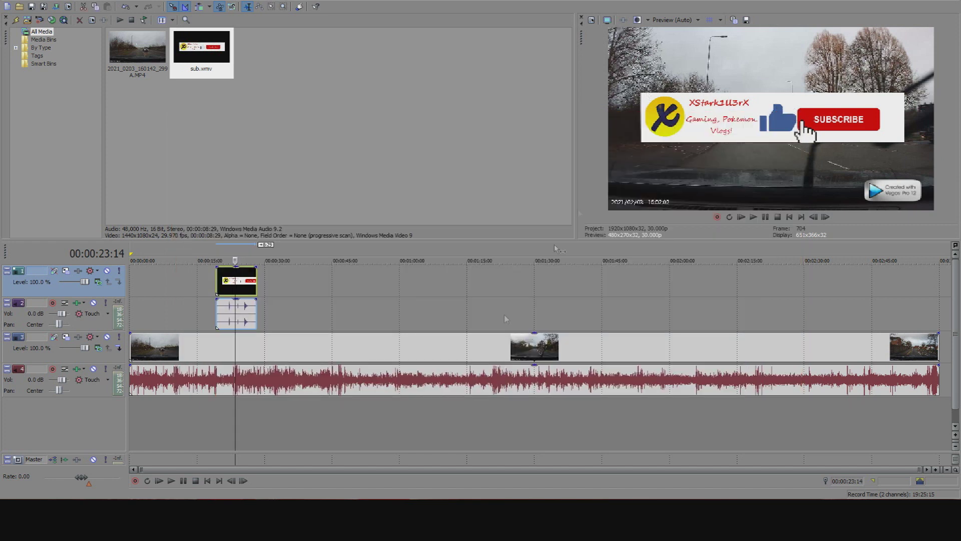
Shrink the banner by enlarging its Pan/Crop frame to about 4,027 by 2,707, and centre the frame at about X 815, Y -264
right_click(230, 283)
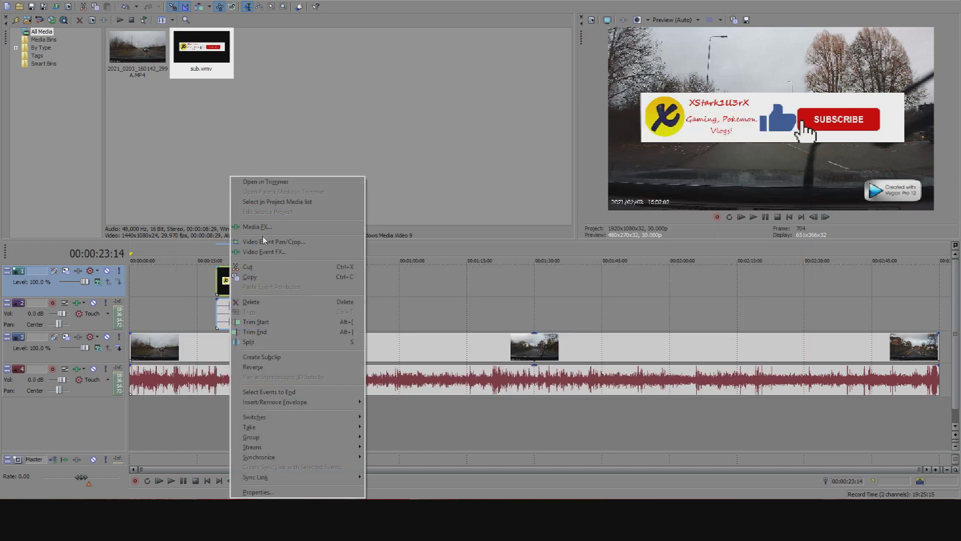
left_click(264, 241)
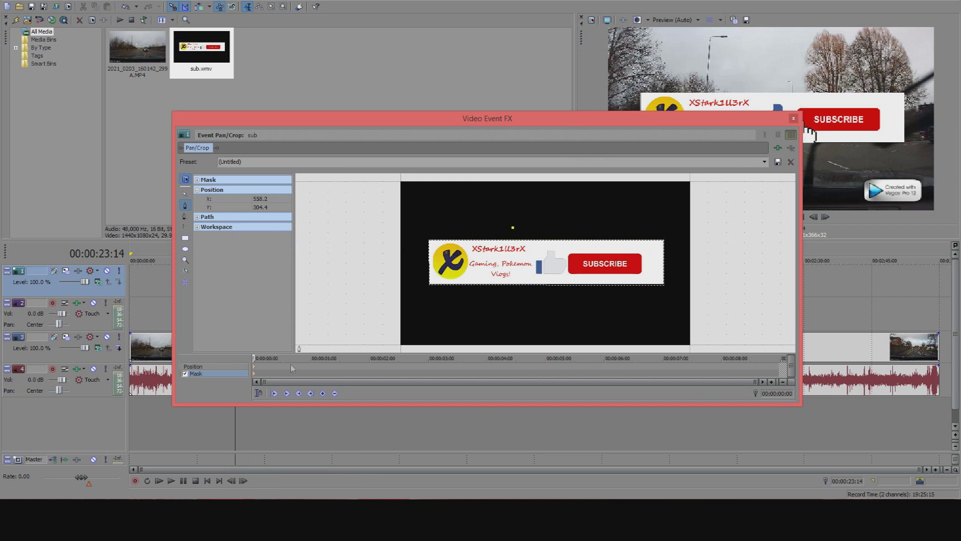
left_click(199, 367)
scroll(553, 233, "down", 1)
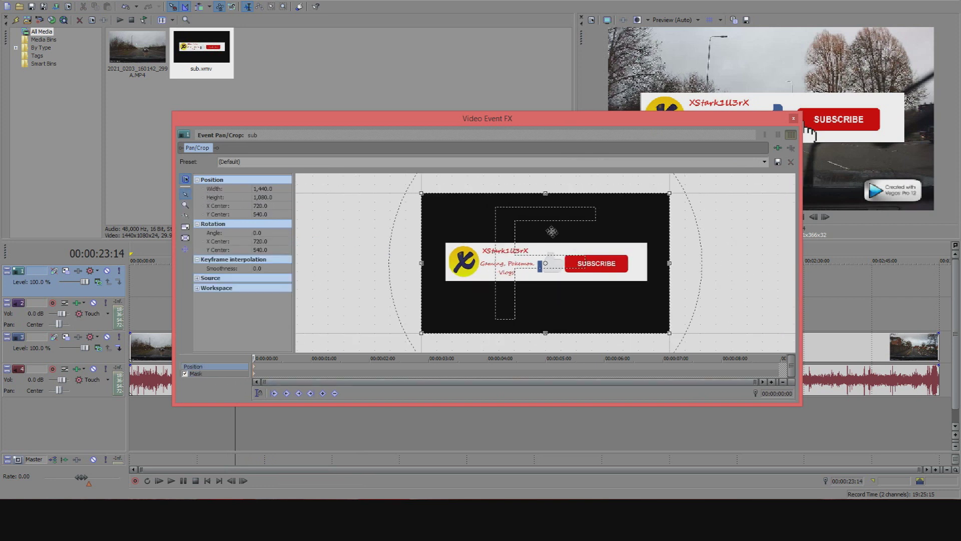
scroll(553, 233, "down", 4)
left_click_drag(595, 236, 773, 152)
left_click_drag(689, 238, 608, 239)
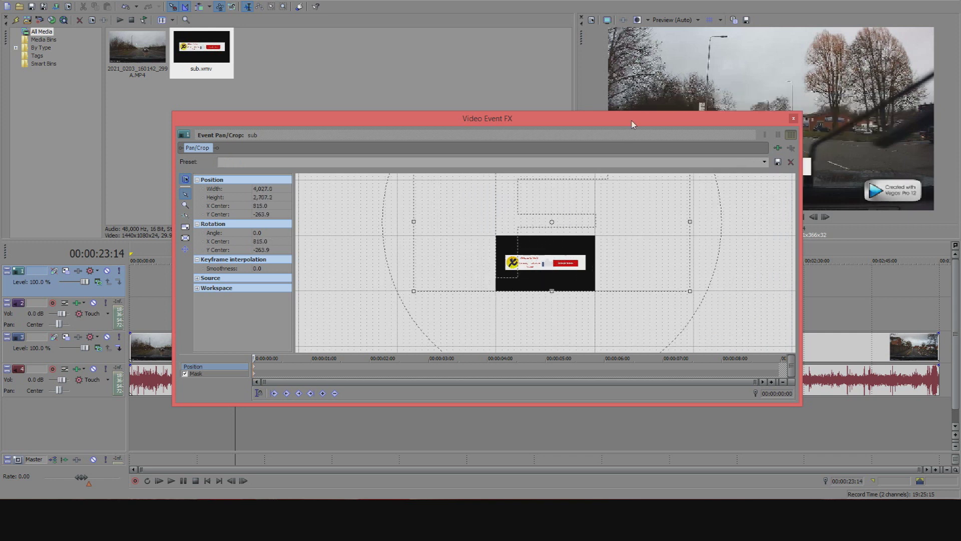